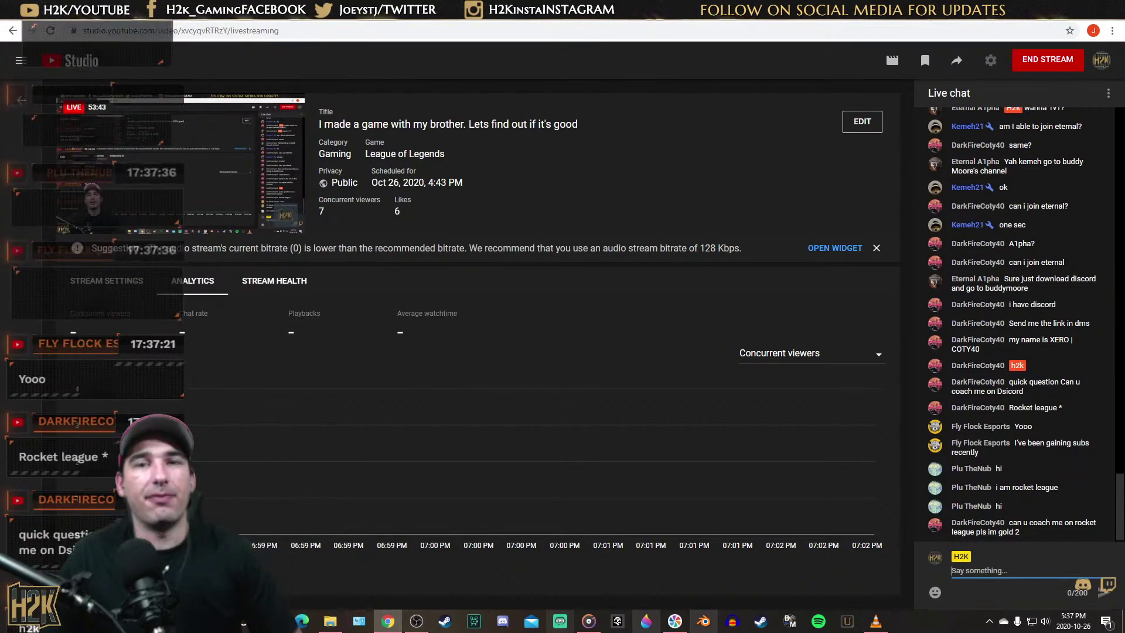
# Launch Paint 3D from the Windows taskbar, leaving the YouTube Studio dashboard behind
pyautogui.click(646, 621)
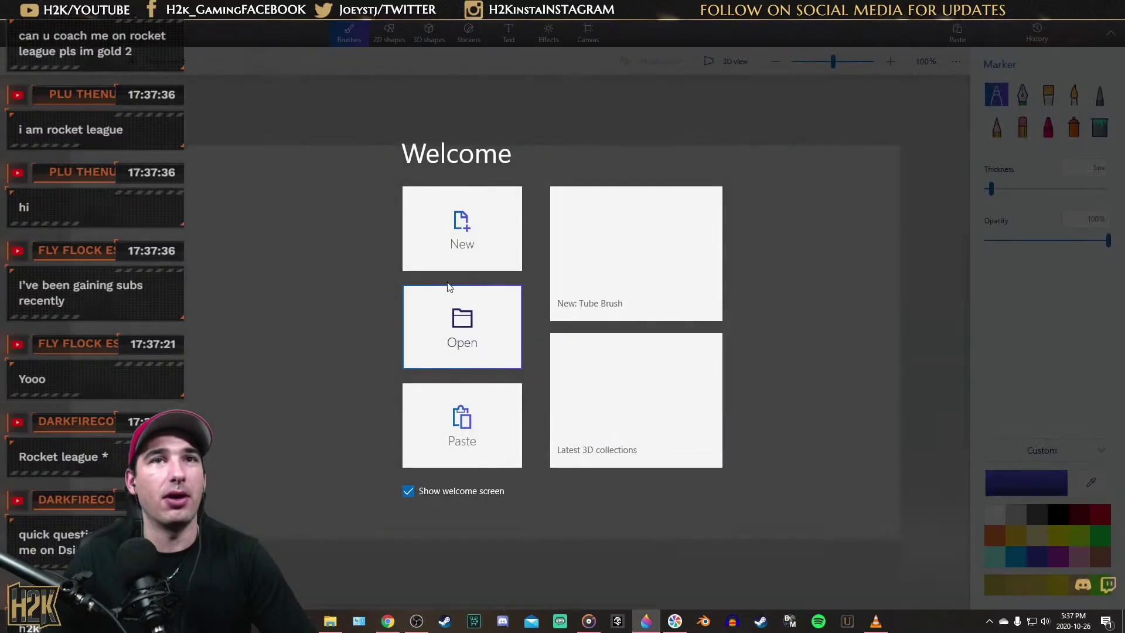
# Create a new blank canvas from the Paint 3D Welcome screen
pyautogui.click(473, 241)
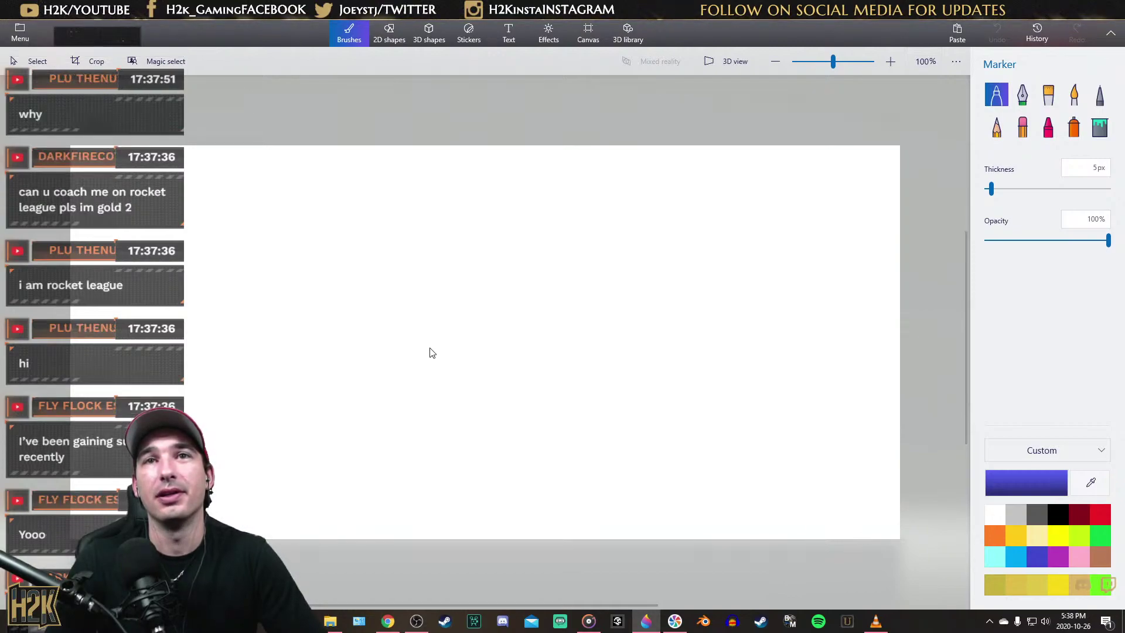
pyautogui.rightClick(580, 303)
pyautogui.click(618, 391)
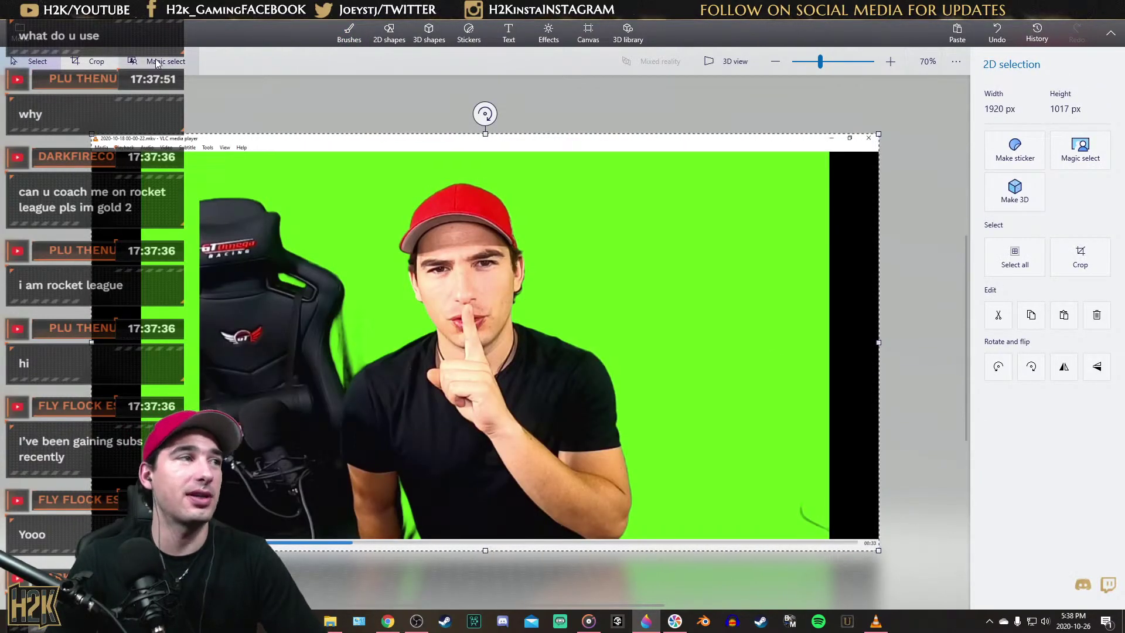
pyautogui.click(158, 61)
pyautogui.moveTo(87, 342); pyautogui.dragTo(331, 350)
pyautogui.moveTo(606, 134); pyautogui.dragTo(604, 177)
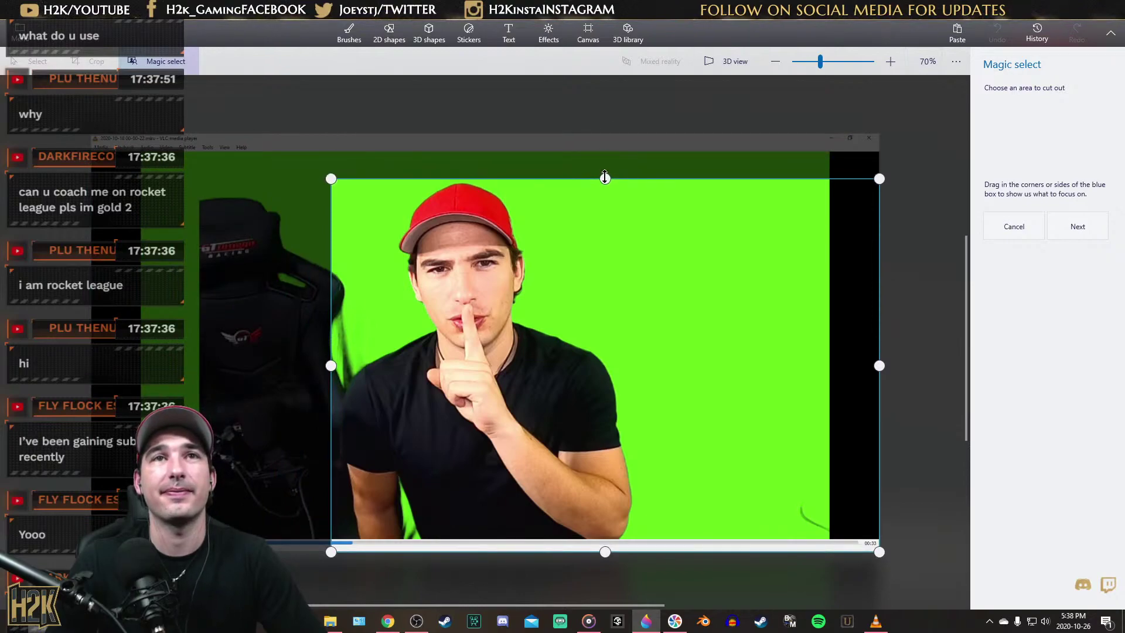
pyautogui.moveTo(879, 365); pyautogui.dragTo(640, 365)
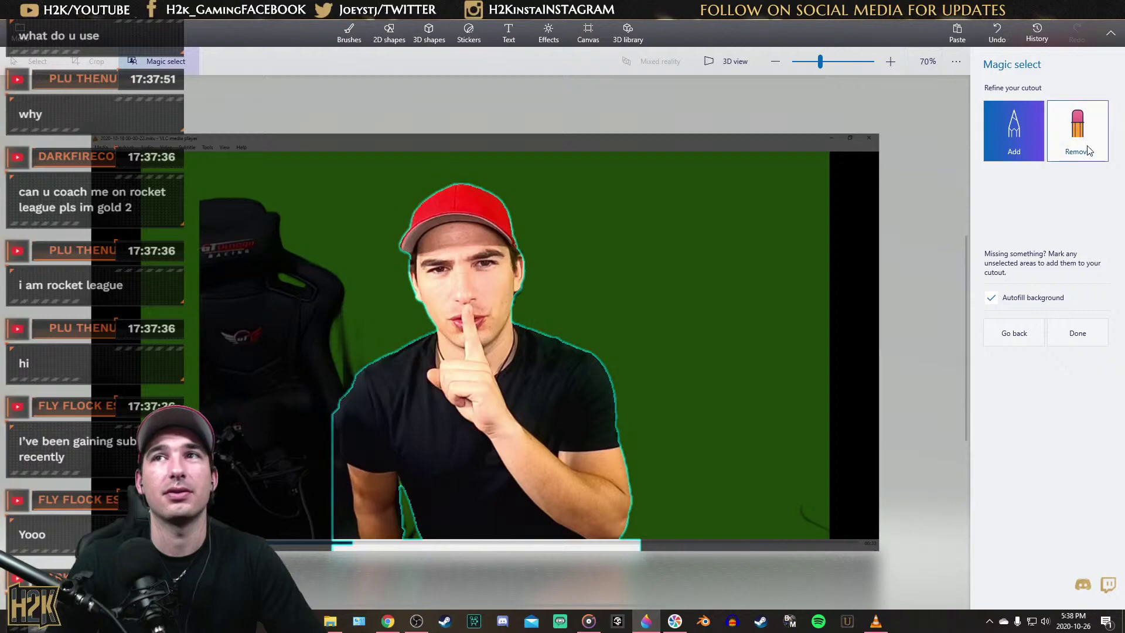
pyautogui.click(1087, 147)
pyautogui.moveTo(329, 458); pyautogui.dragTo(331, 456)
pyautogui.scroll(3, 352, 387)
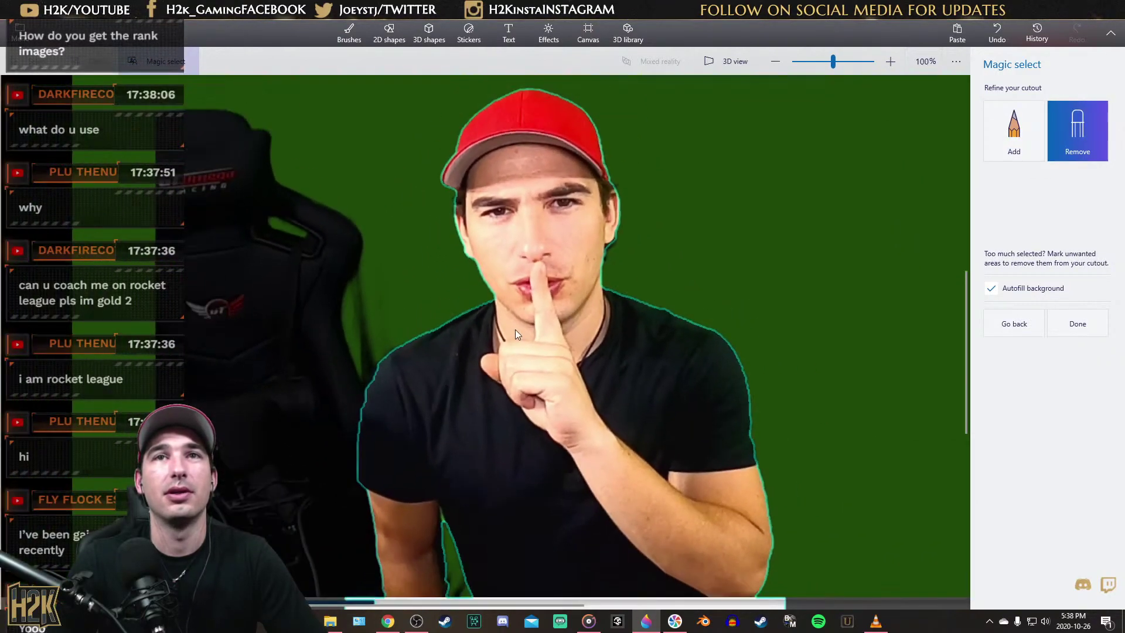
pyautogui.scroll(-2, 421, 352)
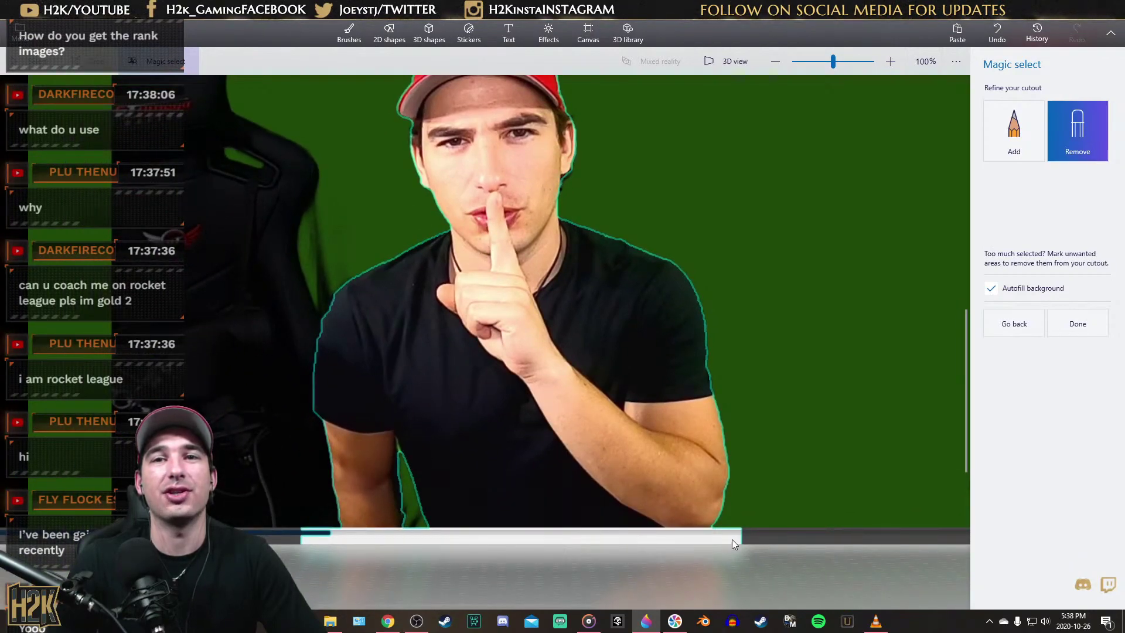
pyautogui.moveTo(380, 560); pyautogui.dragTo(316, 541)
pyautogui.moveTo(321, 499); pyautogui.dragTo(306, 361)
pyautogui.moveTo(320, 319); pyautogui.dragTo(321, 337)
pyautogui.moveTo(314, 420); pyautogui.dragTo(319, 401)
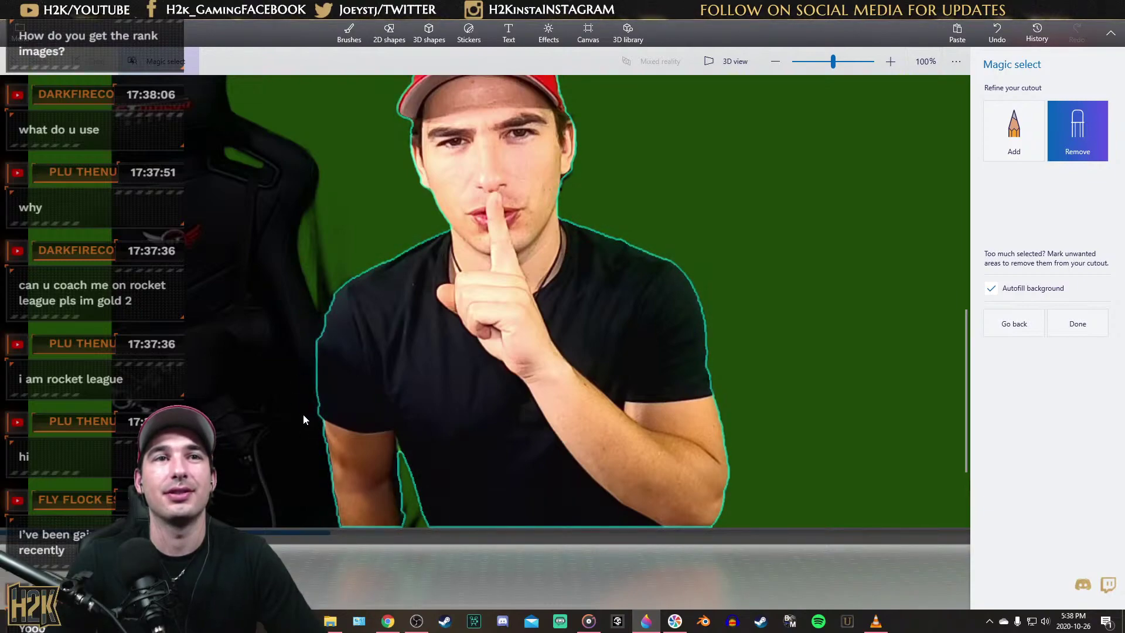
pyautogui.moveTo(322, 343); pyautogui.dragTo(321, 356)
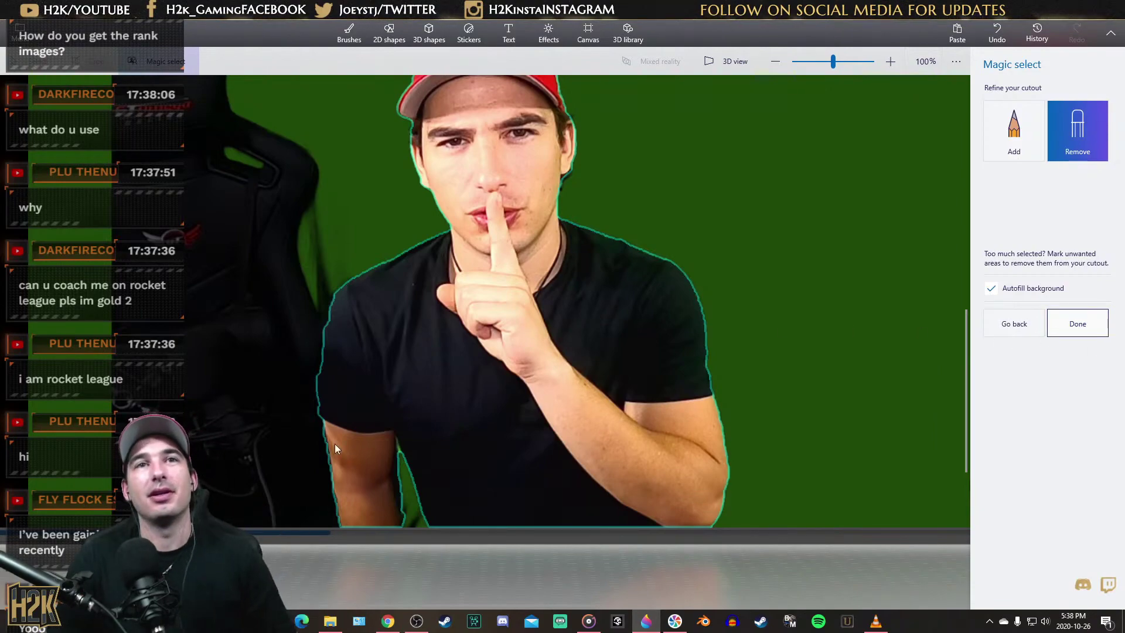
pyautogui.click(1078, 324)
pyautogui.scroll(-5, 788, 315)
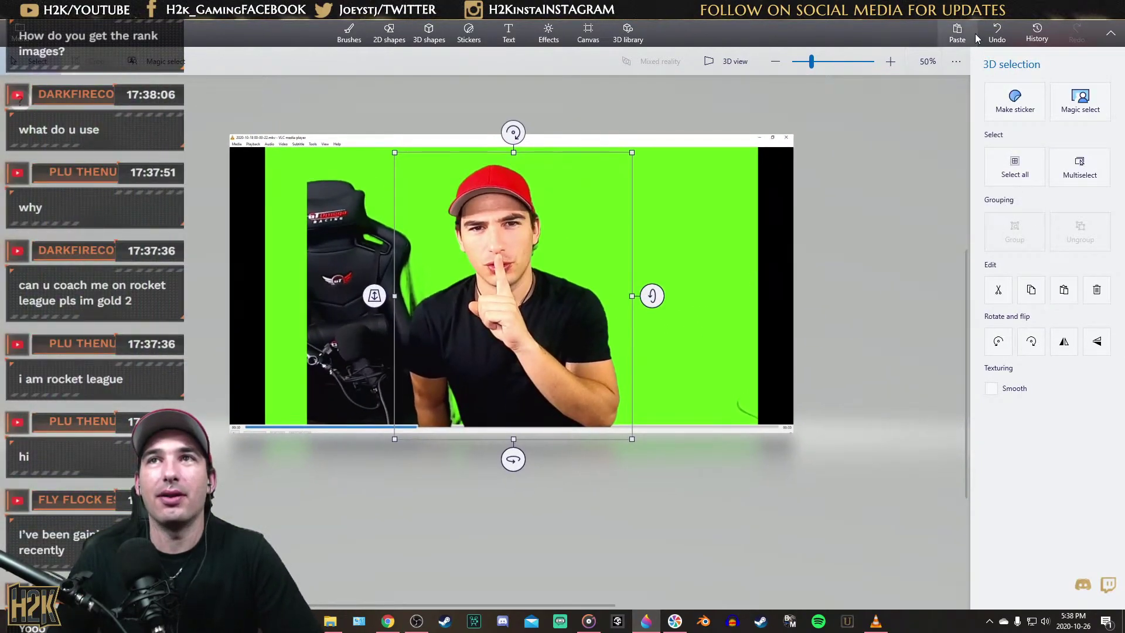
pyautogui.click(996, 33)
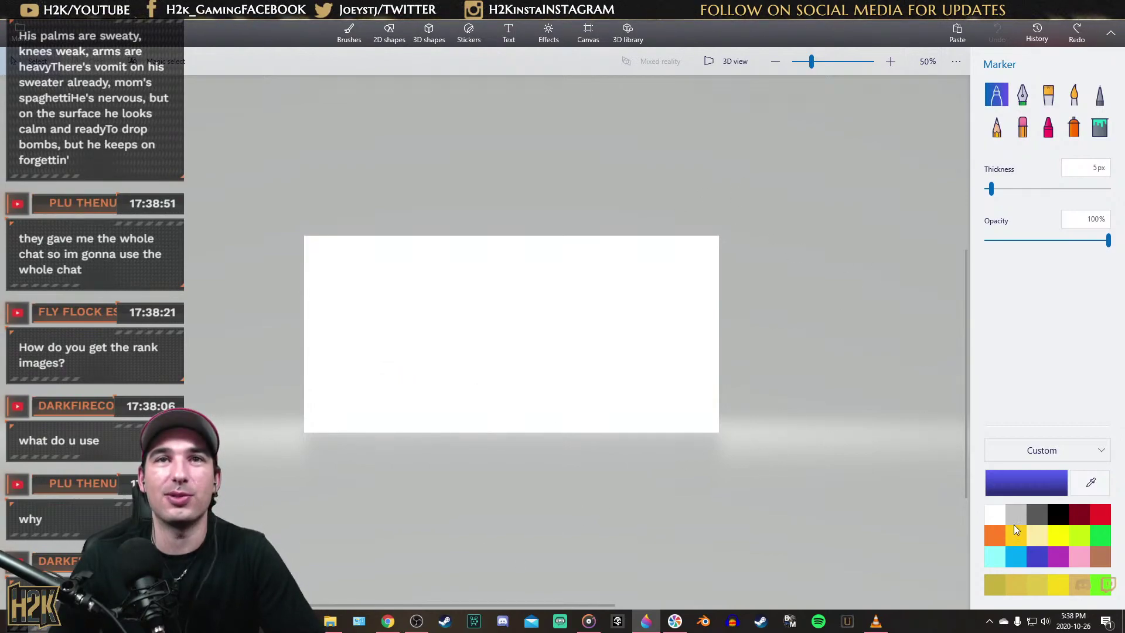
# Paste the Rocket League explosion image and shrink it from the top and left
pyautogui.rightClick(526, 315)
pyautogui.click(548, 394)
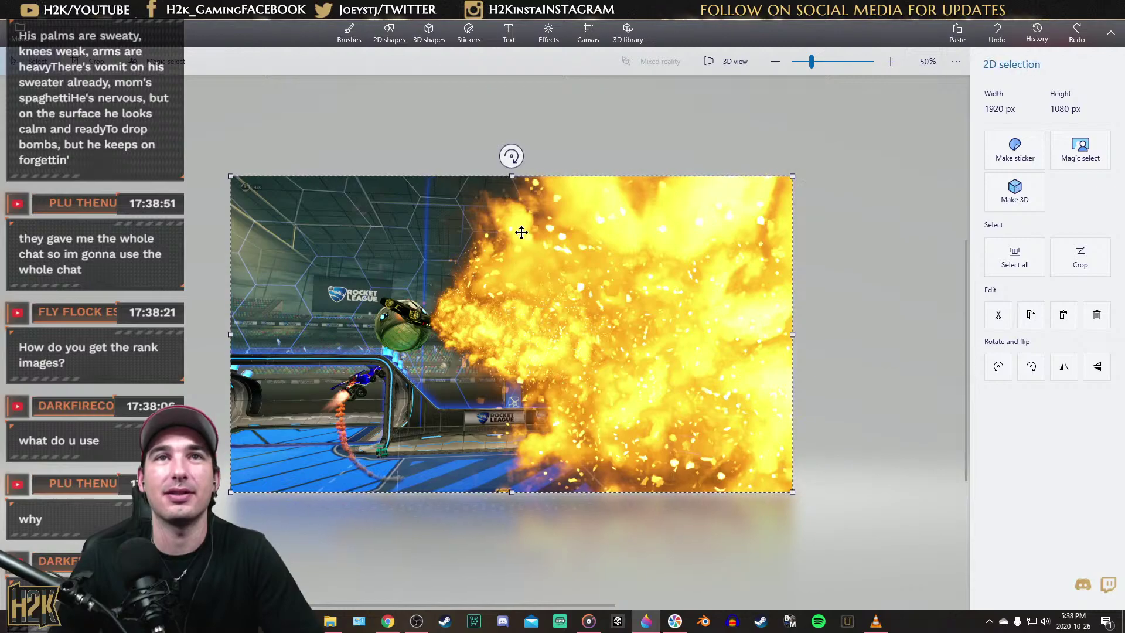
pyautogui.moveTo(513, 181); pyautogui.dragTo(534, 280)
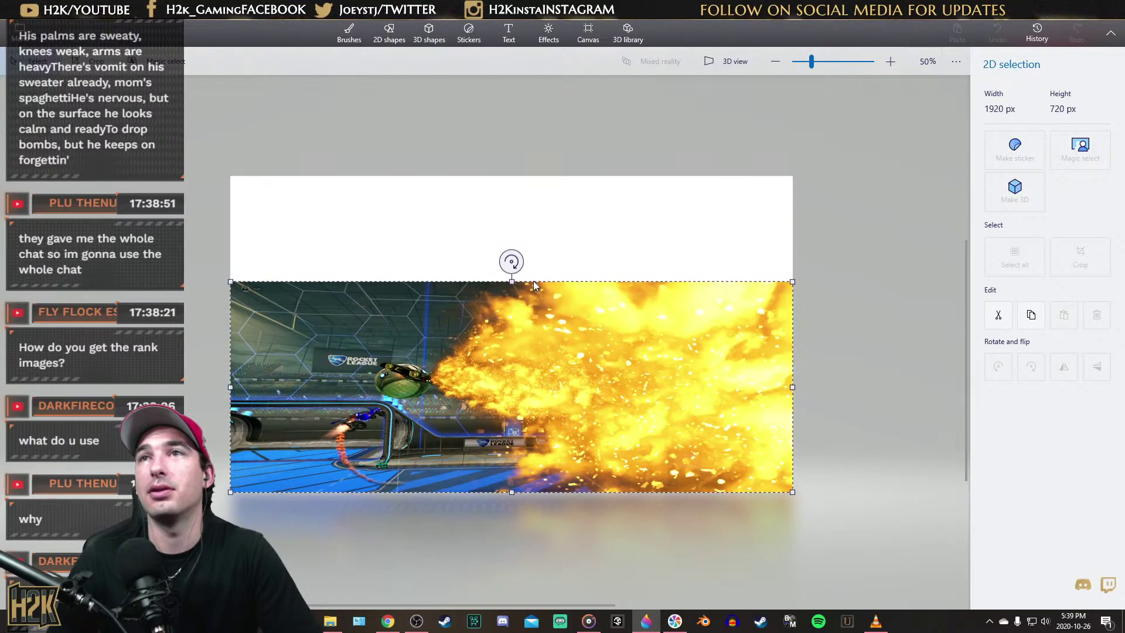
pyautogui.moveTo(230, 387); pyautogui.dragTo(418, 387)
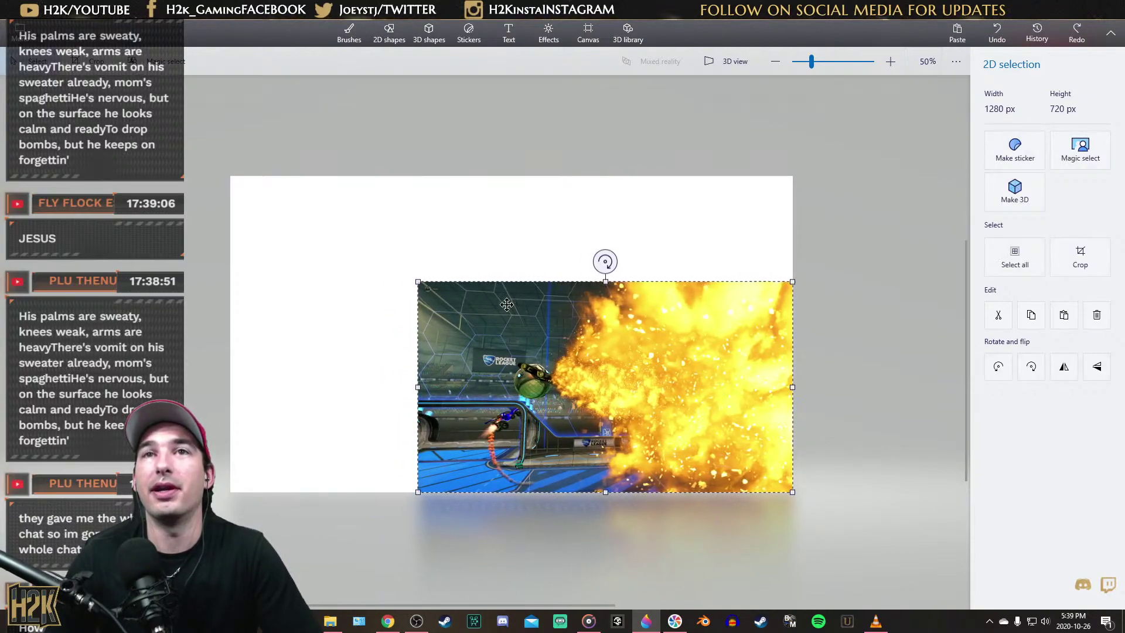
# Crop the canvas to 1280×720 px so the image fills it
pyautogui.click(956, 61)
pyautogui.click(869, 159)
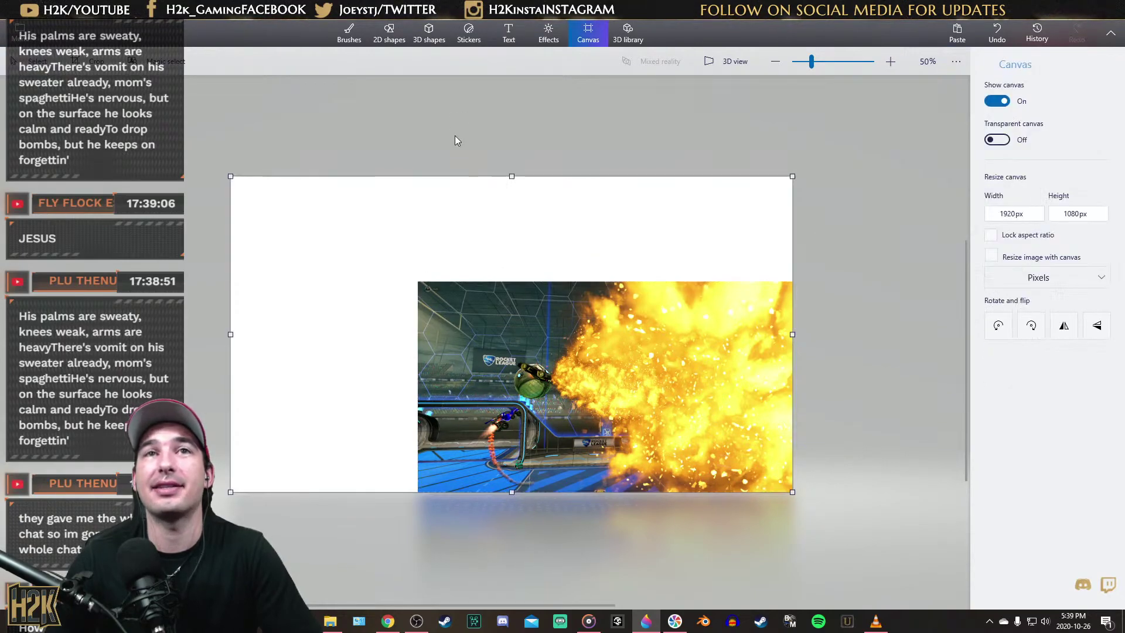
pyautogui.moveTo(511, 177); pyautogui.dragTo(521, 283)
pyautogui.moveTo(232, 351); pyautogui.dragTo(418, 334)
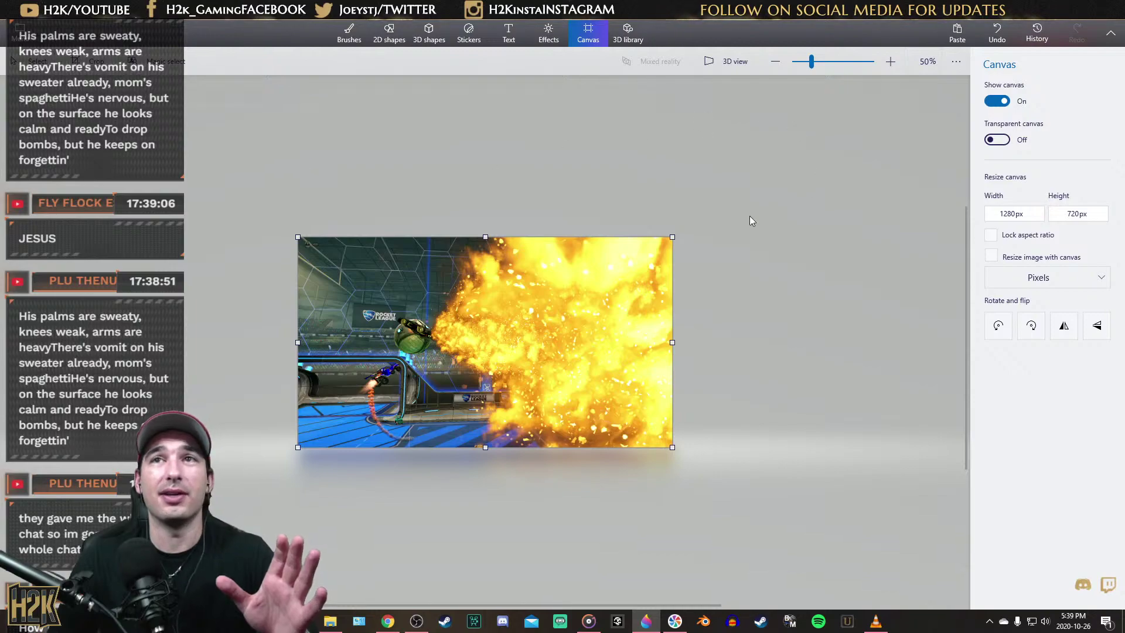
pyautogui.click(22, 60)
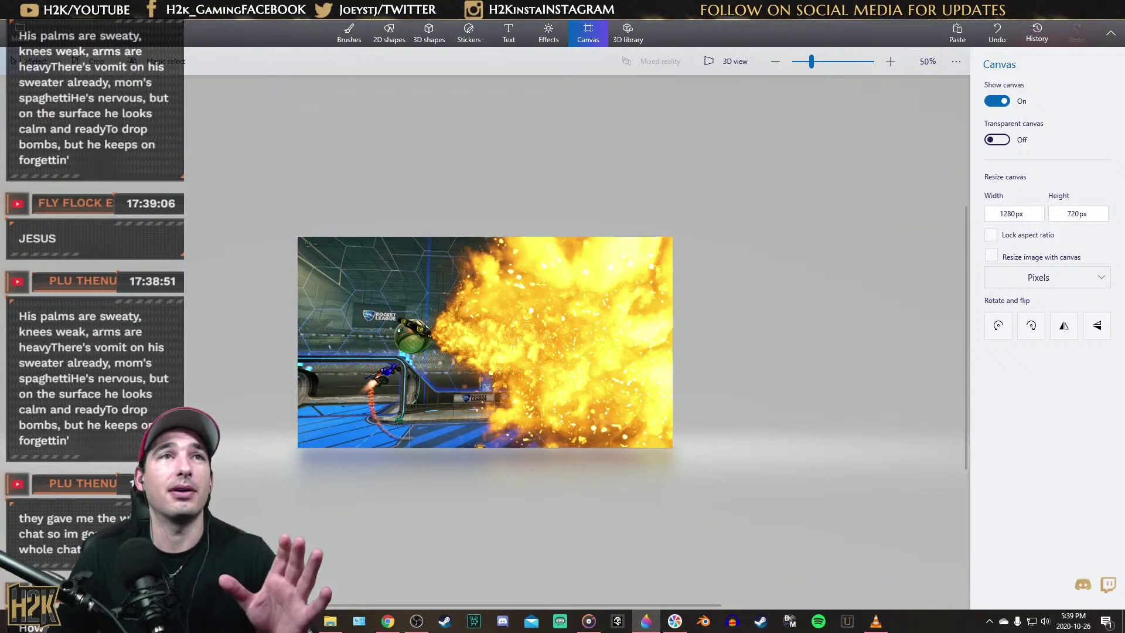
# Paste the explosion image again and Magic-select the explosion into a cutout
pyautogui.rightClick(452, 169)
pyautogui.click(510, 252)
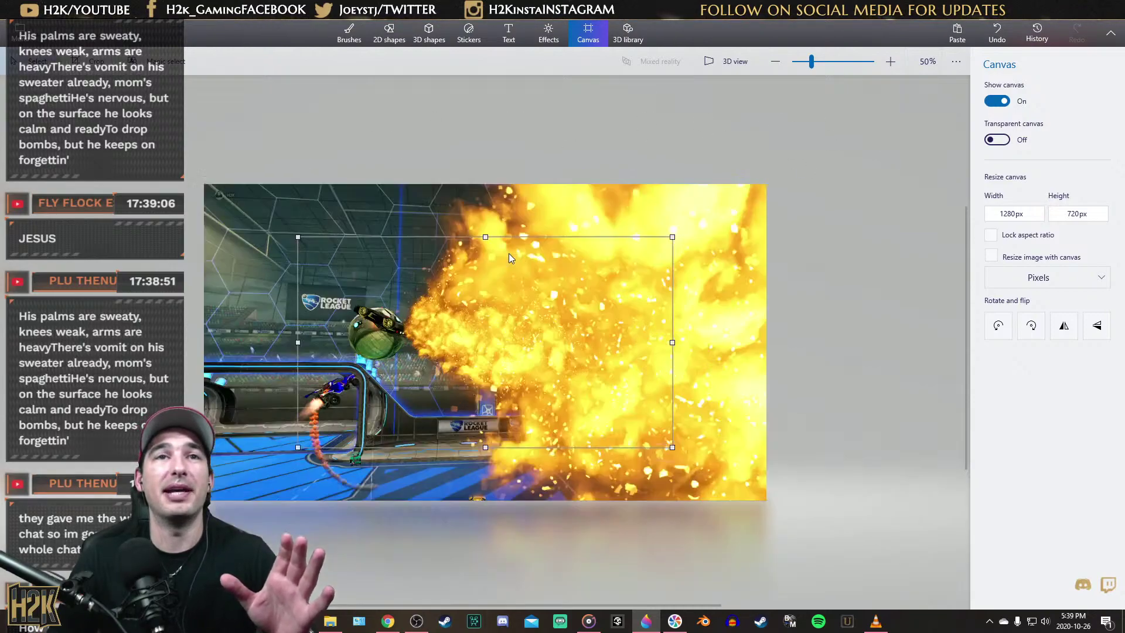
pyautogui.click(158, 61)
pyautogui.moveTo(205, 343); pyautogui.dragTo(411, 368)
pyautogui.click(1079, 245)
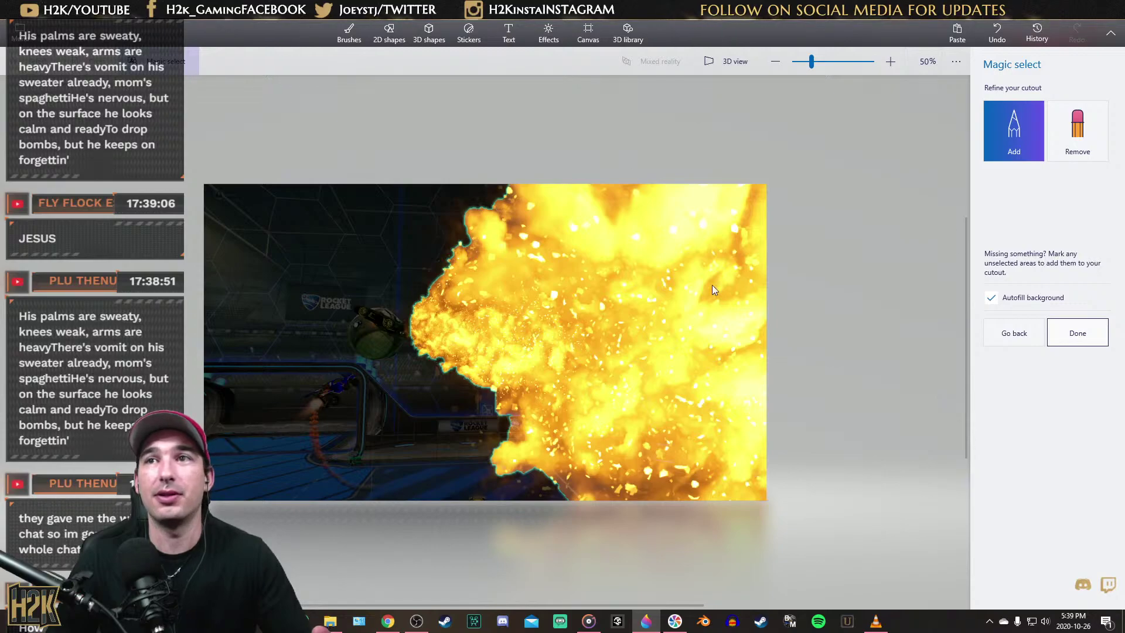
pyautogui.click(1077, 333)
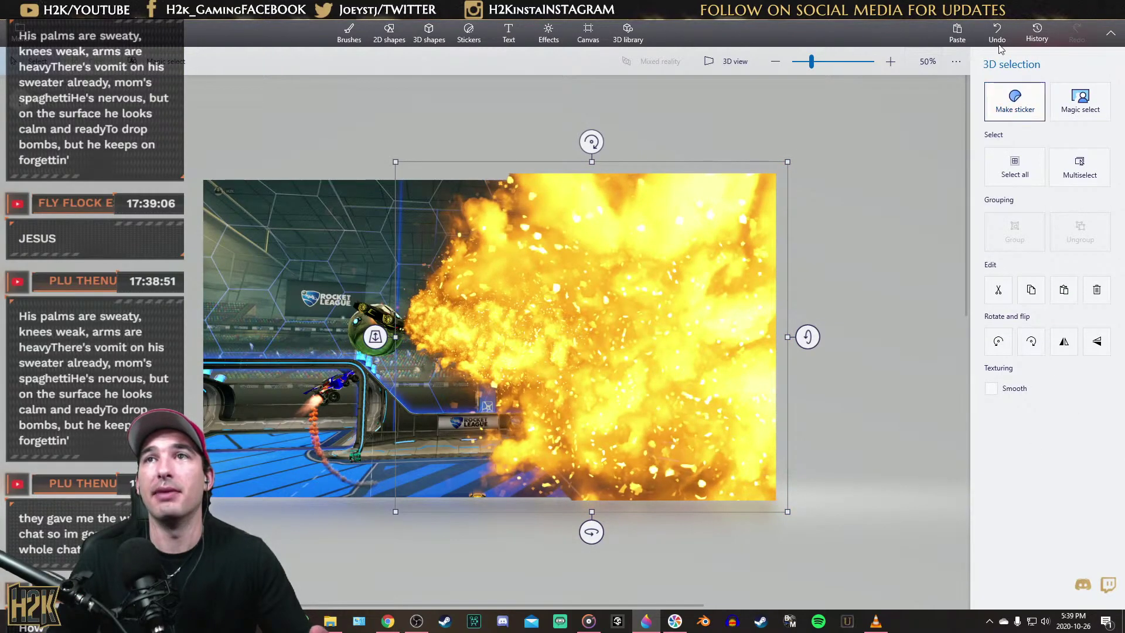
# Undo the cutout twice and paste the full-size 1920×1080 explosion image over the canvas
pyautogui.click(996, 34)
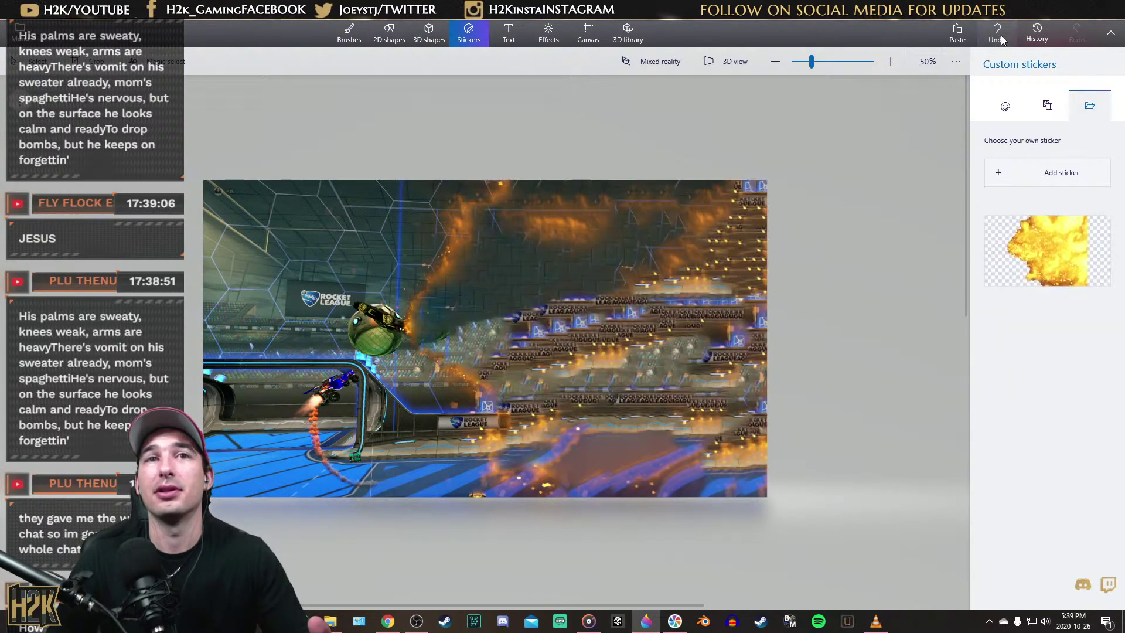
pyautogui.click(1001, 39)
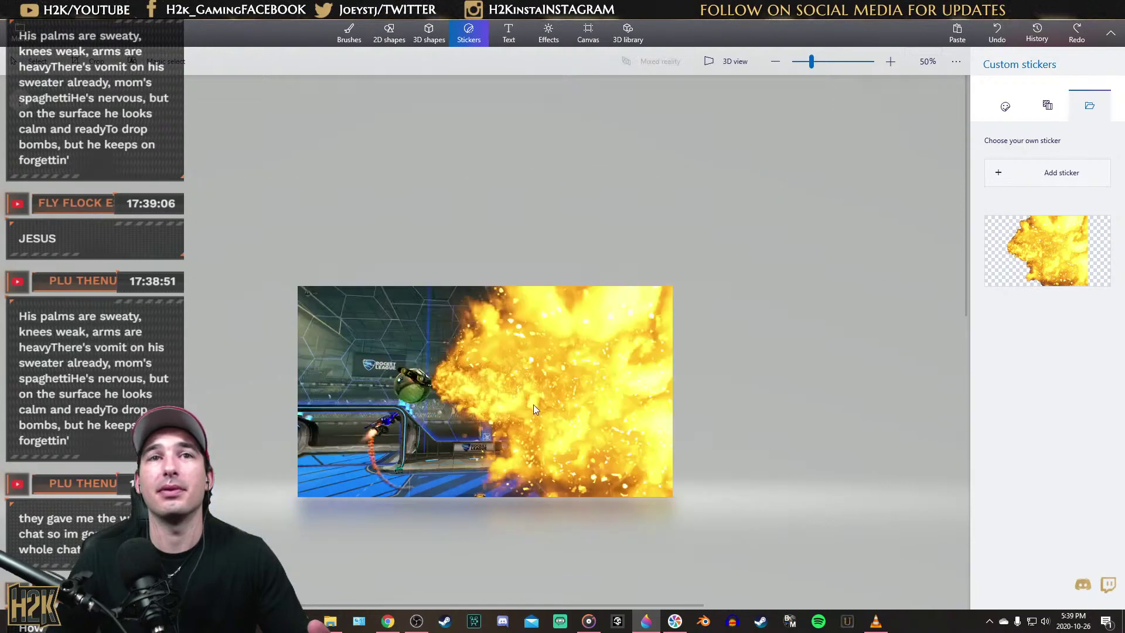
pyautogui.moveTo(582, 449); pyautogui.dragTo(561, 365)
pyautogui.scroll(1, 561, 366)
pyautogui.moveTo(409, 313); pyautogui.dragTo(527, 352)
pyautogui.rightClick(500, 303)
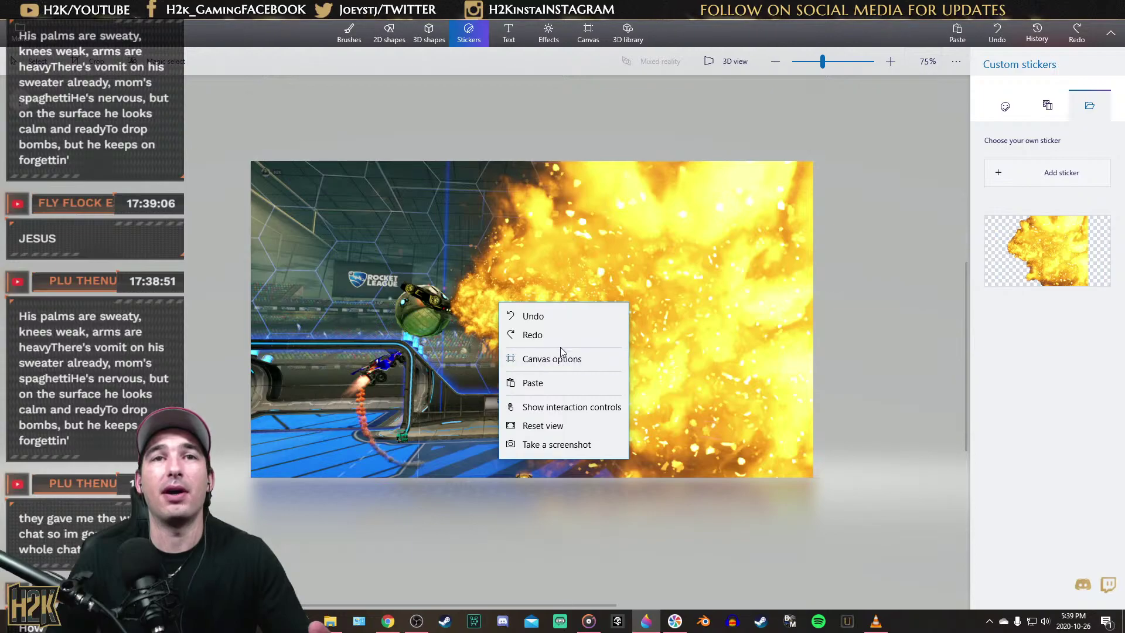
pyautogui.click(580, 382)
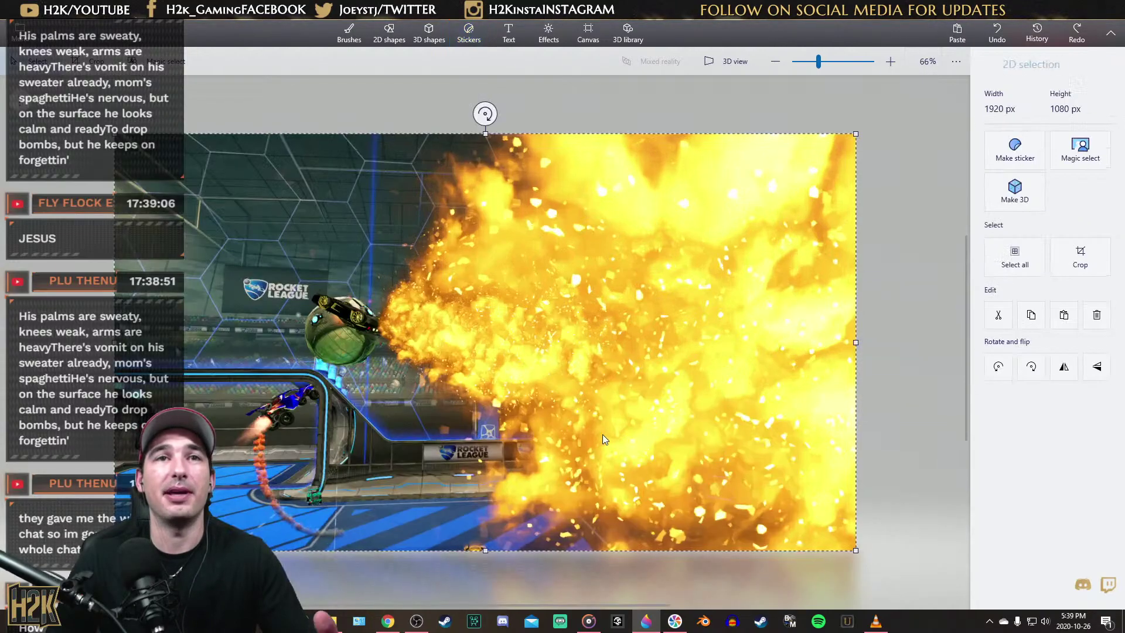
# Magic-select the ball and car, adding the ball's blue light to the selection
pyautogui.click(1080, 150)
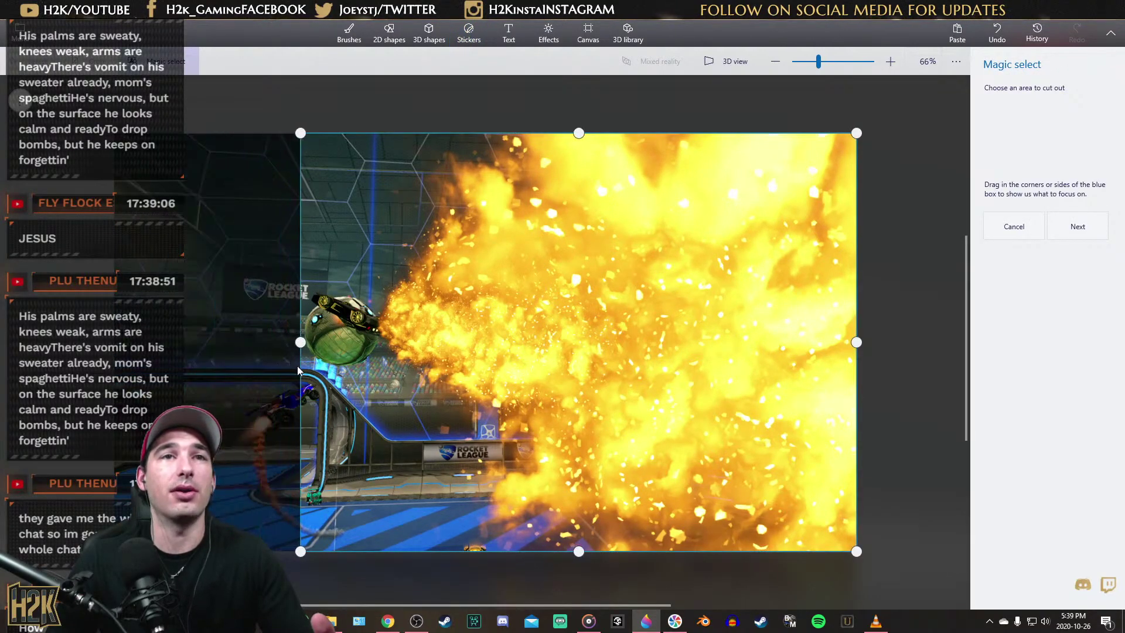
pyautogui.moveTo(856, 343); pyautogui.dragTo(380, 342)
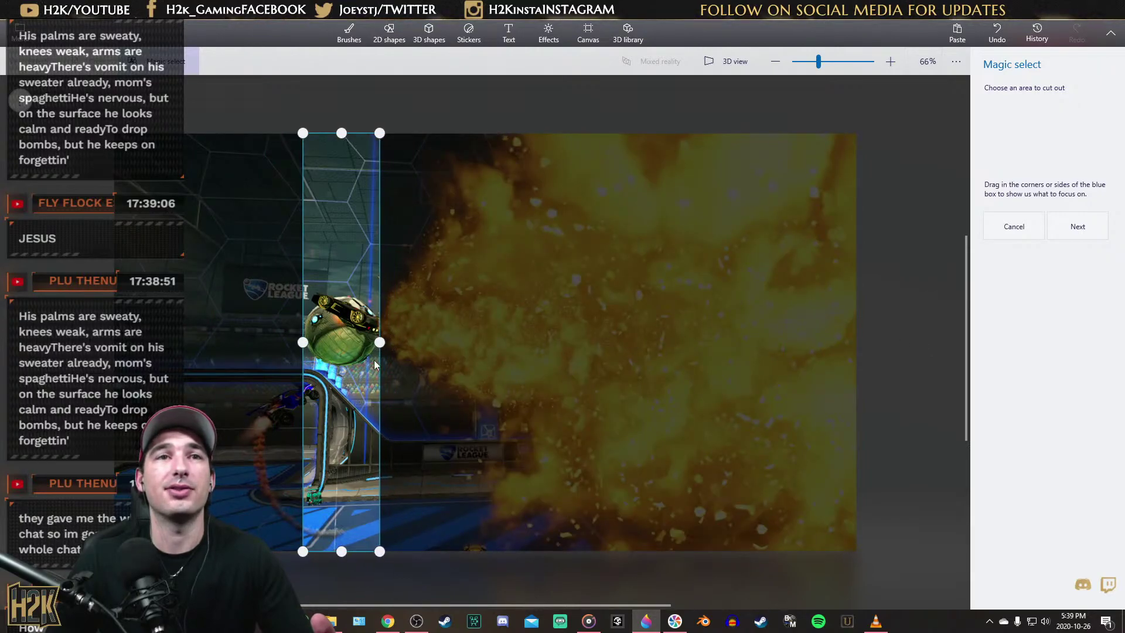
pyautogui.moveTo(341, 549); pyautogui.dragTo(341, 373)
pyautogui.moveTo(341, 133); pyautogui.dragTo(340, 283)
pyautogui.click(1081, 230)
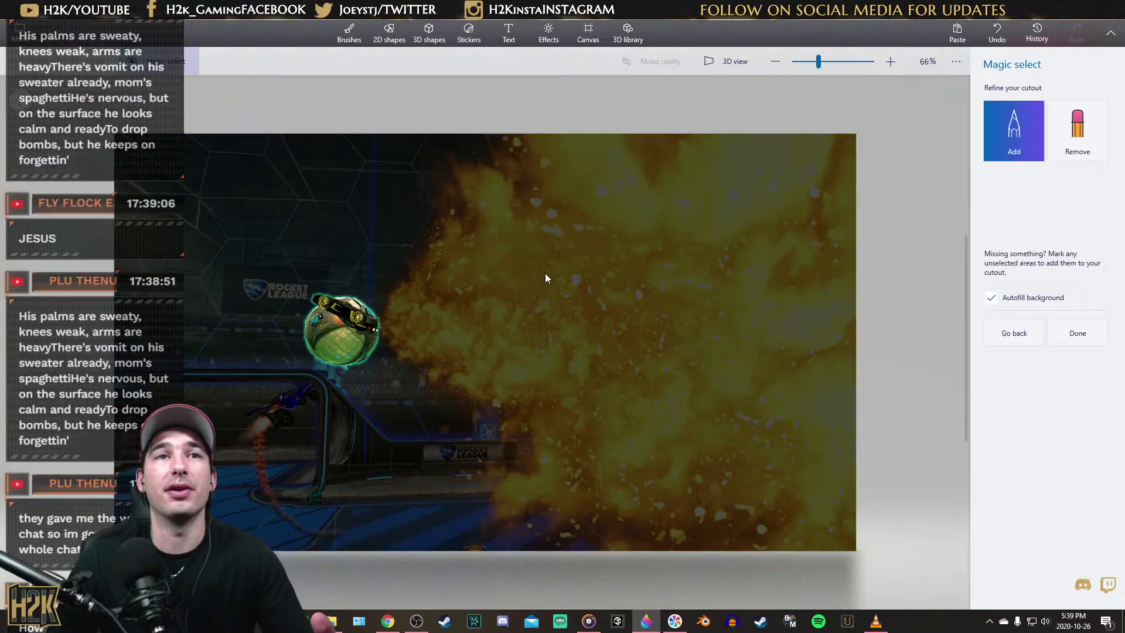
pyautogui.scroll(5, 270, 392)
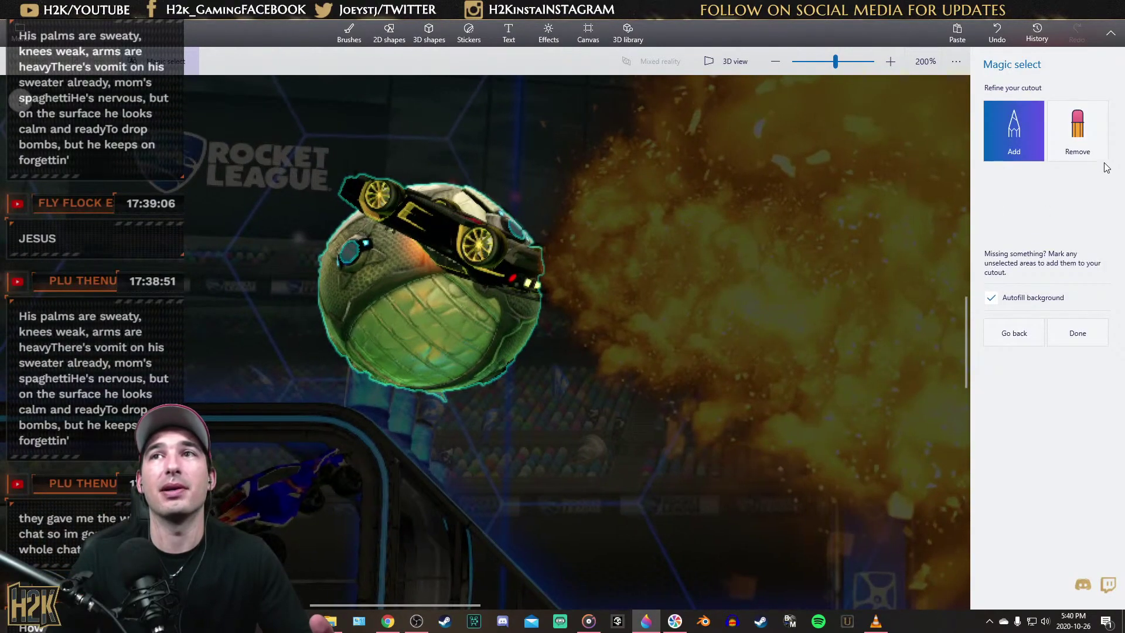
pyautogui.click(1081, 137)
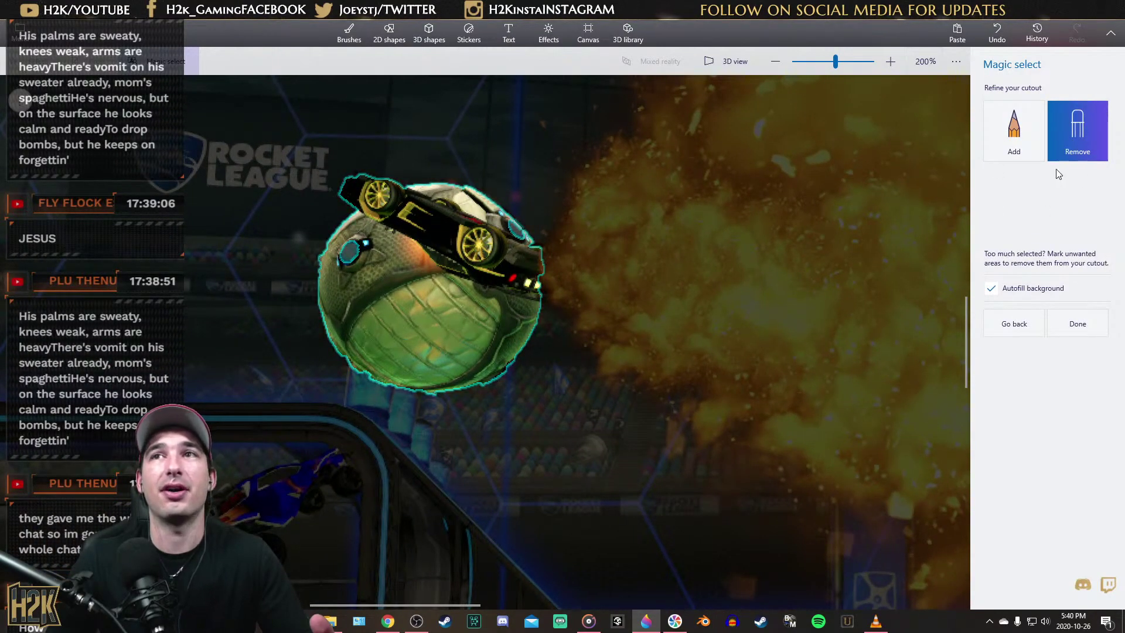
pyautogui.click(1014, 130)
pyautogui.click(365, 253)
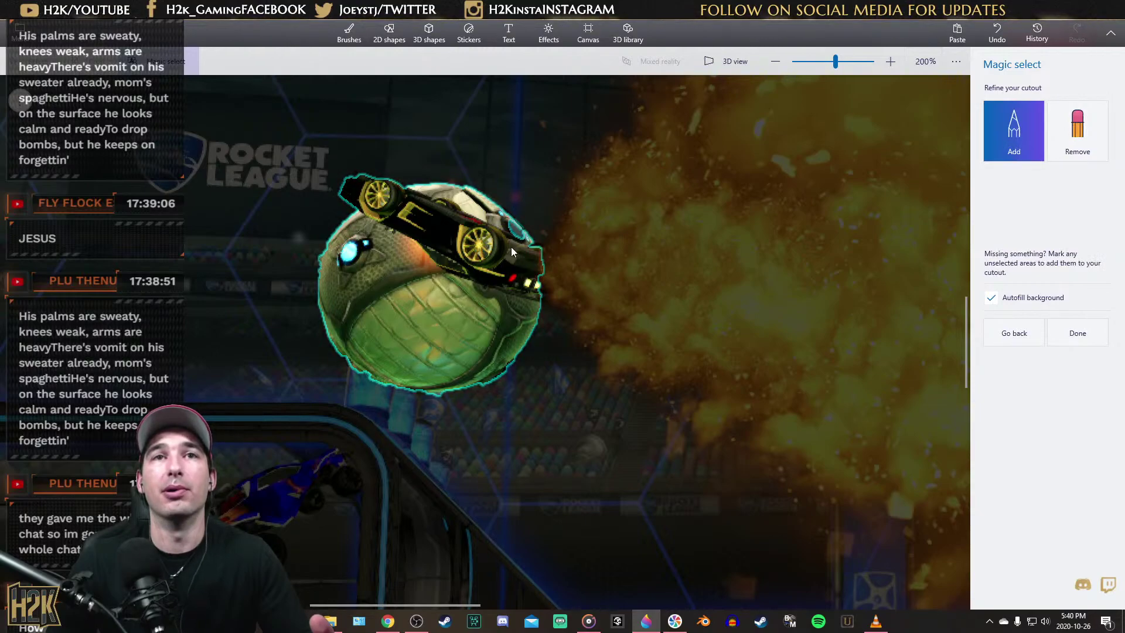
pyautogui.click(517, 224)
# Remove the dark windshield strip and save the ball-and-car cutout as a custom sticker
pyautogui.click(1079, 132)
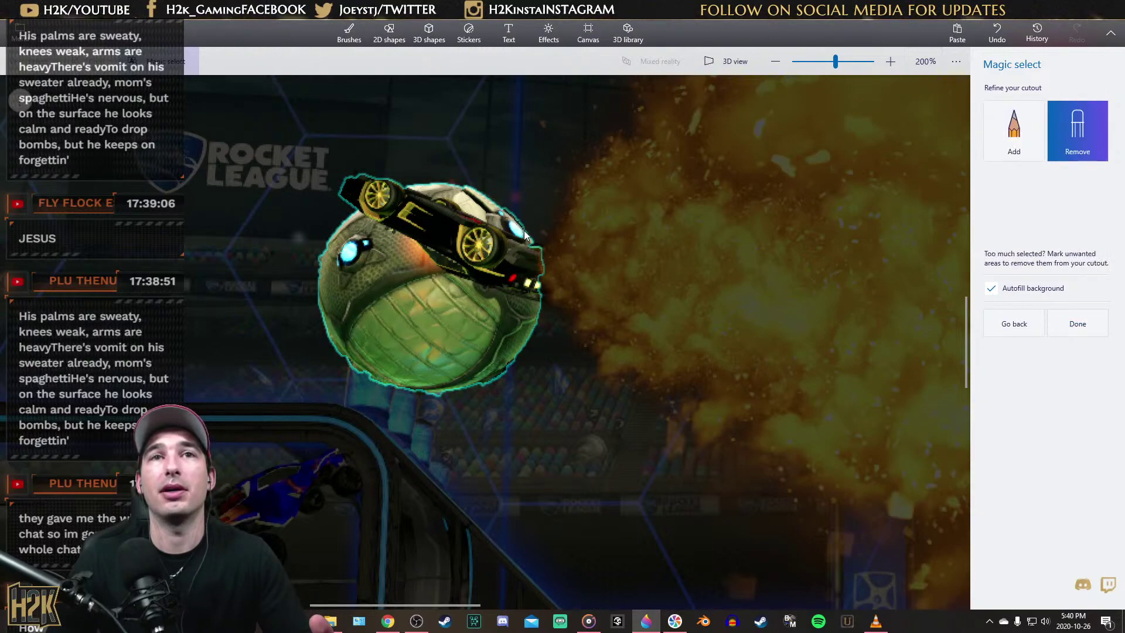
pyautogui.scroll(2, 530, 220)
pyautogui.click(498, 207)
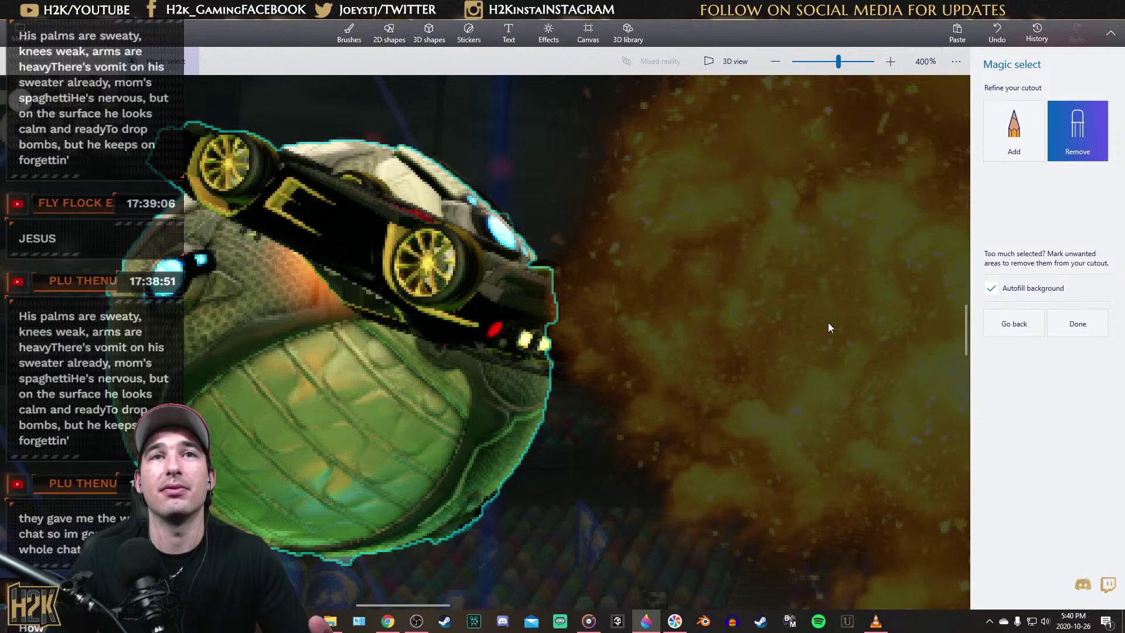
pyautogui.scroll(-2, 912, 317)
pyautogui.scroll(-2, 645, 403)
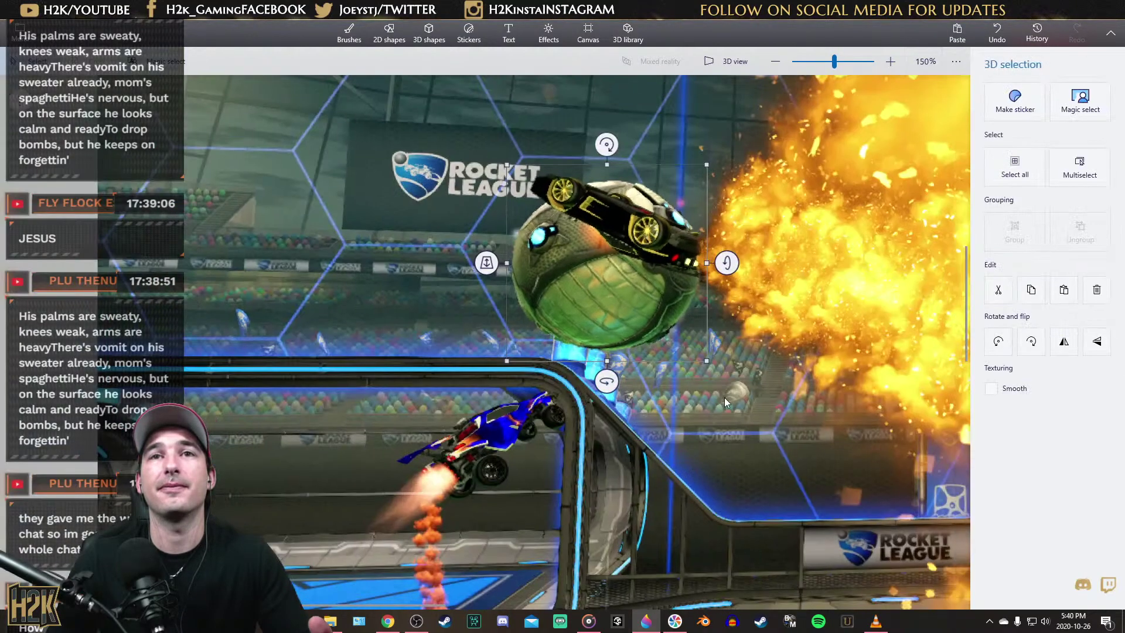
pyautogui.click(1014, 106)
# Undo three times to restore the original picture and zoom out
pyautogui.click(997, 33)
pyautogui.click(997, 33)
pyautogui.click(997, 33)
pyautogui.moveTo(761, 359); pyautogui.dragTo(383, 366)
pyautogui.scroll(-4, 383, 365)
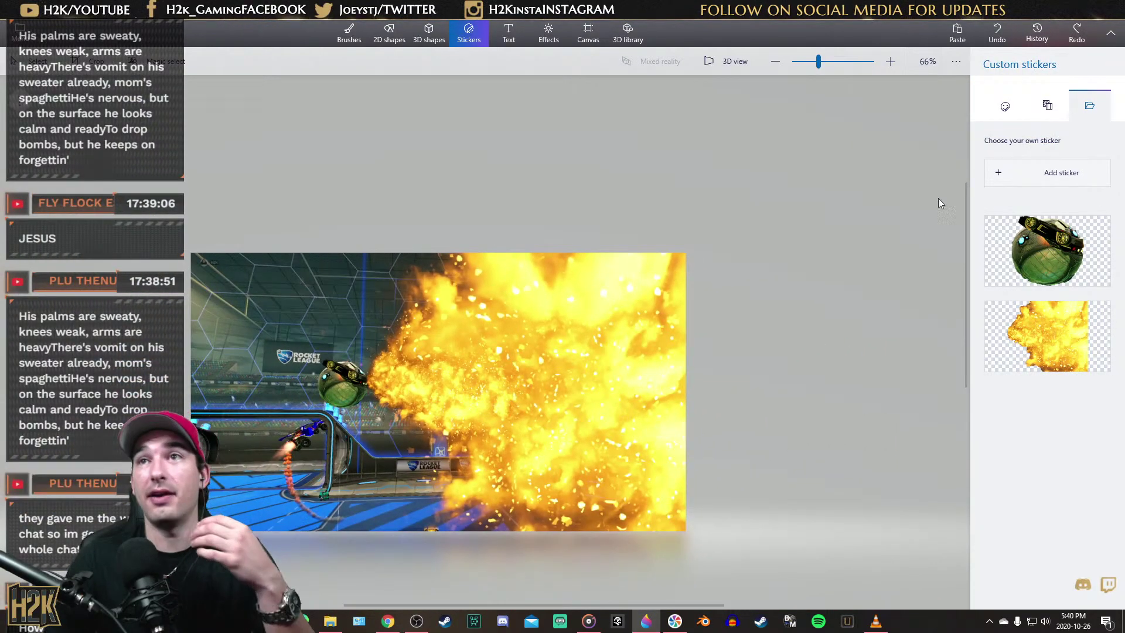
# Draw a rectangle with a 100 px black outline framing the picture
pyautogui.click(389, 34)
pyautogui.click(1048, 158)
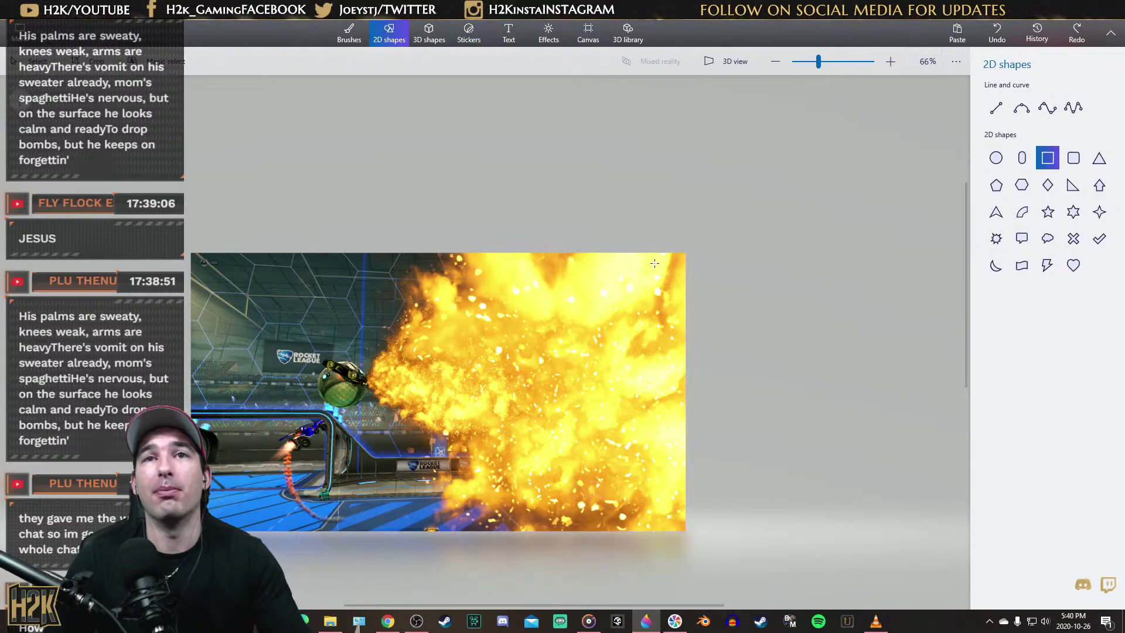
pyautogui.moveTo(674, 260); pyautogui.dragTo(195, 527)
pyautogui.moveTo(1051, 217); pyautogui.dragTo(1108, 220)
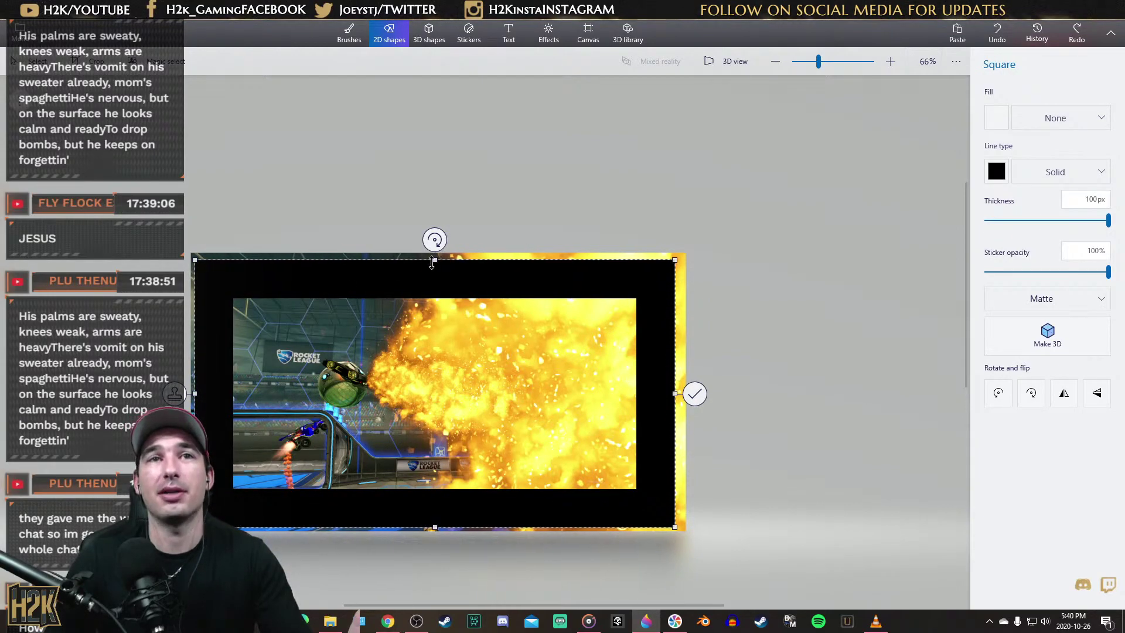
pyautogui.moveTo(432, 260); pyautogui.dragTo(432, 248)
pyautogui.moveTo(675, 387); pyautogui.dragTo(690, 387)
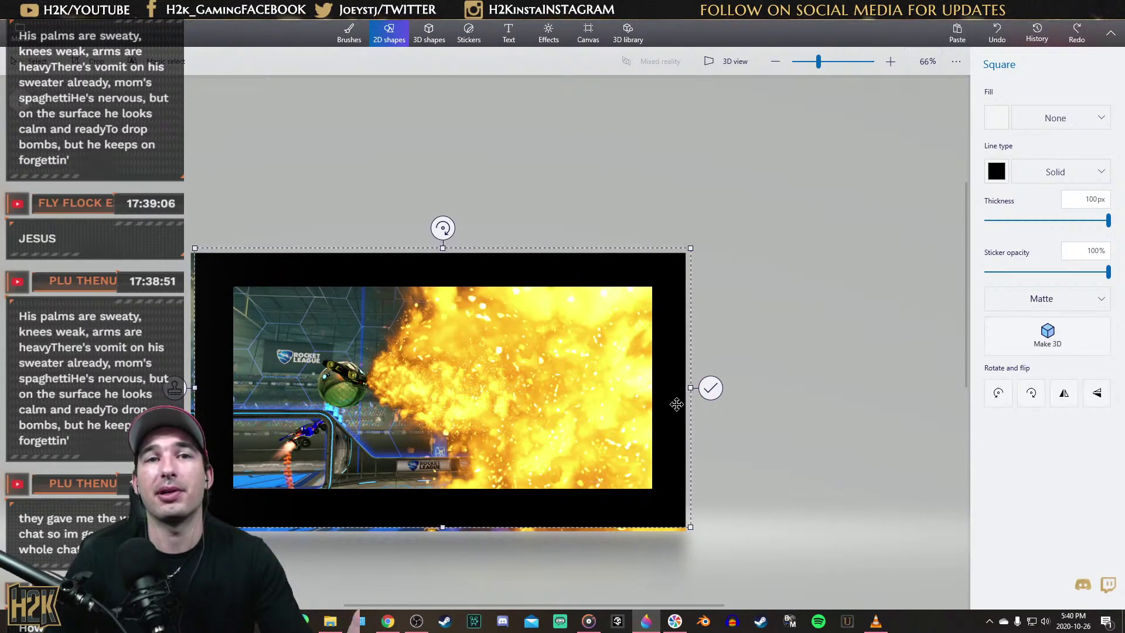
pyautogui.moveTo(442, 526); pyautogui.dragTo(443, 535)
pyautogui.moveTo(193, 394); pyautogui.dragTo(190, 393)
pyautogui.click(327, 170)
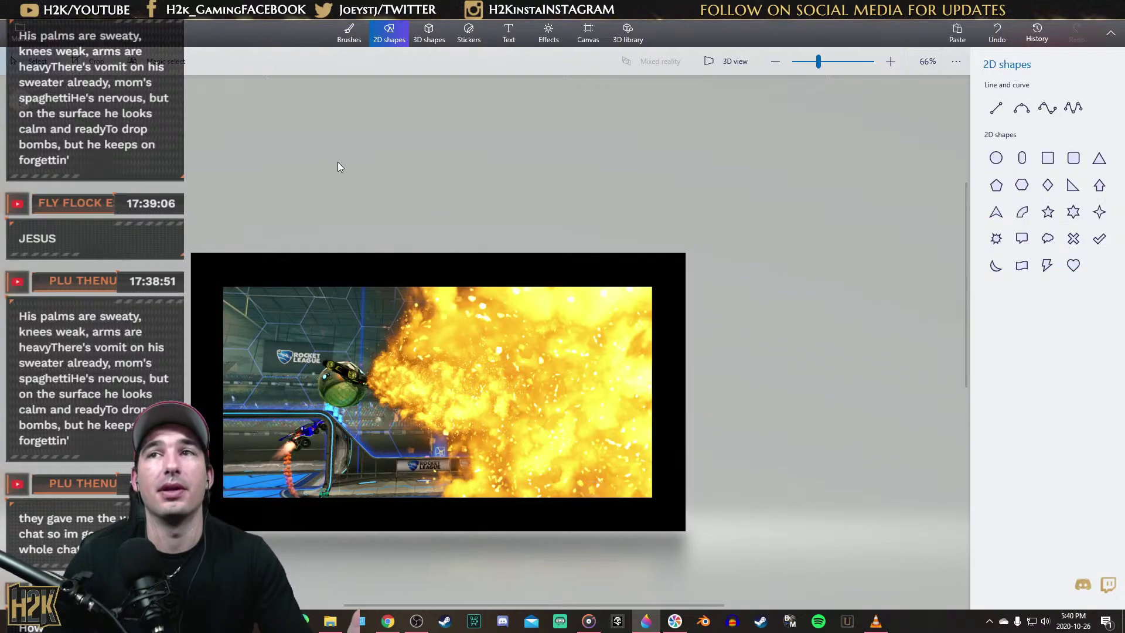
# Draw a second, slightly larger rectangle with a white outline around the black frame
pyautogui.moveTo(535, 357); pyautogui.dragTo(201, 525)
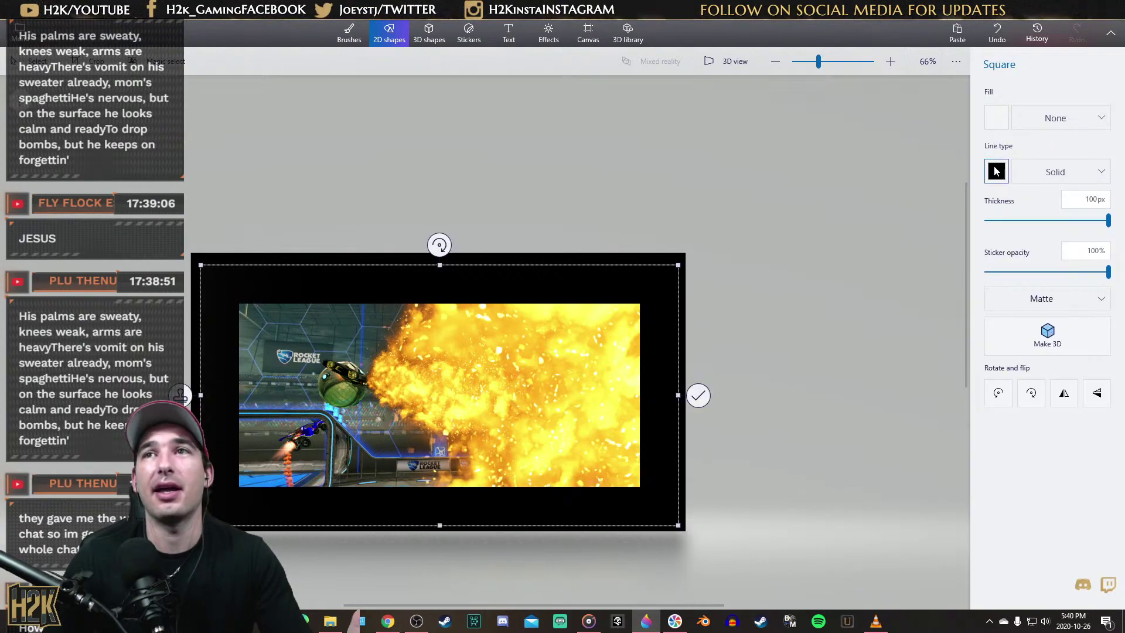
pyautogui.click(996, 172)
pyautogui.click(941, 215)
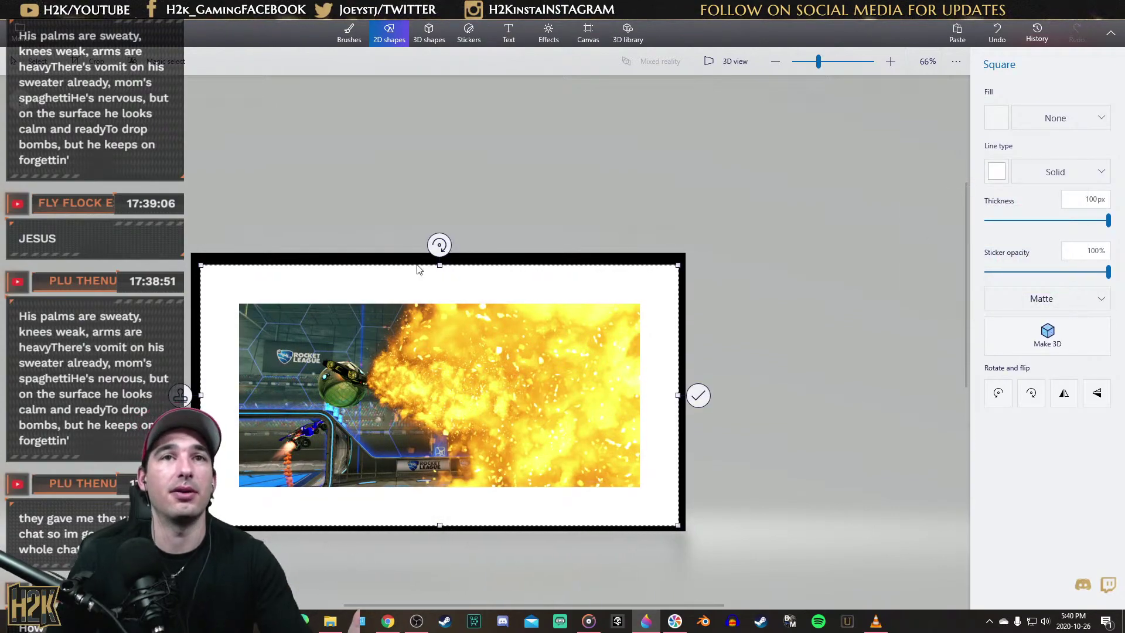
pyautogui.moveTo(436, 264); pyautogui.dragTo(440, 233)
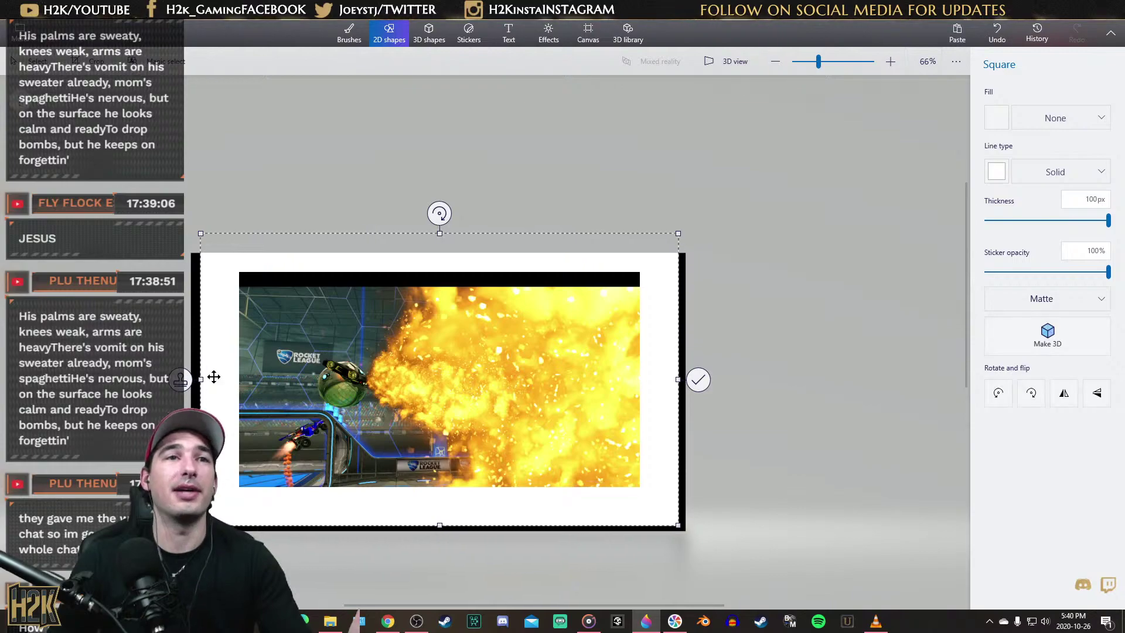
pyautogui.moveTo(196, 379); pyautogui.dragTo(164, 382)
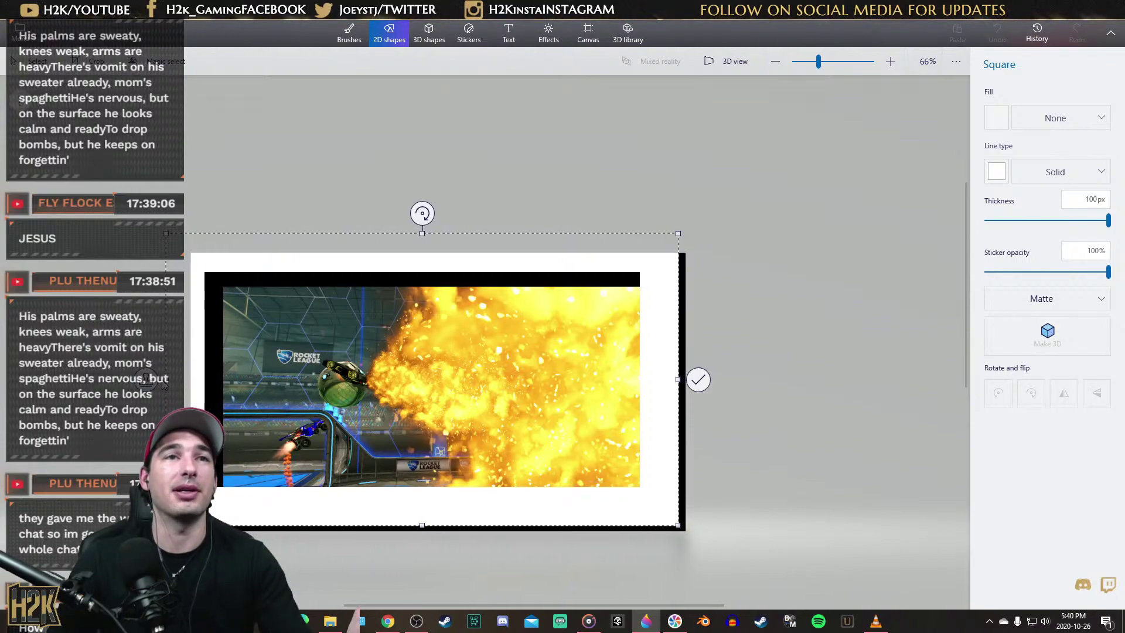
pyautogui.moveTo(421, 523); pyautogui.dragTo(419, 553)
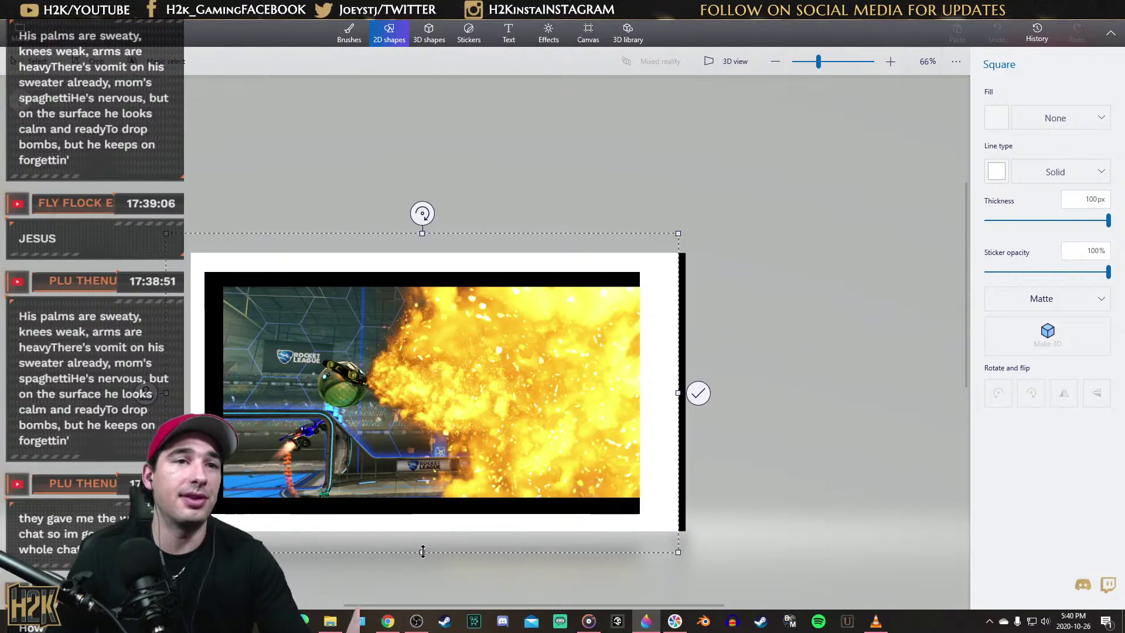
pyautogui.moveTo(675, 394); pyautogui.dragTo(703, 394)
pyautogui.click(800, 255)
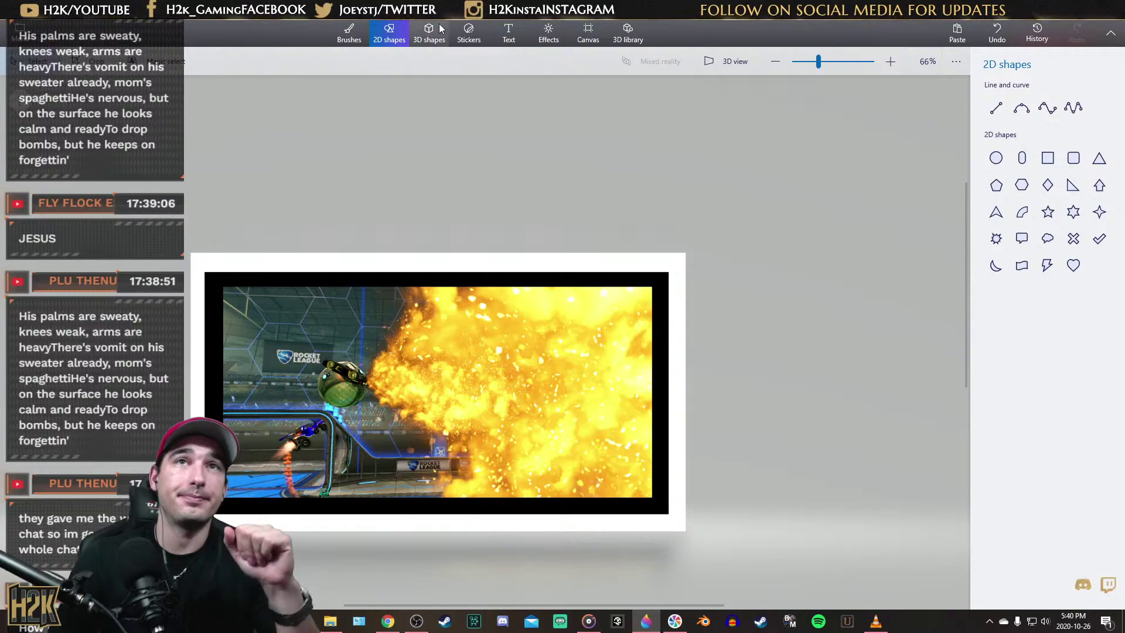
pyautogui.click(468, 37)
# Place the explosion sticker as a 3D object, enlarged across the picture's right side
pyautogui.click(1083, 346)
pyautogui.moveTo(478, 360); pyautogui.dragTo(617, 505)
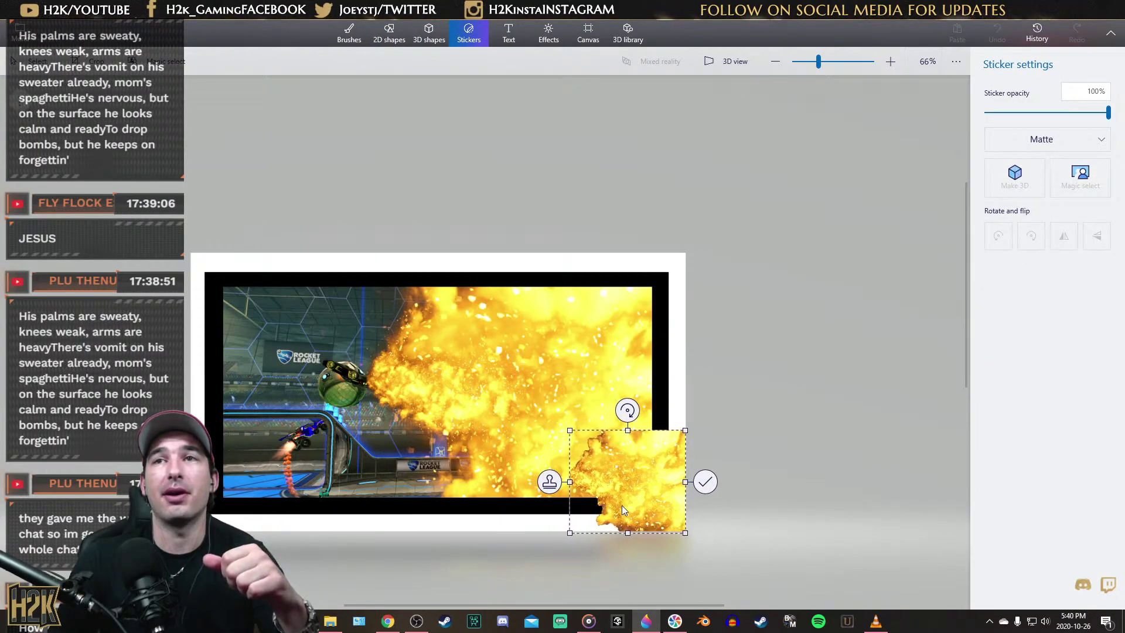
pyautogui.click(1015, 176)
pyautogui.moveTo(652, 502); pyautogui.dragTo(640, 494)
pyautogui.moveTo(554, 417); pyautogui.dragTo(289, 341)
pyautogui.moveTo(359, 397); pyautogui.dragTo(265, 400)
# Add the ball-and-car sticker as a 3D object at the picture's left edge
pyautogui.click(469, 34)
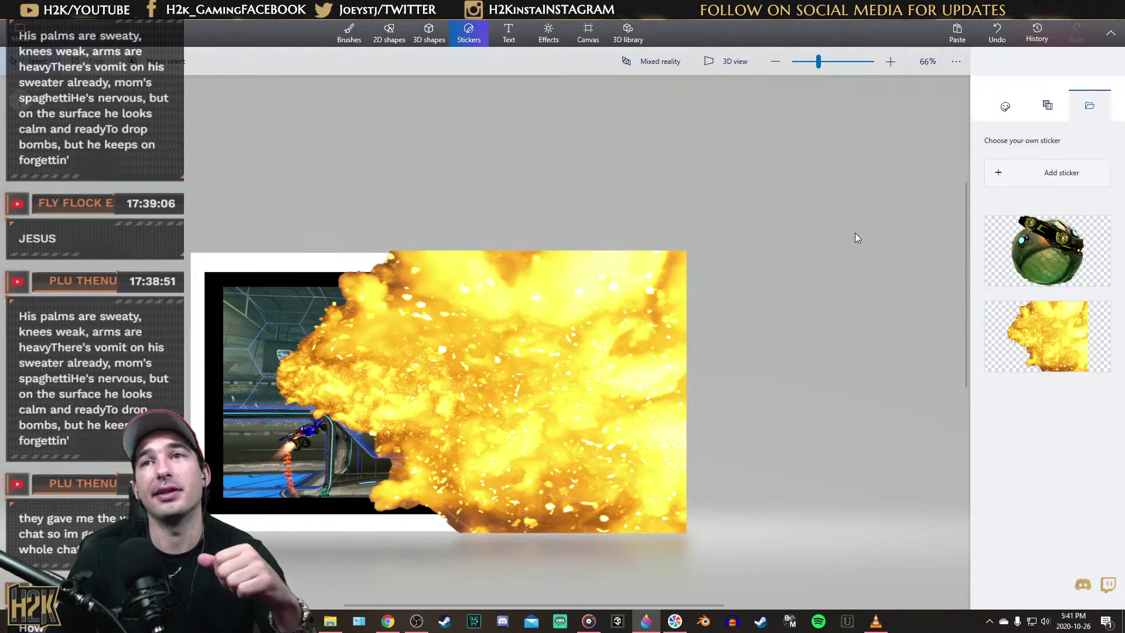
pyautogui.click(1073, 248)
pyautogui.click(1040, 174)
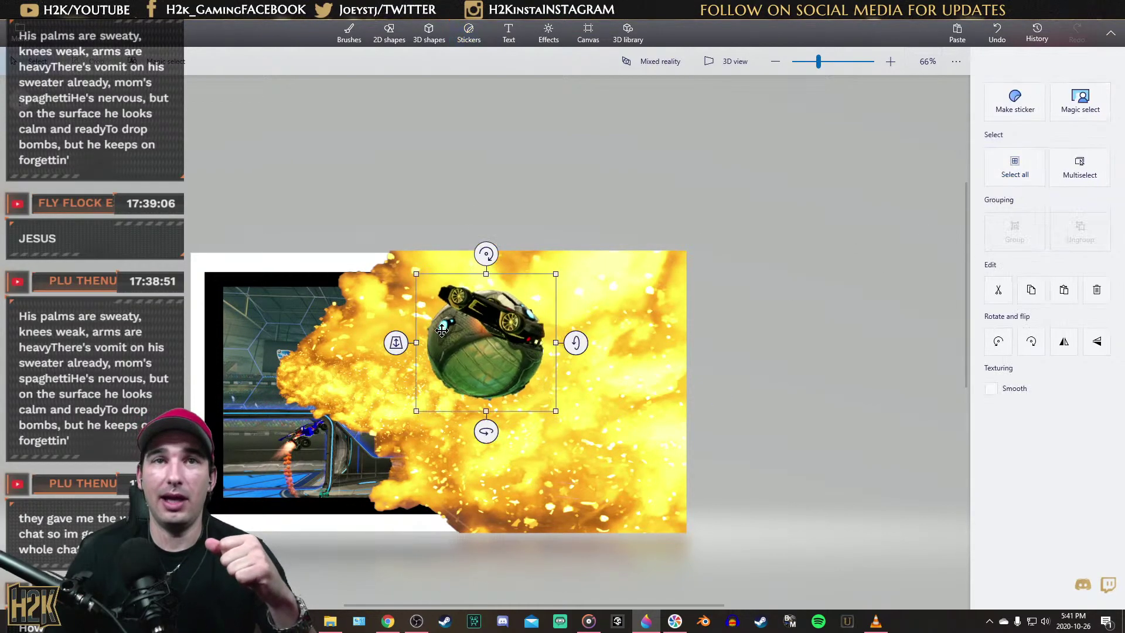
pyautogui.moveTo(430, 293); pyautogui.dragTo(179, 339)
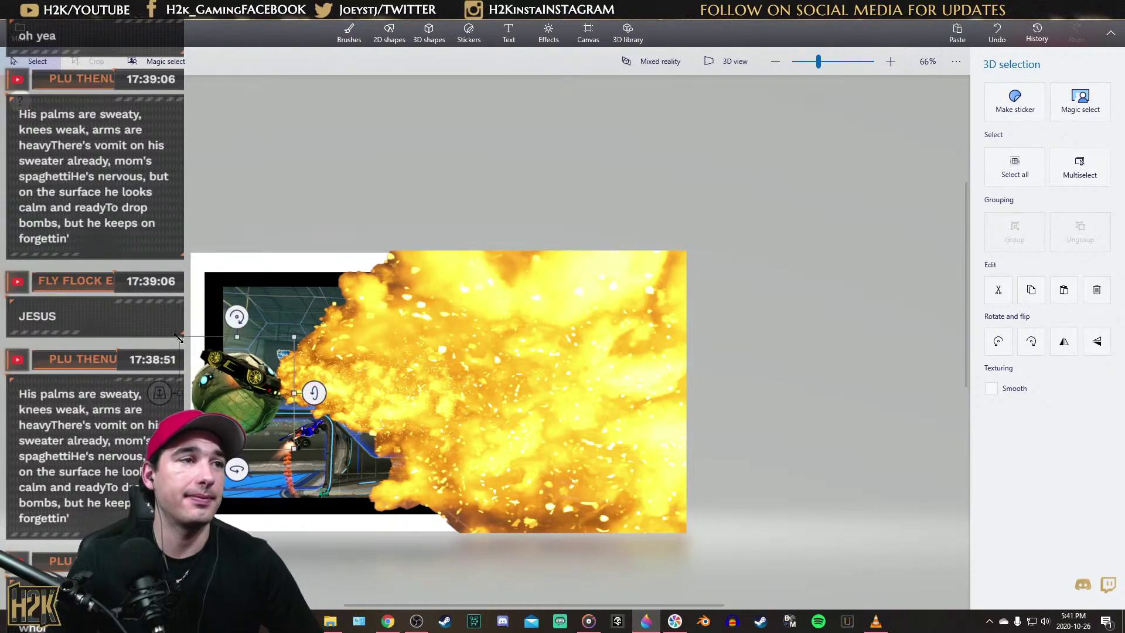
pyautogui.moveTo(234, 392); pyautogui.dragTo(233, 375)
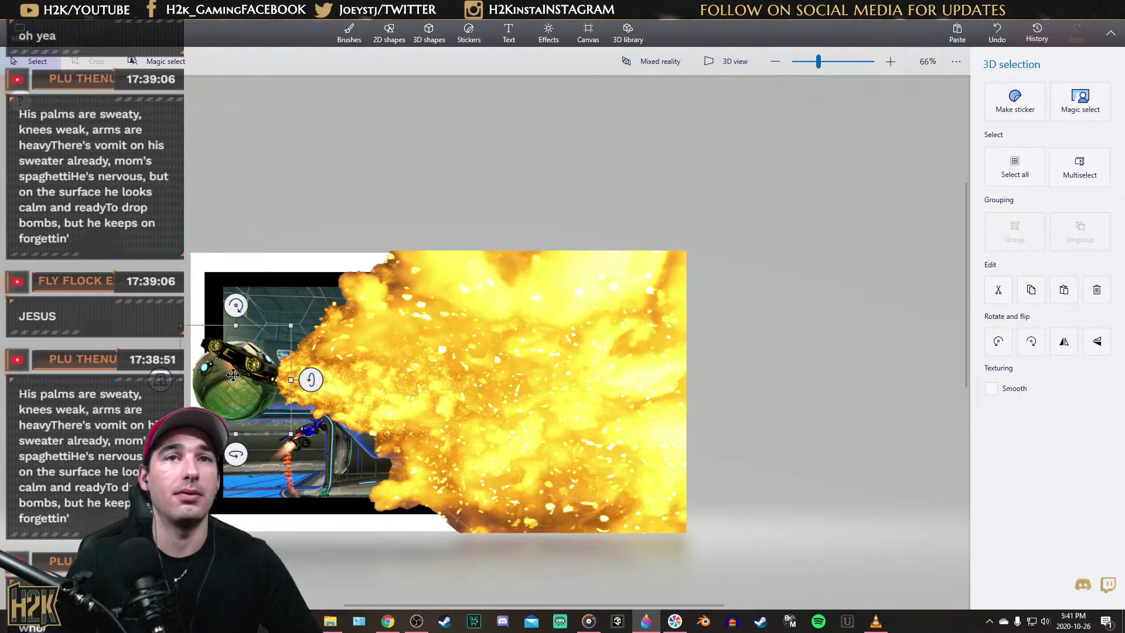
pyautogui.click(749, 276)
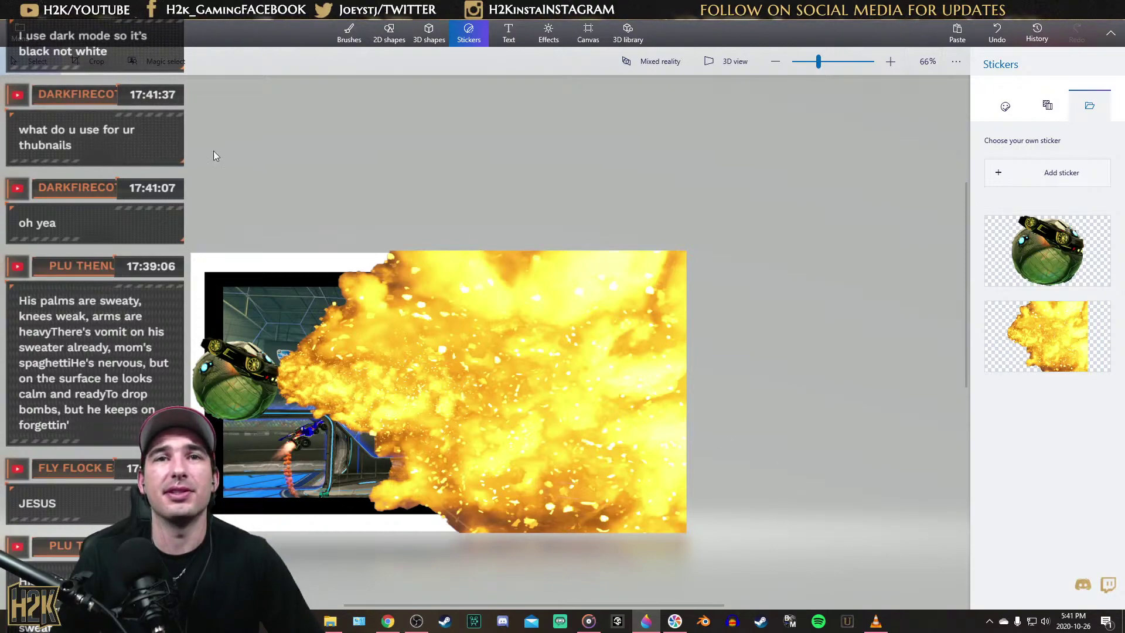
# Paste the person screenshot and Magic-select a region tightly around the person
pyautogui.rightClick(421, 348)
pyautogui.click(451, 426)
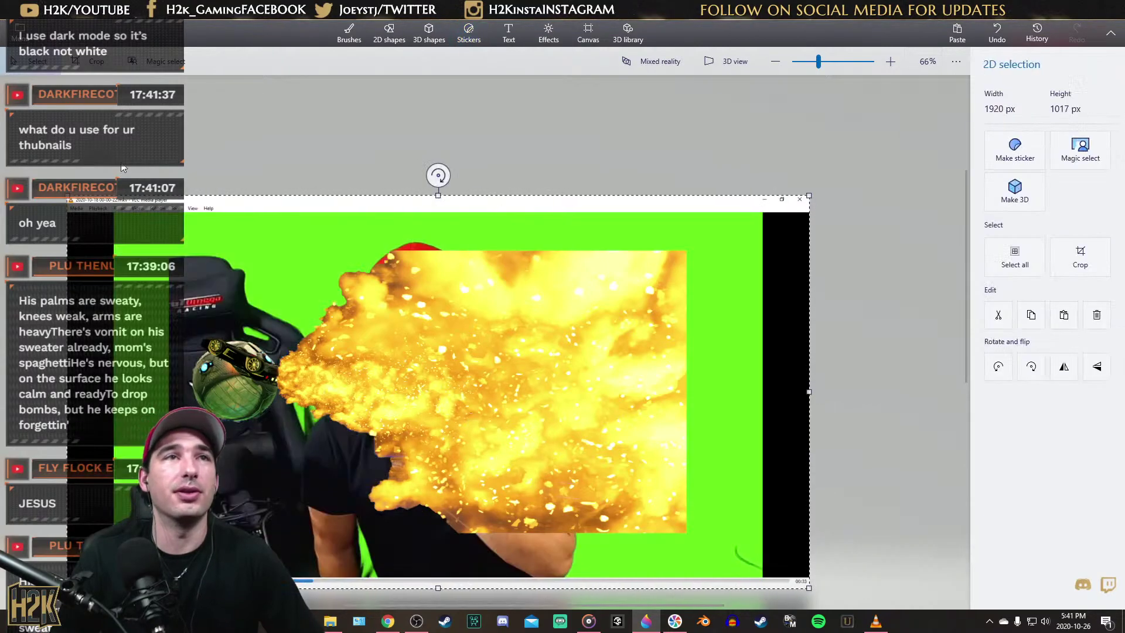
pyautogui.click(175, 65)
pyautogui.moveTo(54, 388); pyautogui.dragTo(295, 403)
pyautogui.moveTo(572, 195); pyautogui.dragTo(541, 242)
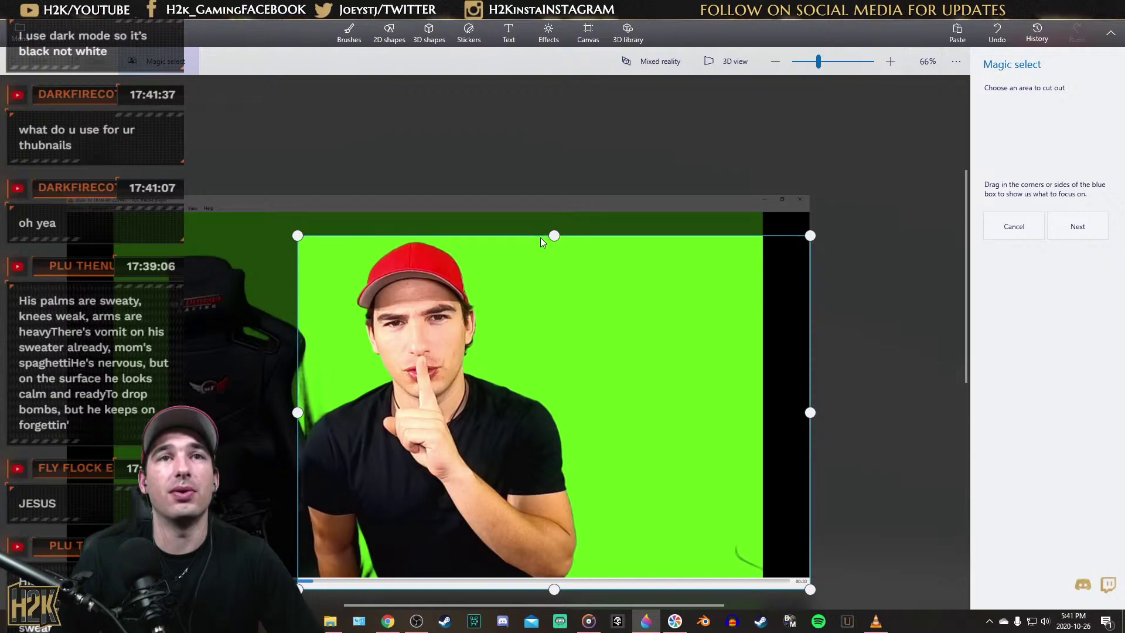
pyautogui.moveTo(812, 430); pyautogui.dragTo(583, 447)
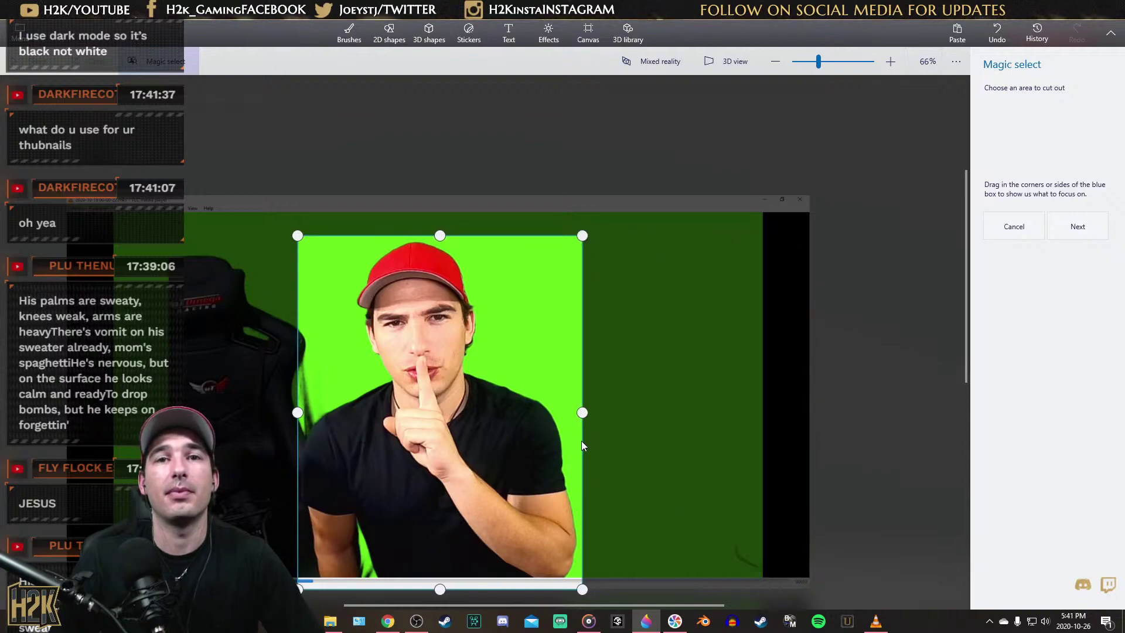
pyautogui.click(1077, 227)
# Trim the cutout's bottom edge and shoulder, undoing the two stray shoulder strokes
pyautogui.scroll(3, 543, 282)
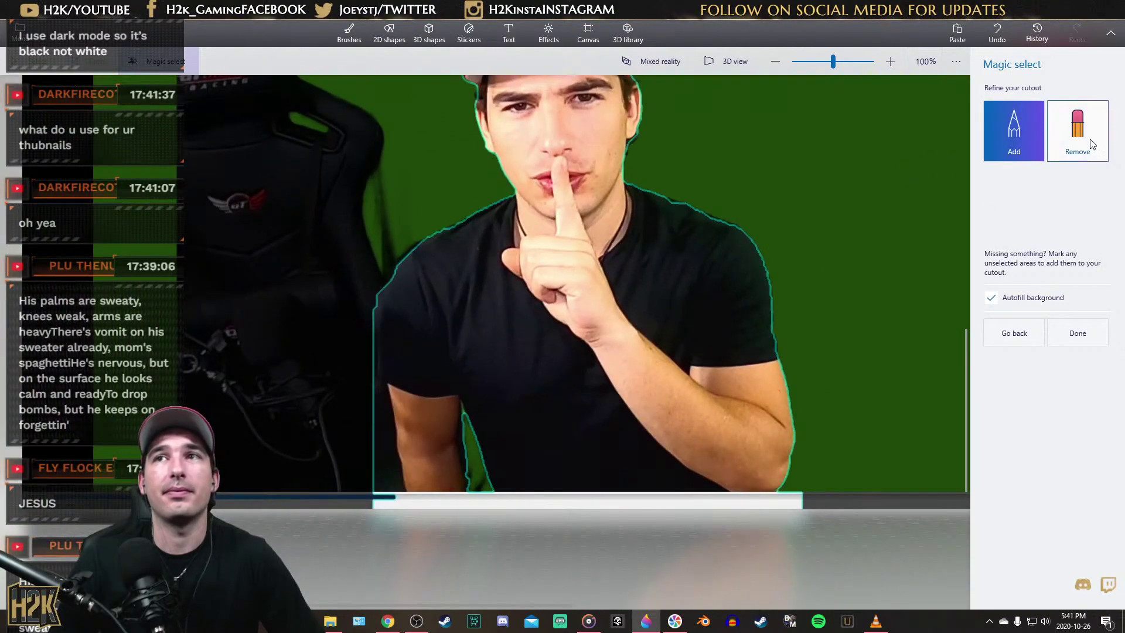
pyautogui.click(1091, 144)
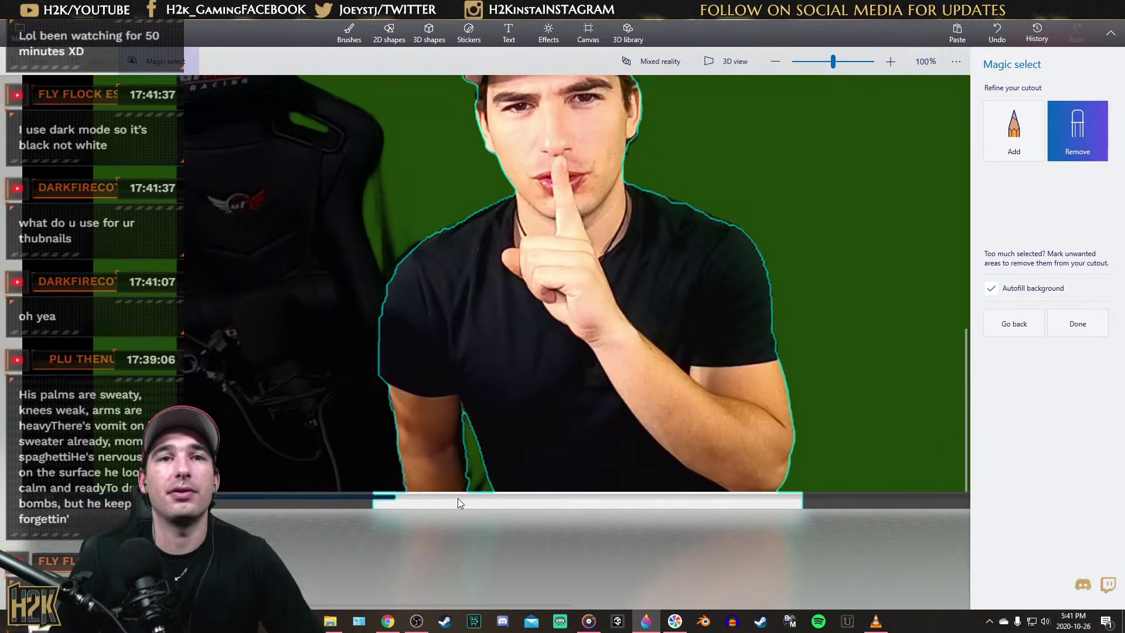
pyautogui.moveTo(671, 499); pyautogui.dragTo(794, 501)
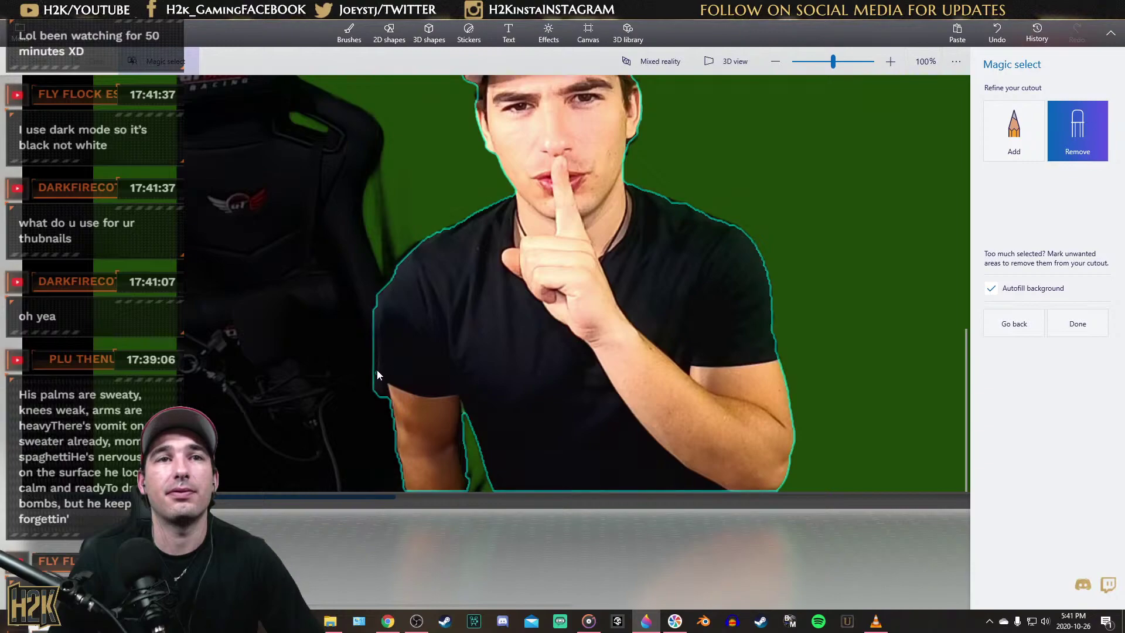
pyautogui.scroll(2, 375, 375)
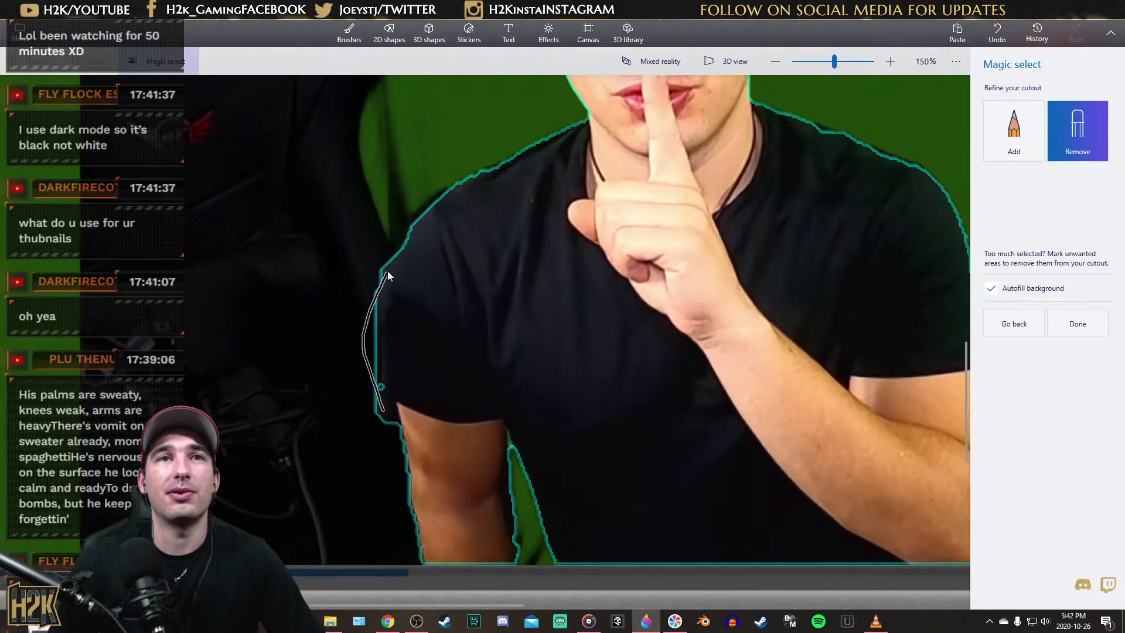
pyautogui.moveTo(406, 224); pyautogui.dragTo(416, 215)
pyautogui.moveTo(386, 315); pyautogui.dragTo(445, 199)
pyautogui.moveTo(406, 248)
pyautogui.mouseDown()
pyautogui.moveTo(447, 185)
pyautogui.moveTo(433, 210)
pyautogui.mouseUp()
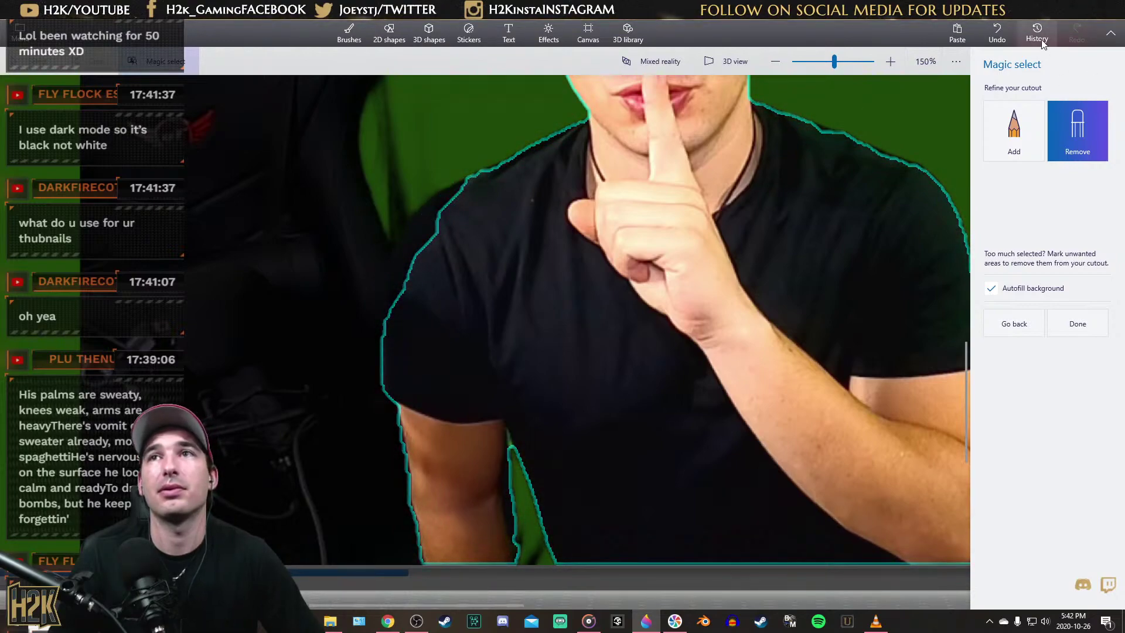
pyautogui.click(997, 34)
pyautogui.click(997, 34)
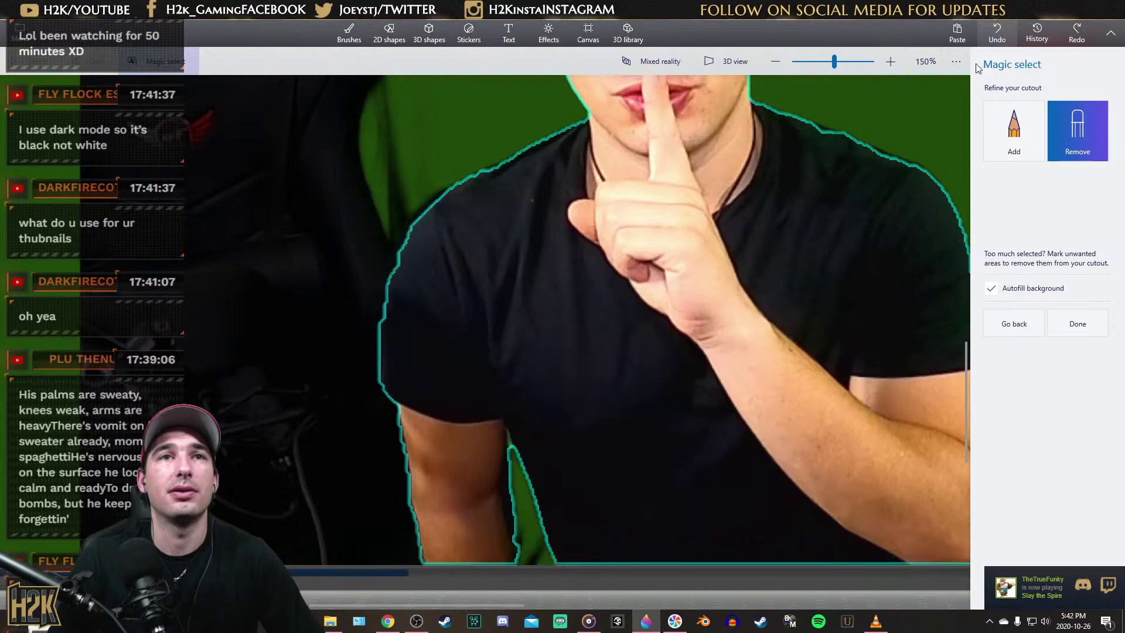
pyautogui.scroll(-3, 339, 361)
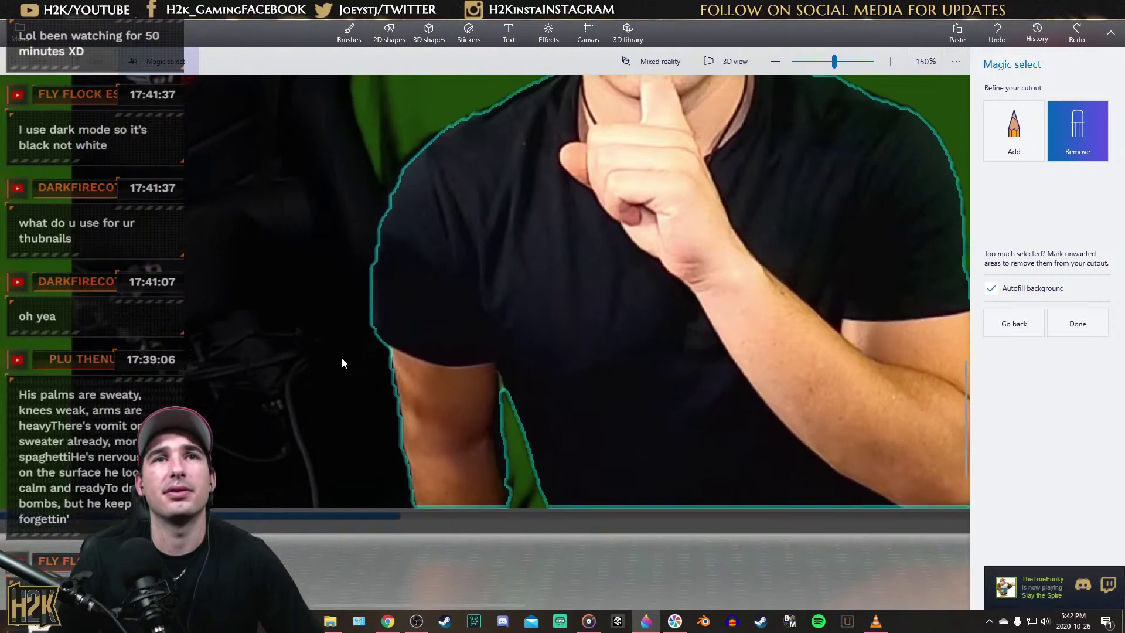
pyautogui.scroll(-3, 493, 348)
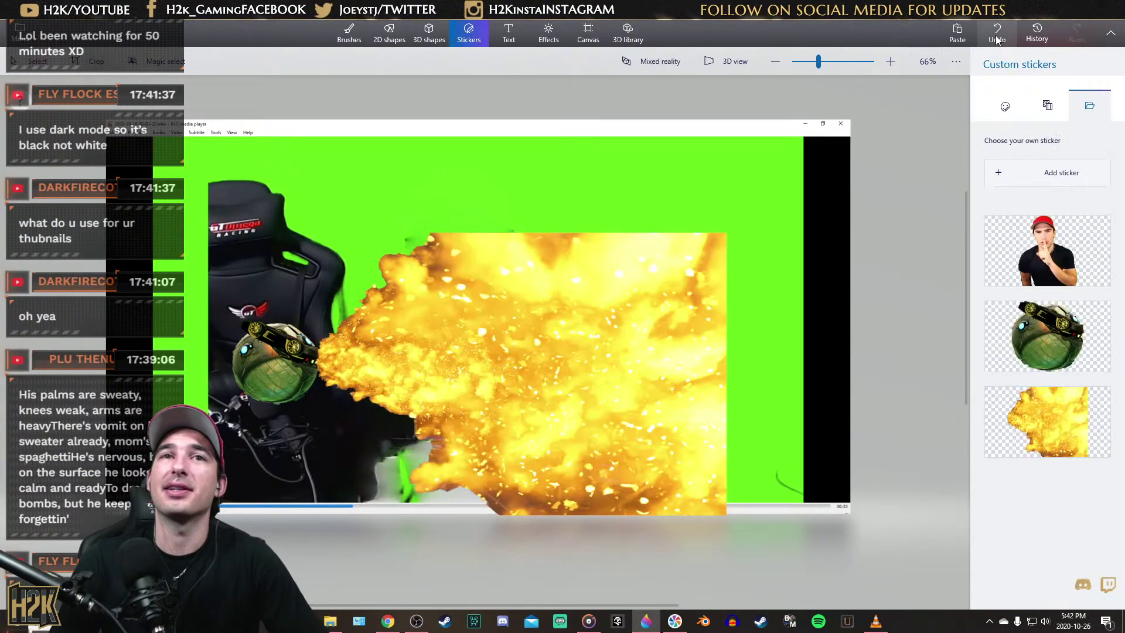
# Undo the green-screen frame, add the person sticker as 3D, and enlarge it left of centre
pyautogui.click(996, 35)
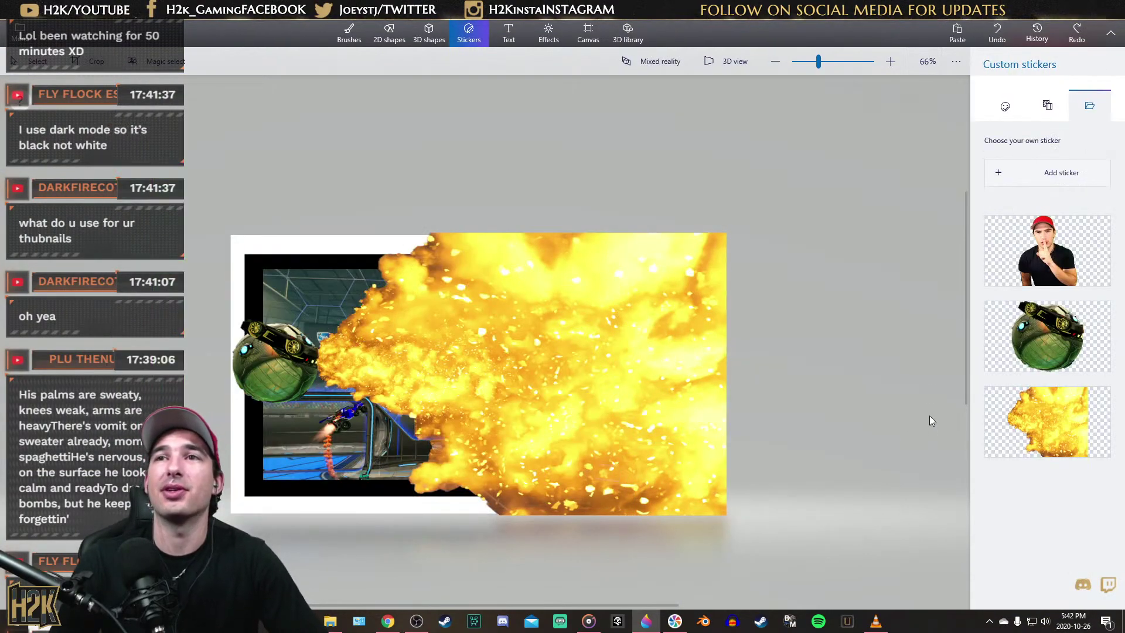
pyautogui.click(1047, 262)
pyautogui.moveTo(506, 364); pyautogui.dragTo(648, 464)
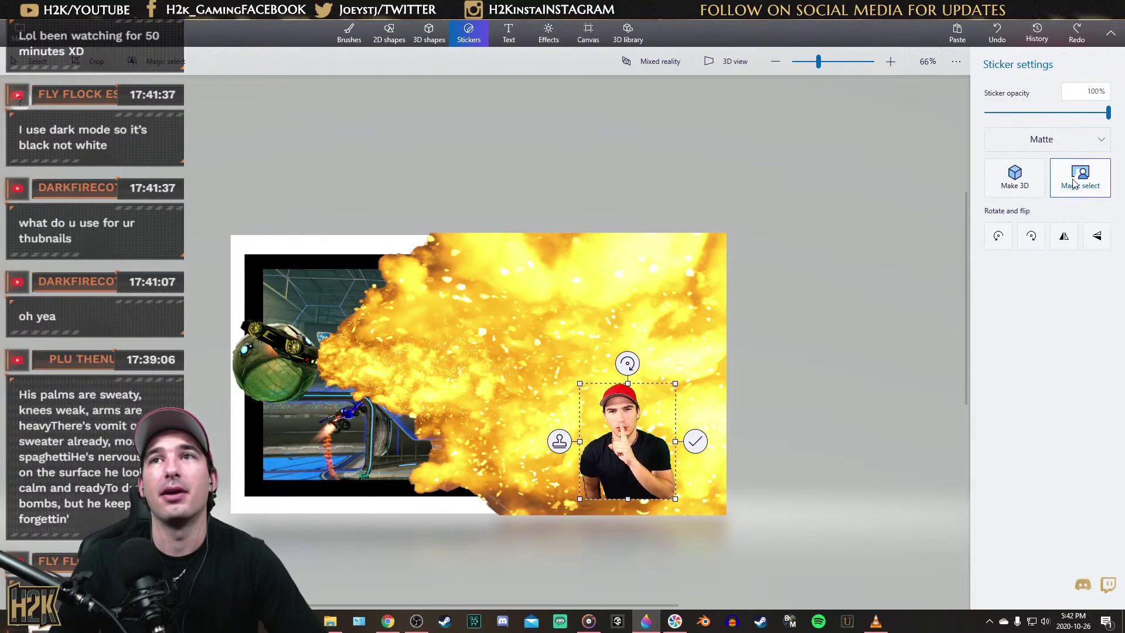
pyautogui.click(1006, 182)
pyautogui.moveTo(588, 409); pyautogui.dragTo(351, 437)
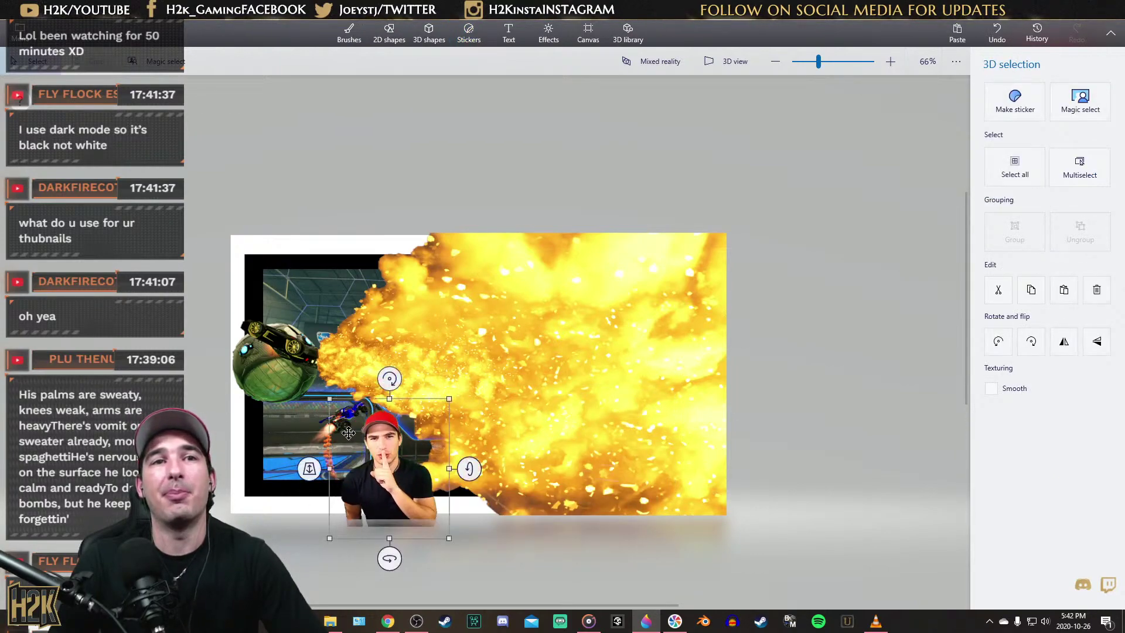
pyautogui.moveTo(329, 398); pyautogui.dragTo(166, 237)
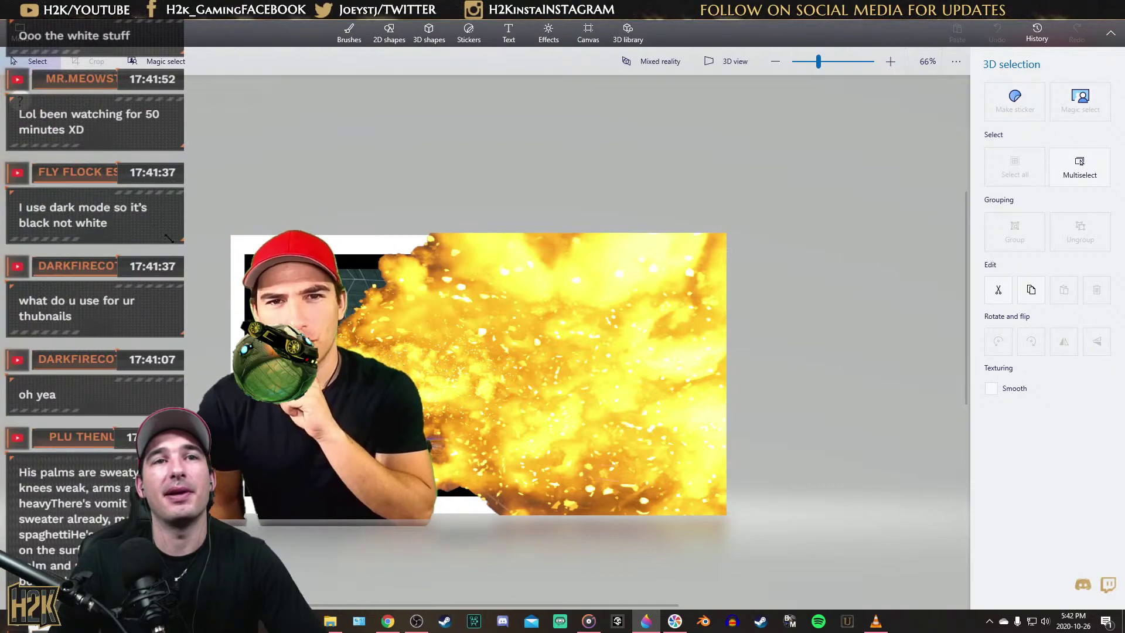
pyautogui.moveTo(358, 438); pyautogui.dragTo(434, 461)
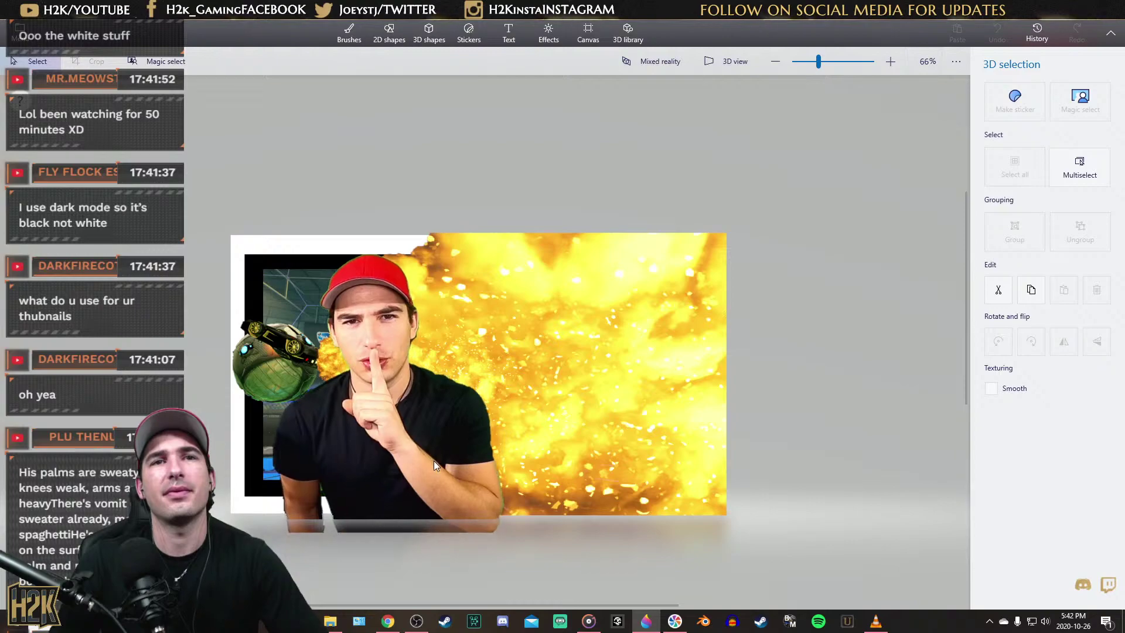
pyautogui.moveTo(386, 244); pyautogui.dragTo(386, 227)
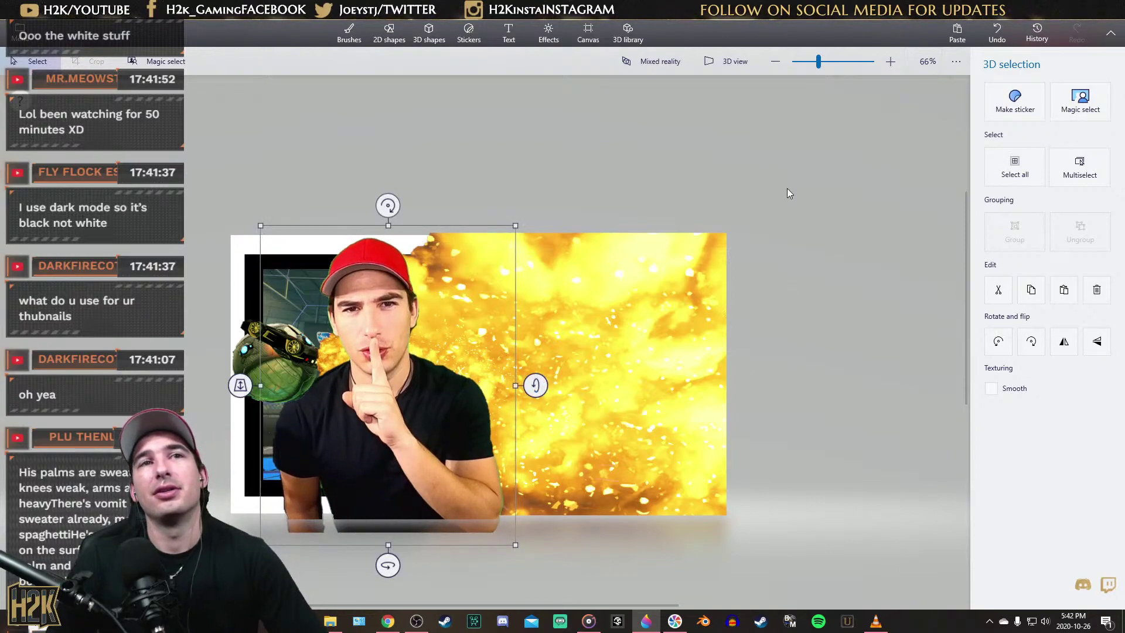
pyautogui.click(469, 34)
pyautogui.click(509, 33)
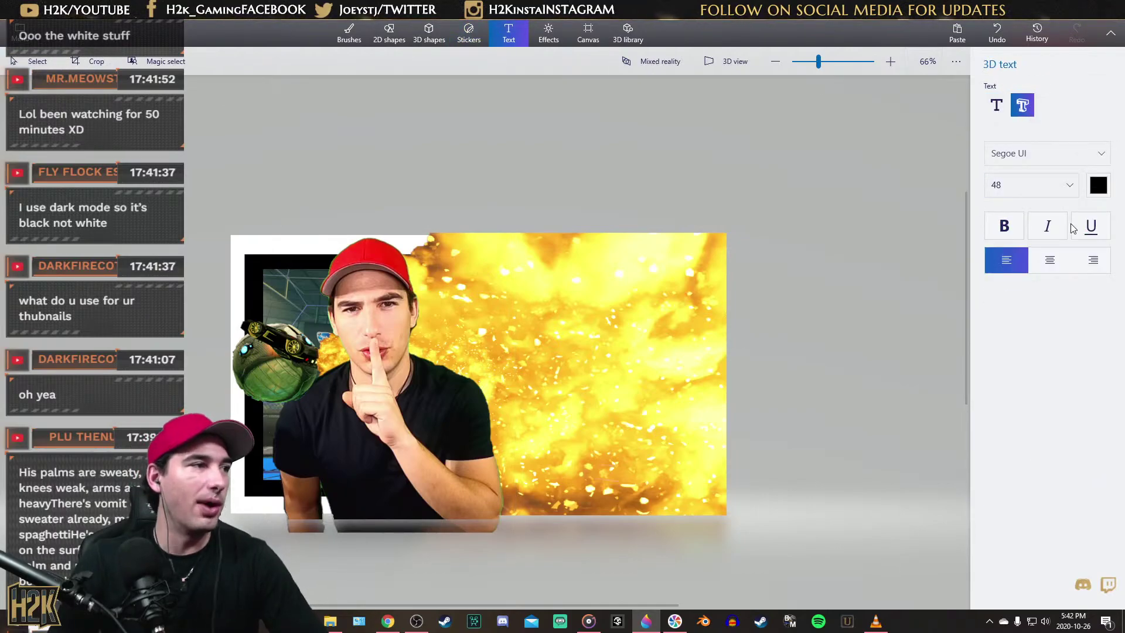
# Create 3D text 'RocketLeague' in Impact, size 130, over the upper-right explosion
pyautogui.click(1047, 153)
pyautogui.scroll(-3, 1045, 201)
pyautogui.scroll(3, 1041, 224)
pyautogui.scroll(10, 1040, 223)
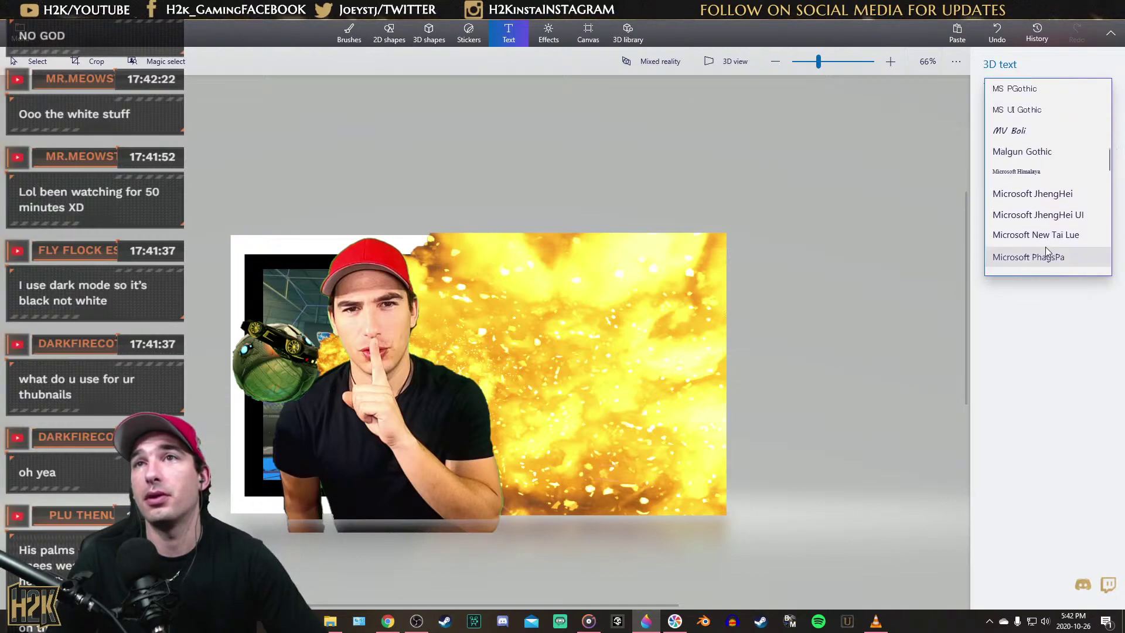
pyautogui.click(1005, 86)
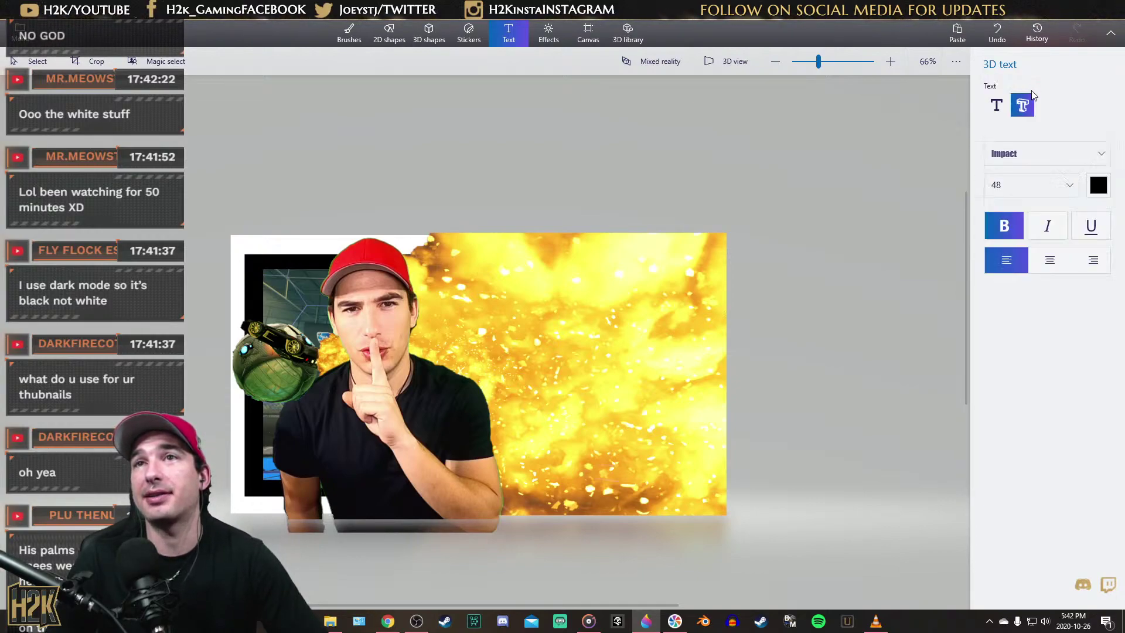
pyautogui.click(1031, 185)
pyautogui.click(1051, 258)
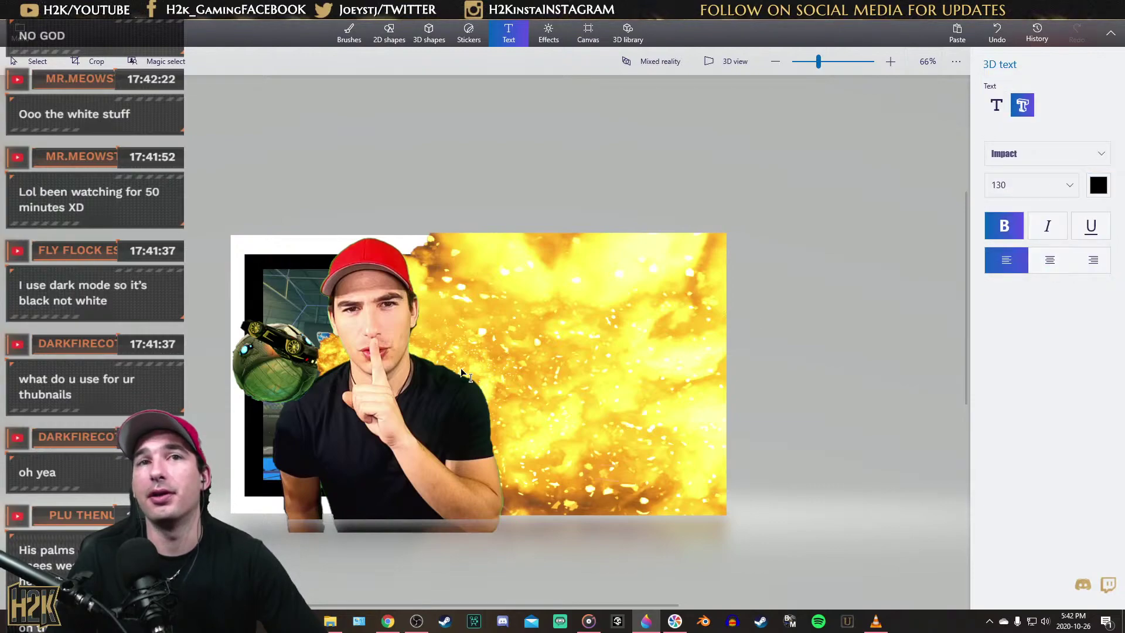
pyautogui.click(456, 247)
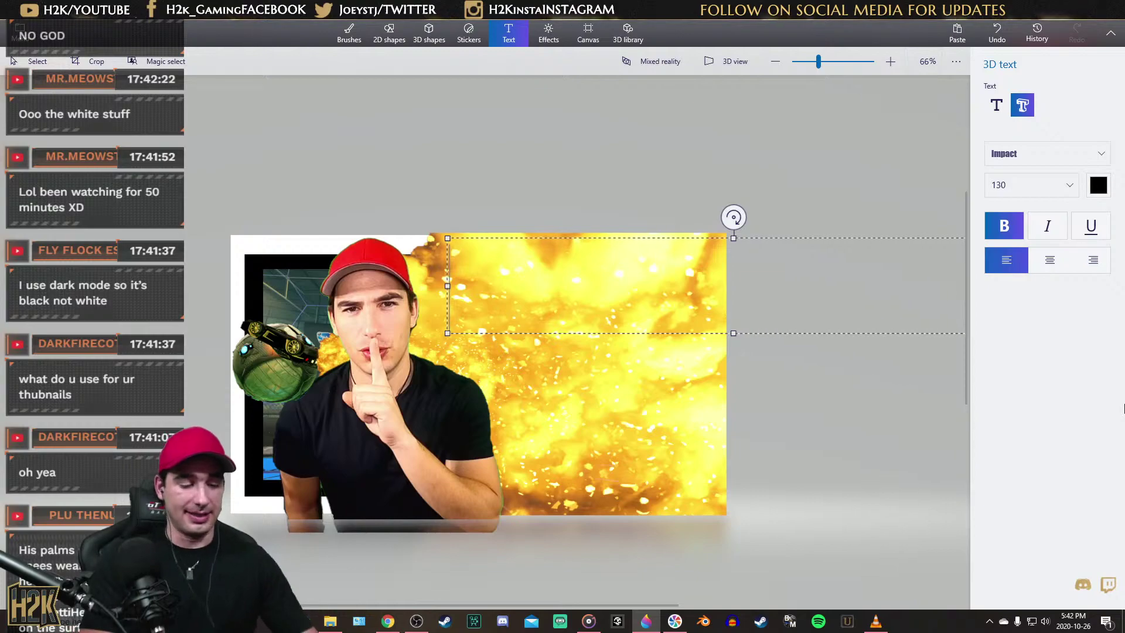
pyautogui.write('R')
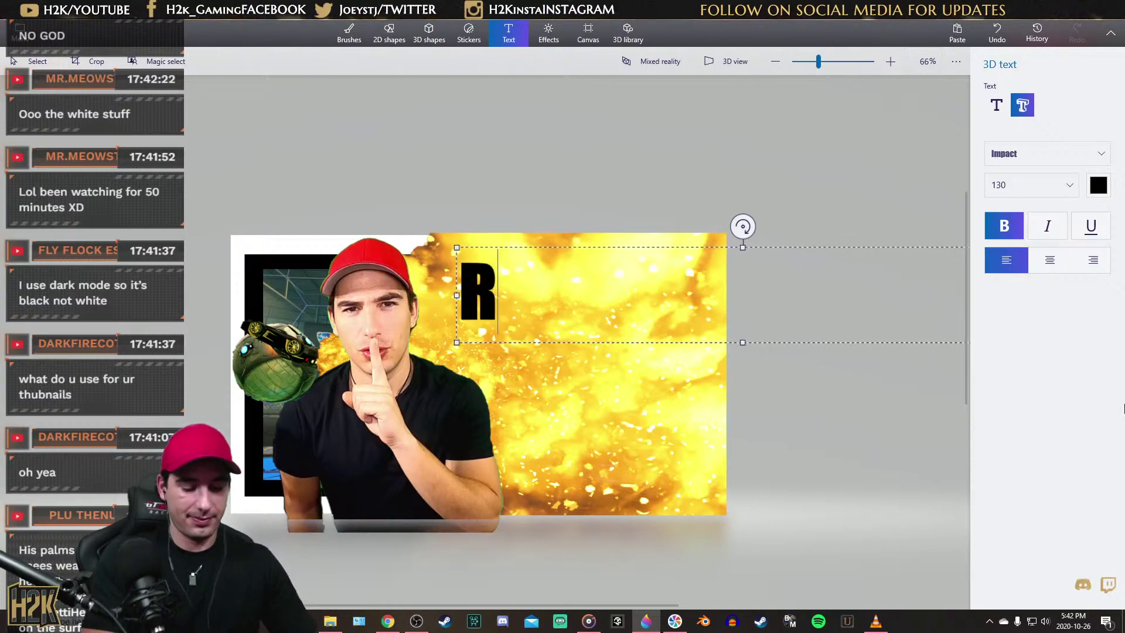
pyautogui.write('ocket')
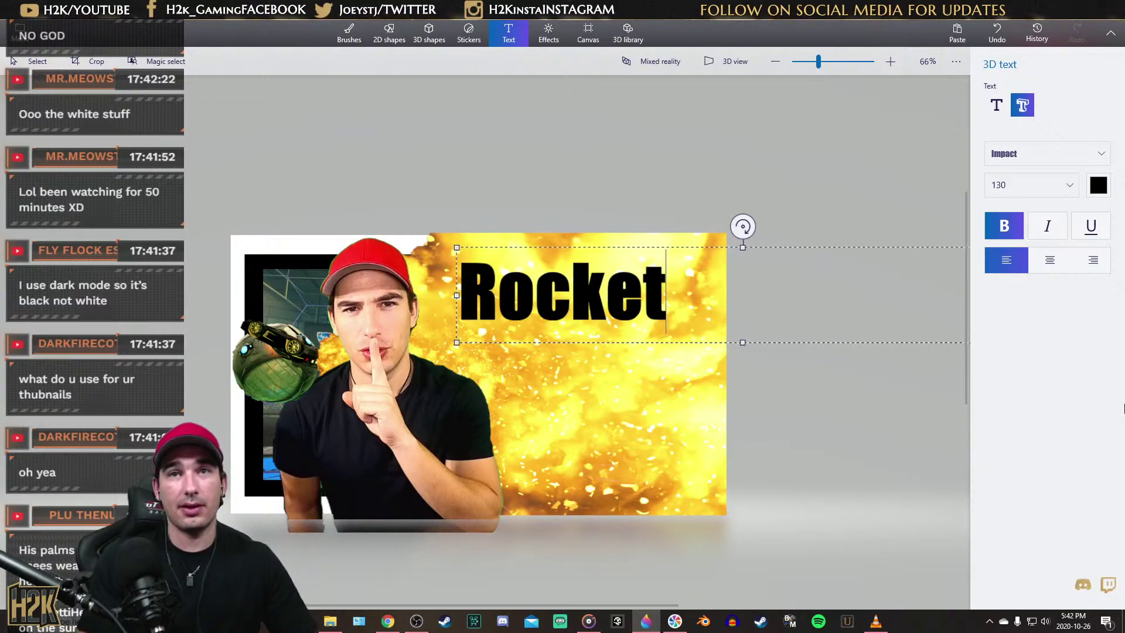
pyautogui.write('Lea')
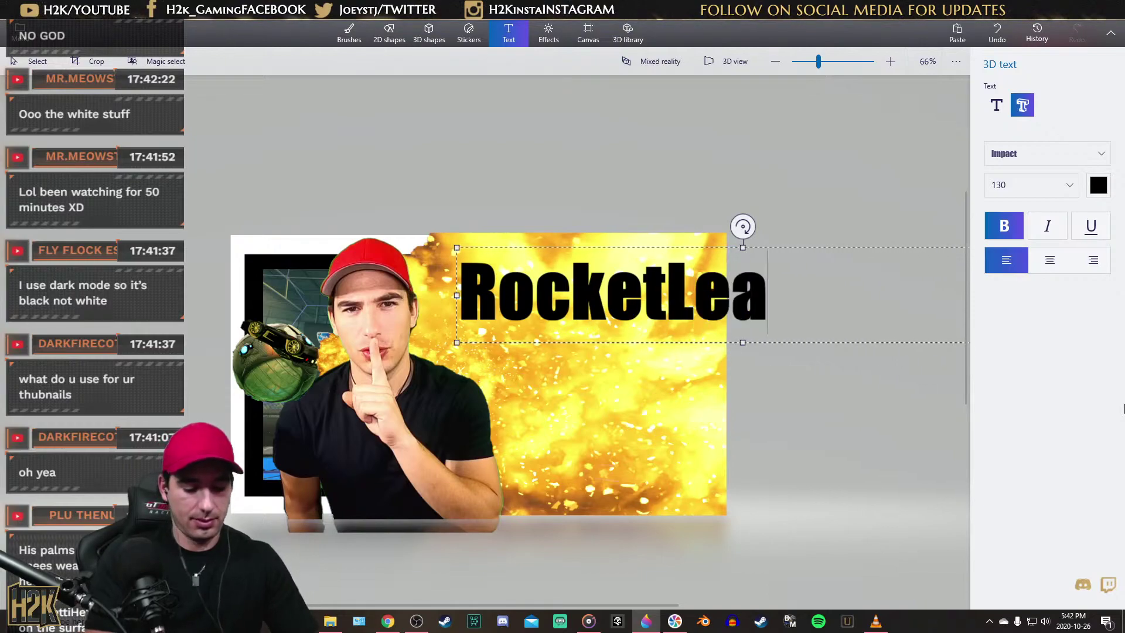
pyautogui.write('gue')
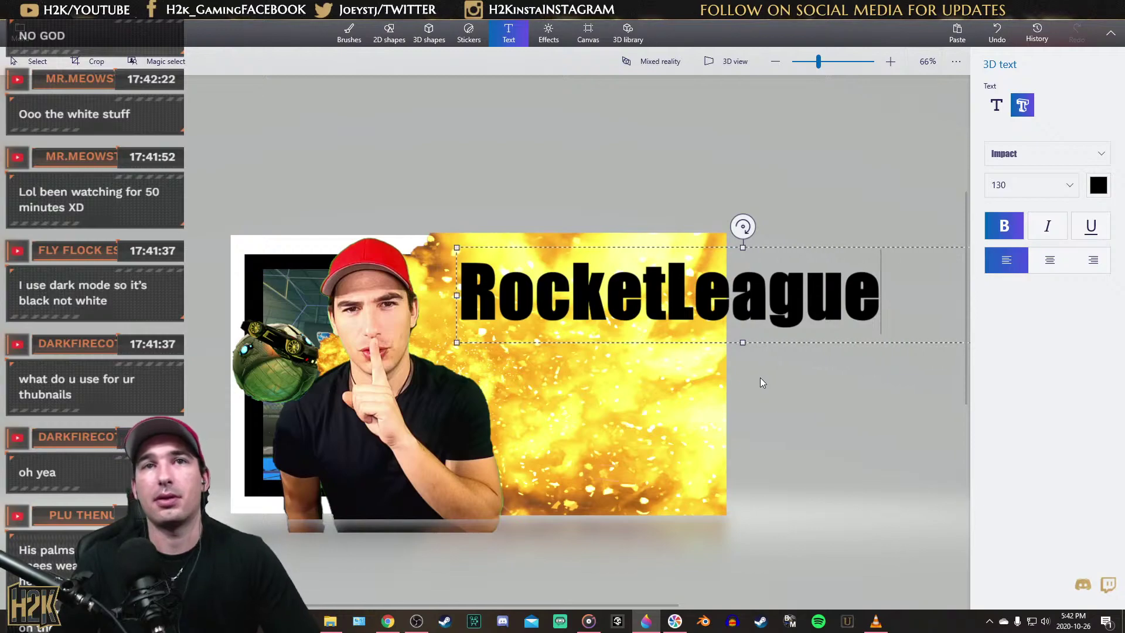
pyautogui.click(835, 417)
# Resize and position the RocketLeague title across the top right of the thumbnail
pyautogui.moveTo(892, 234); pyautogui.dragTo(744, 264)
pyautogui.moveTo(641, 297); pyautogui.dragTo(615, 318)
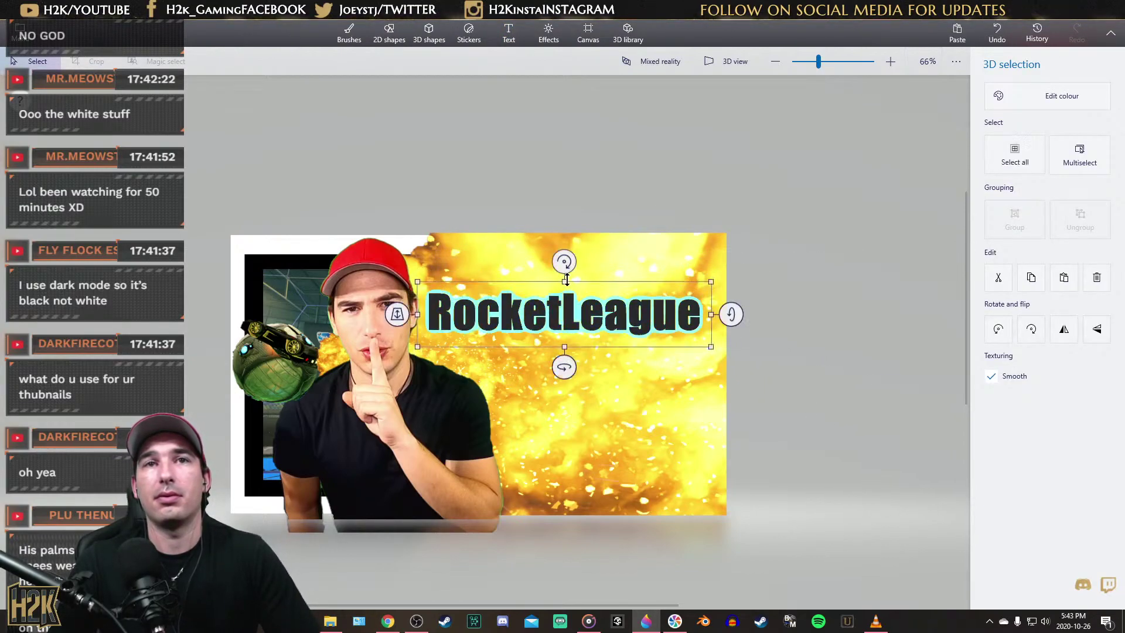
pyautogui.moveTo(561, 282)
pyautogui.mouseDown()
pyautogui.moveTo(568, 261)
pyautogui.moveTo(568, 272)
pyautogui.mouseUp()
pyautogui.moveTo(709, 271); pyautogui.dragTo(727, 266)
pyautogui.moveTo(604, 293); pyautogui.dragTo(580, 264)
pyautogui.moveTo(421, 262); pyautogui.dragTo(411, 256)
pyautogui.moveTo(573, 256); pyautogui.dragTo(574, 247)
pyautogui.moveTo(556, 276); pyautogui.dragTo(557, 267)
pyautogui.moveTo(674, 298); pyautogui.dragTo(670, 298)
pyautogui.click(883, 310)
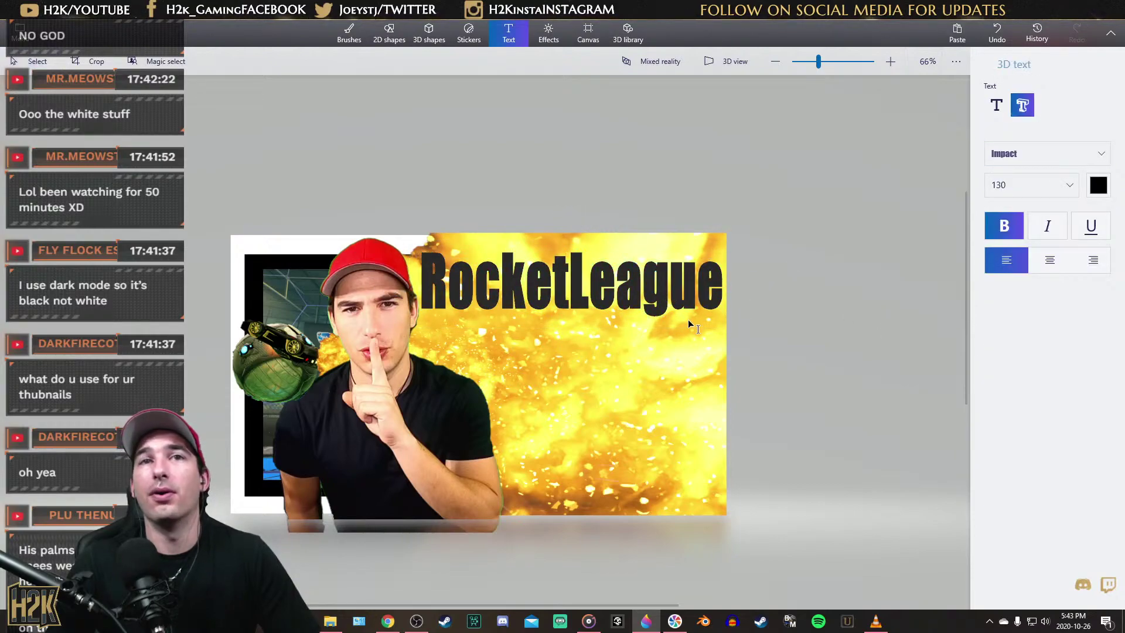
# Type 'SECRETS' as a second 3D text line and place it directly under RocketLeague
pyautogui.click(547, 364)
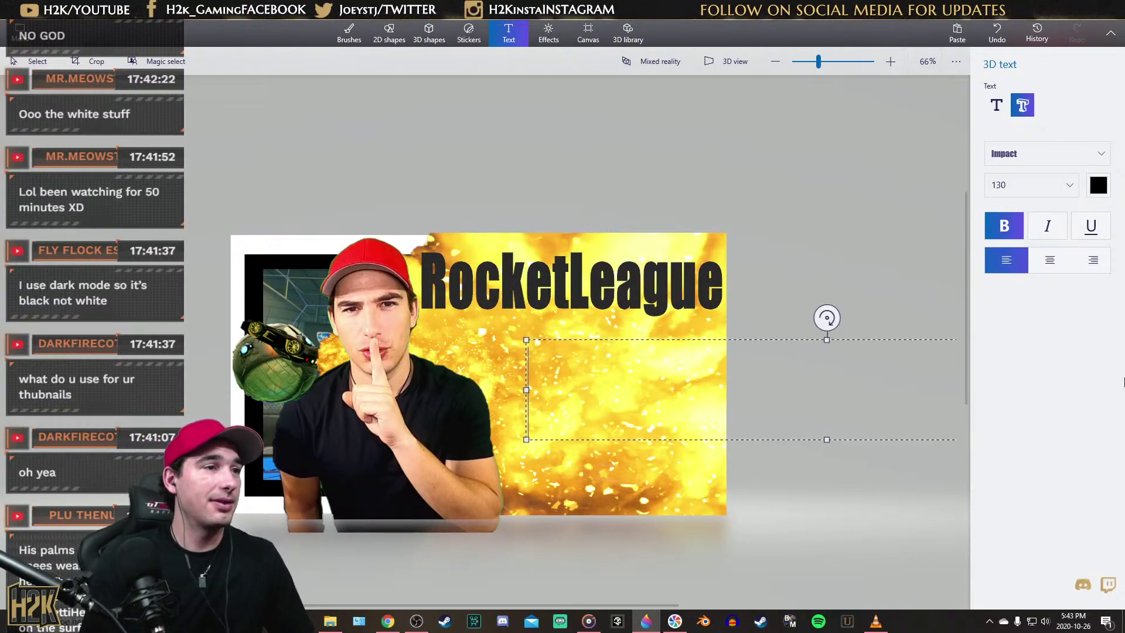
pyautogui.write('S')
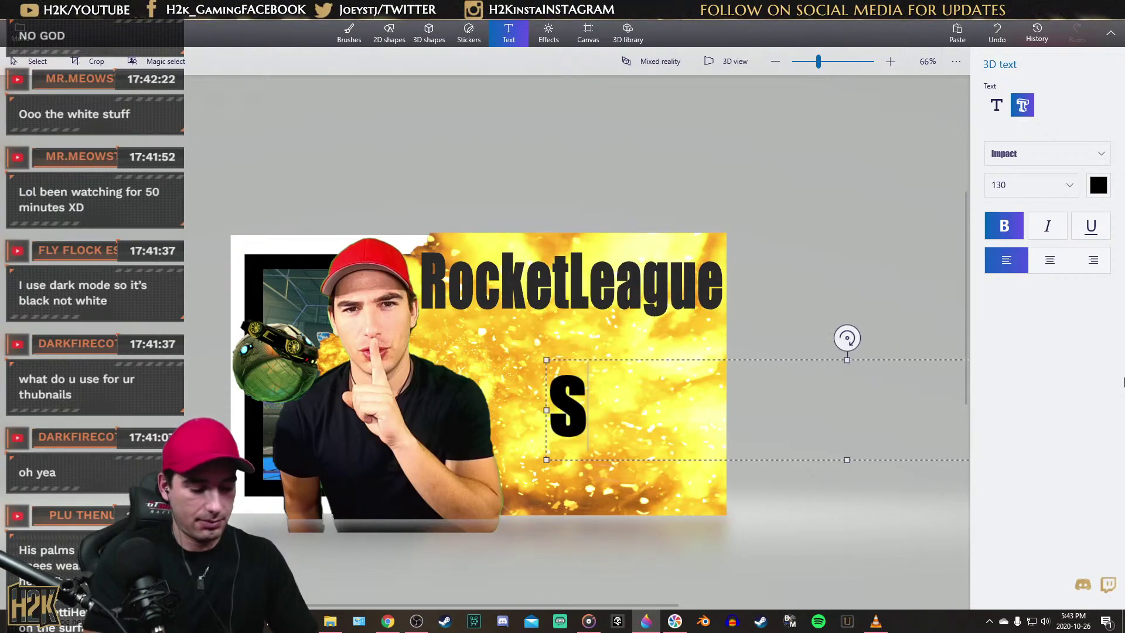
pyautogui.write('ECRETS')
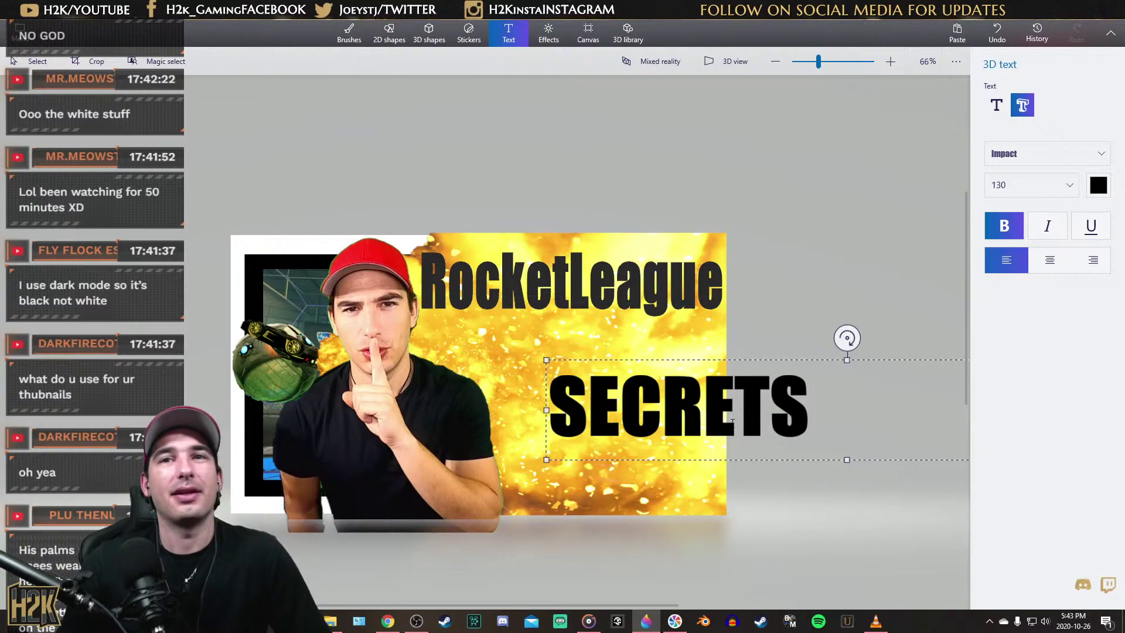
pyautogui.click(818, 506)
pyautogui.moveTo(690, 418); pyautogui.dragTo(604, 365)
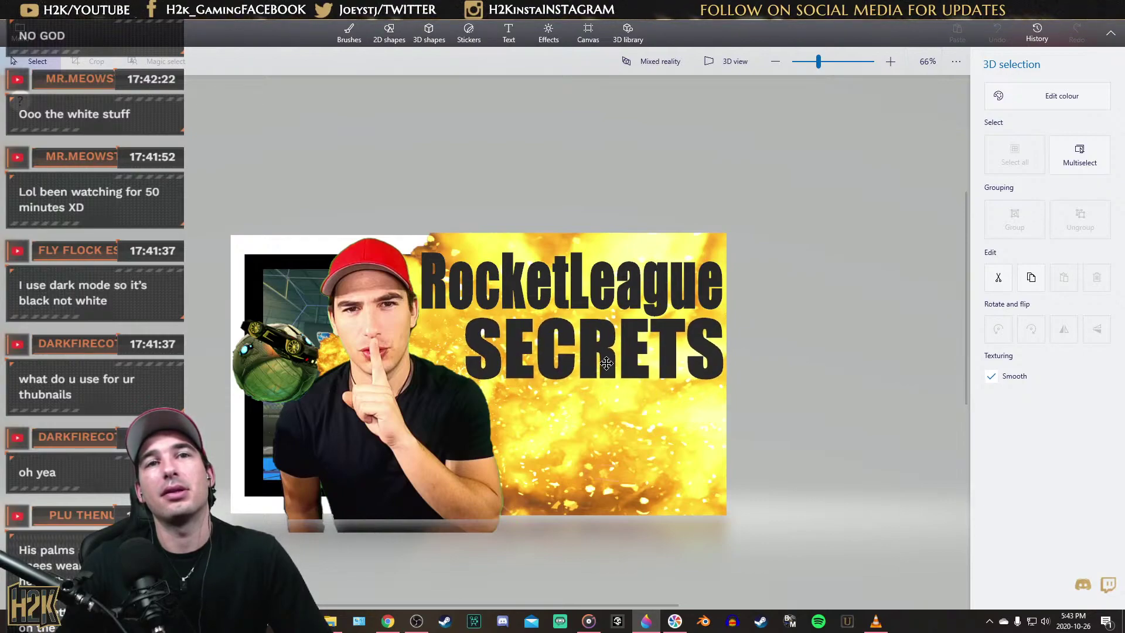
pyautogui.moveTo(607, 364); pyautogui.dragTo(606, 364)
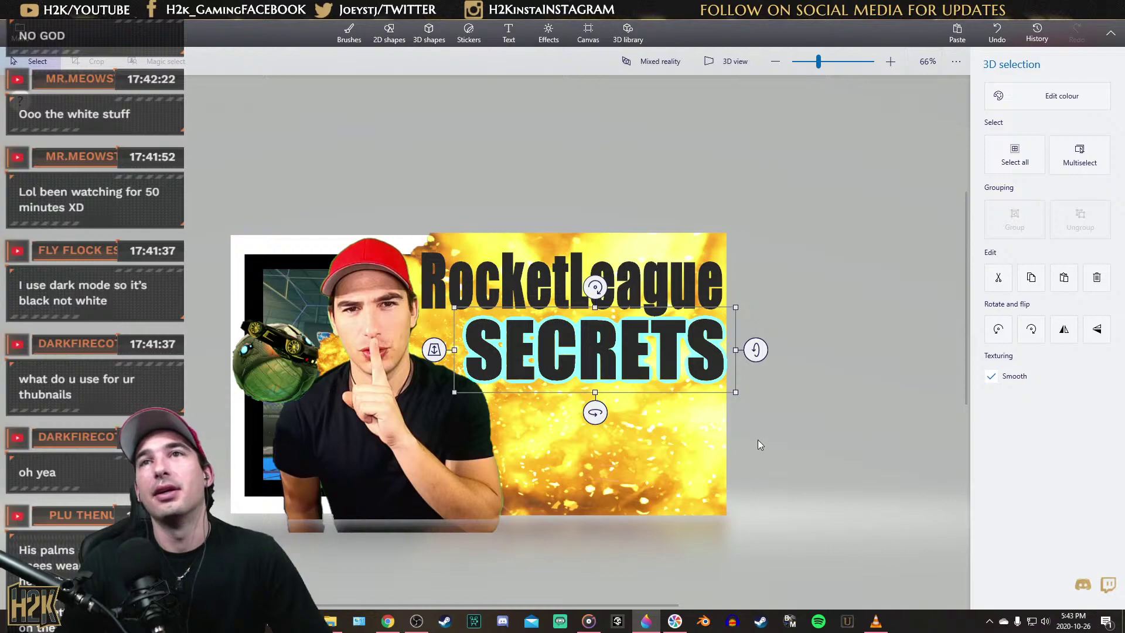
pyautogui.click(805, 445)
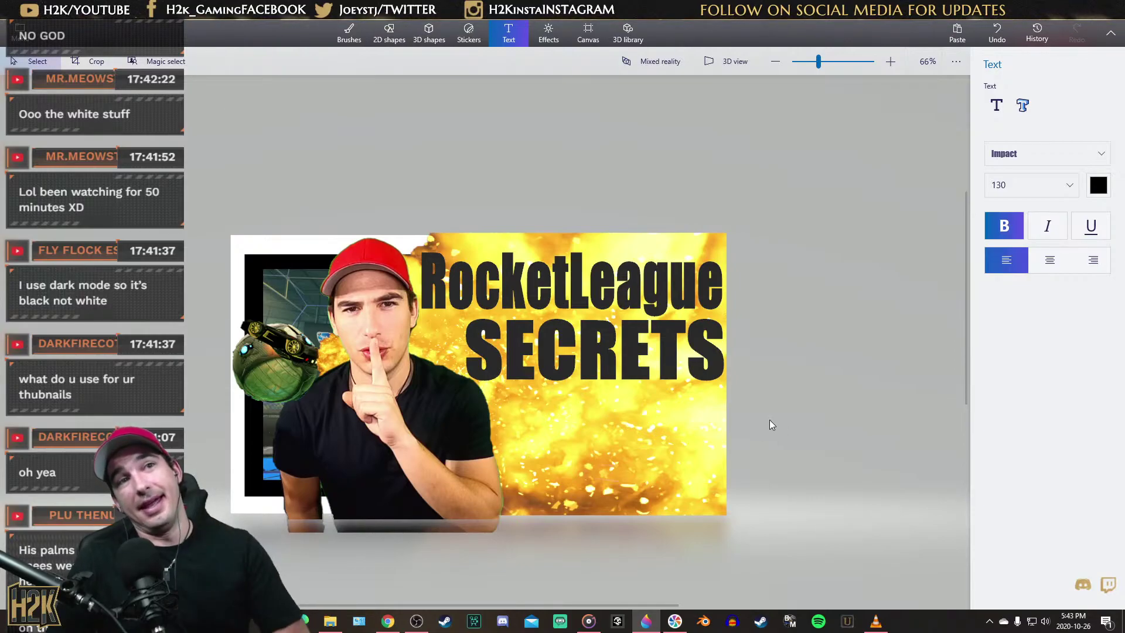
# Insert the H2K logo picture from disk onto the canvas
pyautogui.click(20, 33)
pyautogui.click(71, 125)
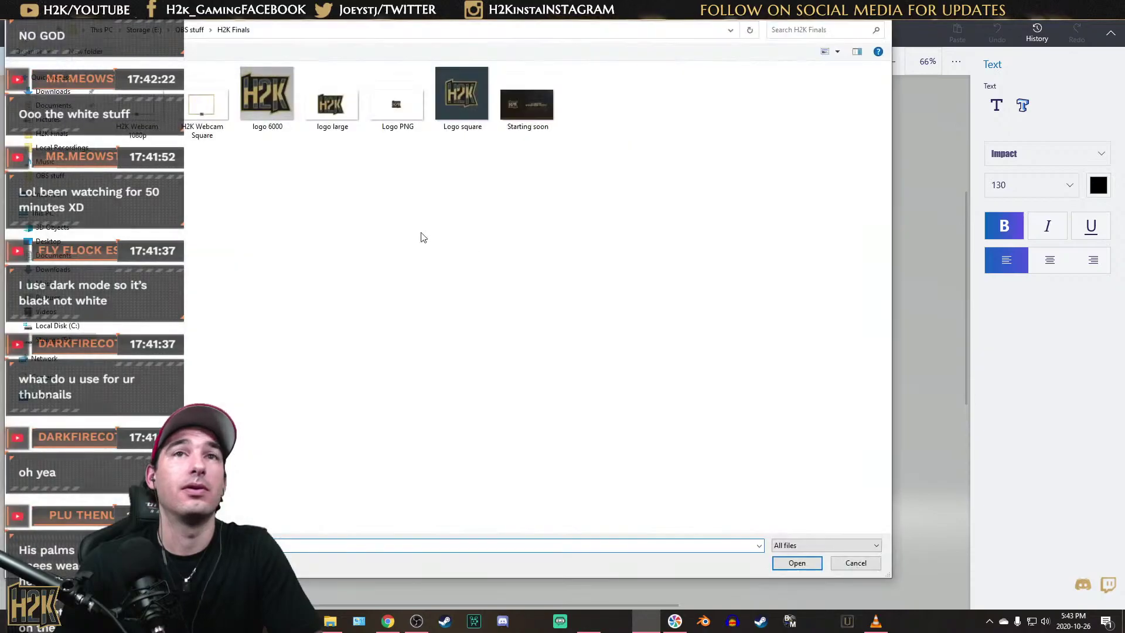
pyautogui.click(797, 563)
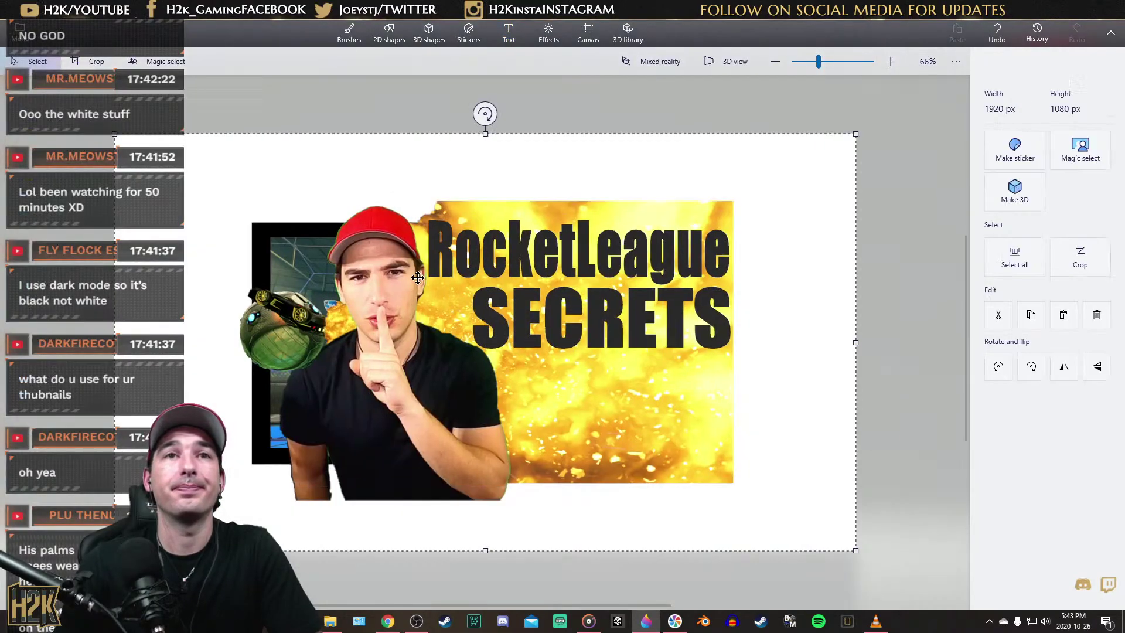
# Magic-select the H2K logo, tightening the selection box to its edges
pyautogui.click(166, 61)
pyautogui.moveTo(118, 343); pyautogui.dragTo(413, 342)
pyautogui.moveTo(634, 551); pyautogui.dragTo(615, 415)
pyautogui.moveTo(855, 272); pyautogui.dragTo(566, 293)
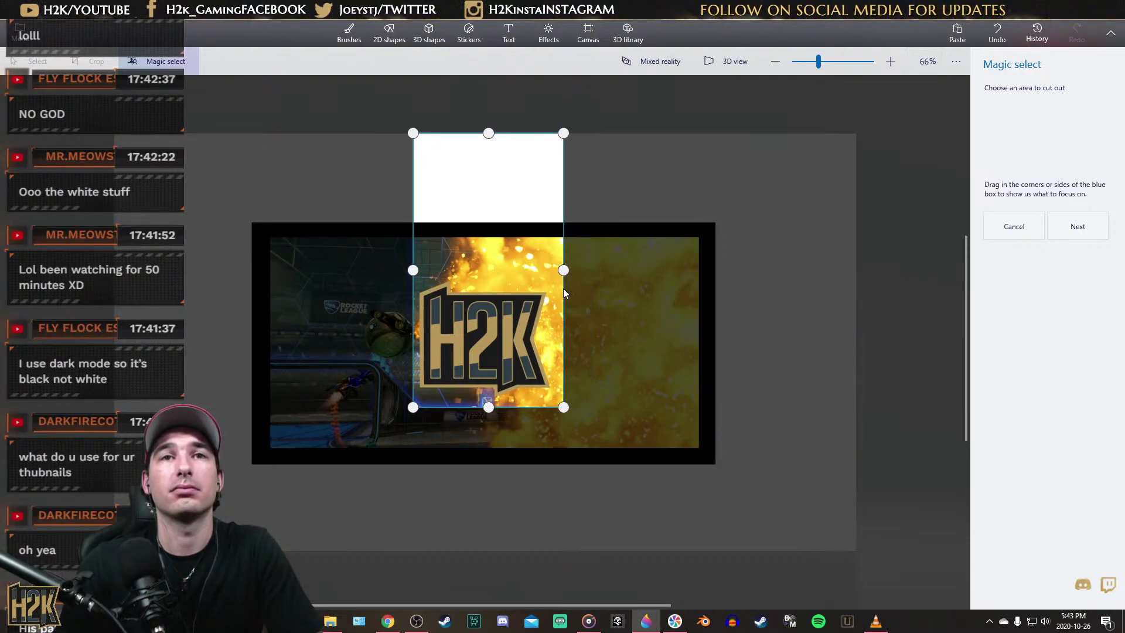
pyautogui.moveTo(491, 130); pyautogui.dragTo(488, 270)
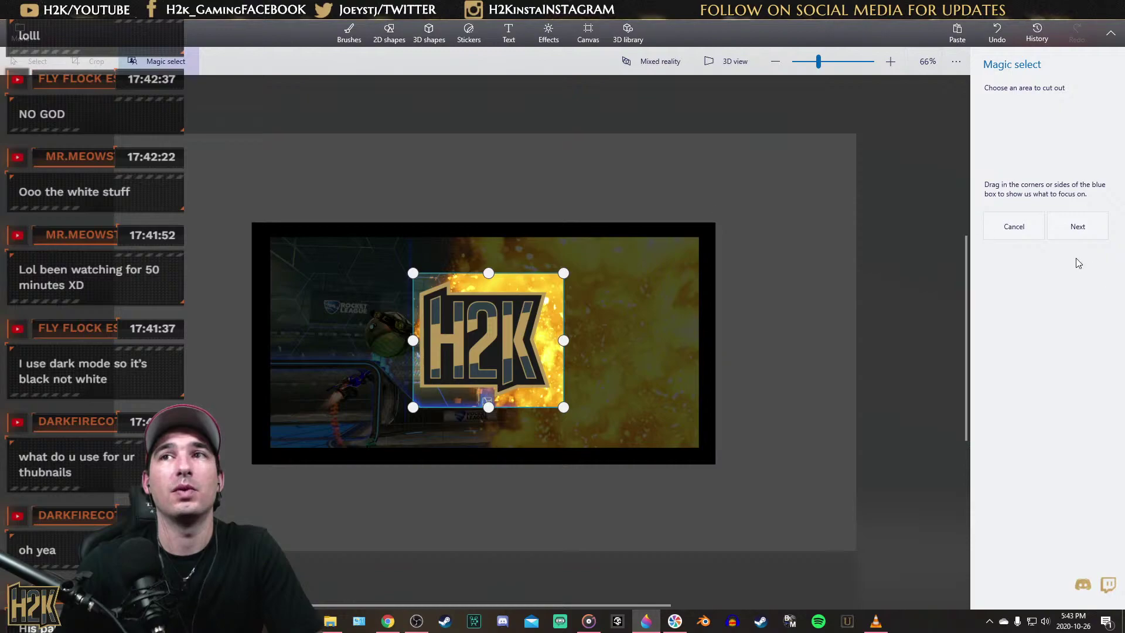
pyautogui.click(1077, 226)
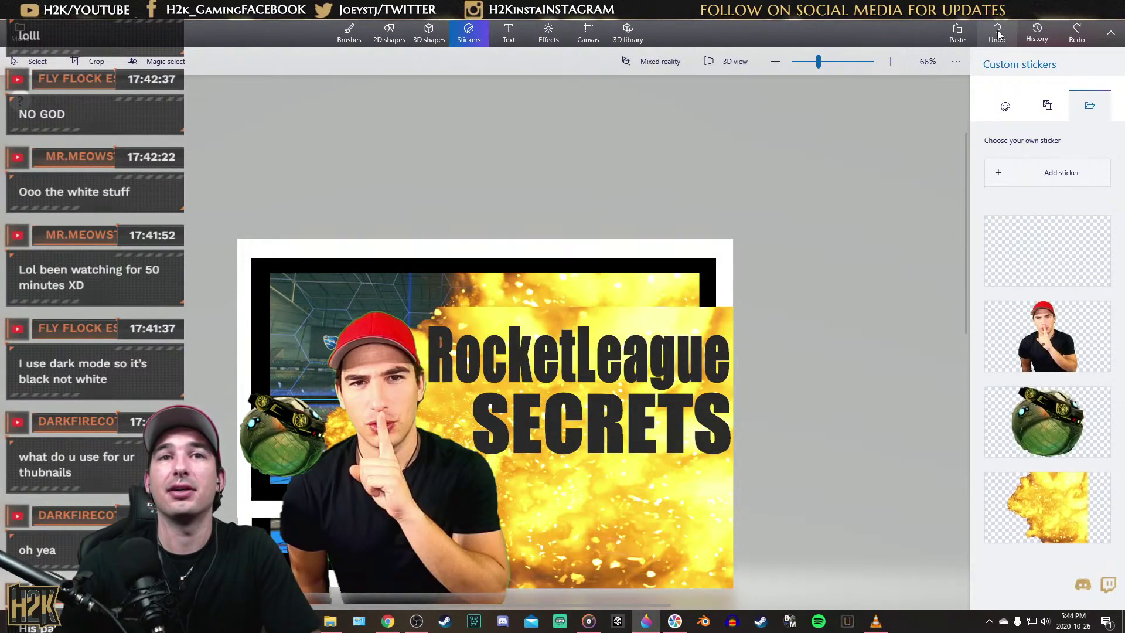
# Add the cut-out logo as a sticker, shrink it and place it top-left
pyautogui.click(998, 32)
pyautogui.moveTo(830, 445); pyautogui.dragTo(817, 359)
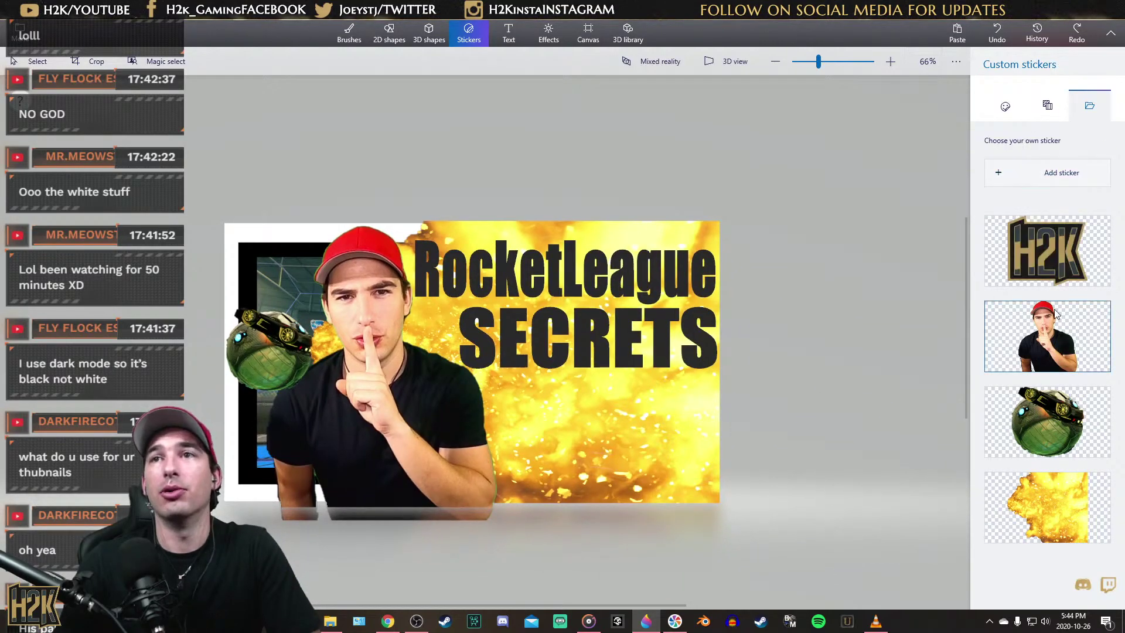
pyautogui.click(1047, 252)
pyautogui.moveTo(511, 344); pyautogui.dragTo(316, 277)
pyautogui.moveTo(229, 221); pyautogui.dragTo(269, 256)
pyautogui.moveTo(300, 291); pyautogui.dragTo(255, 258)
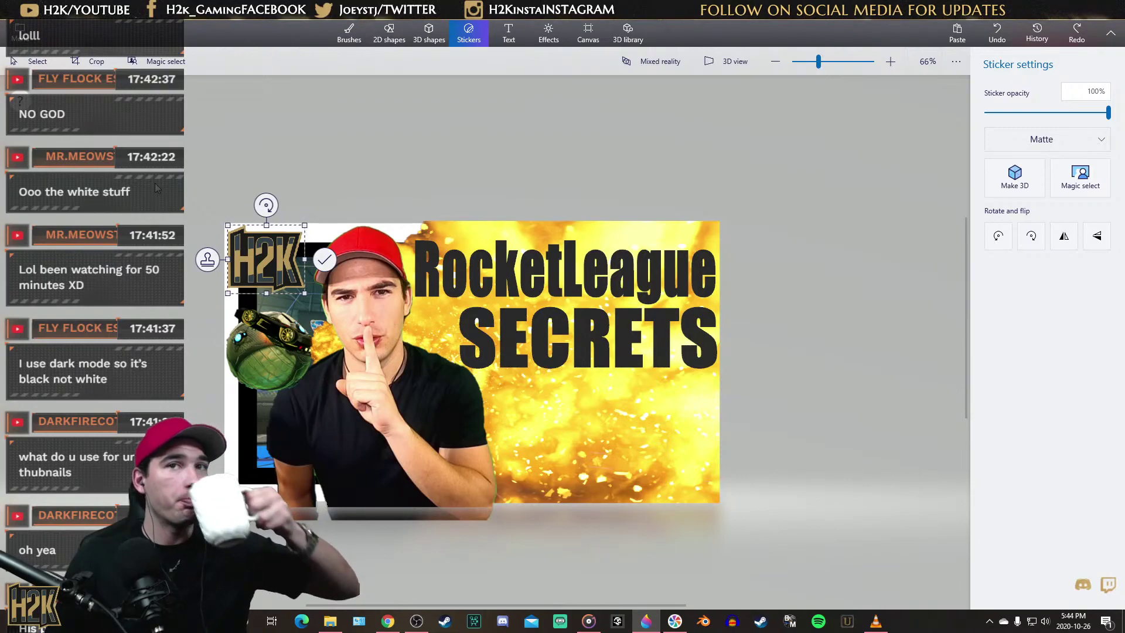
pyautogui.click(157, 166)
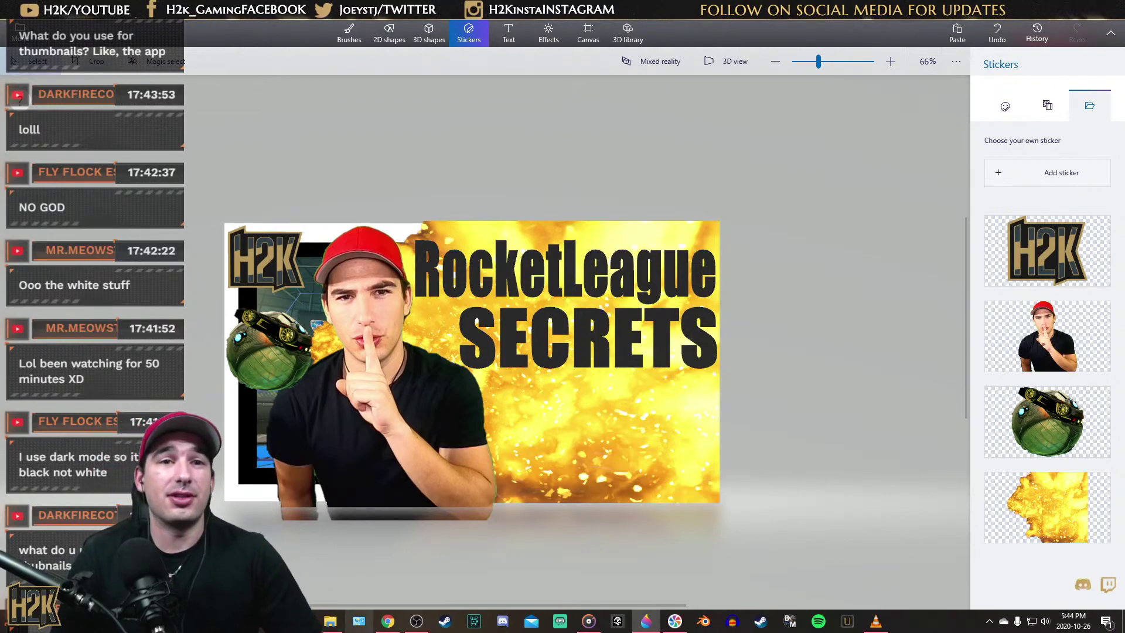
pyautogui.click(387, 621)
pyautogui.hotkey('ctrl', 't')
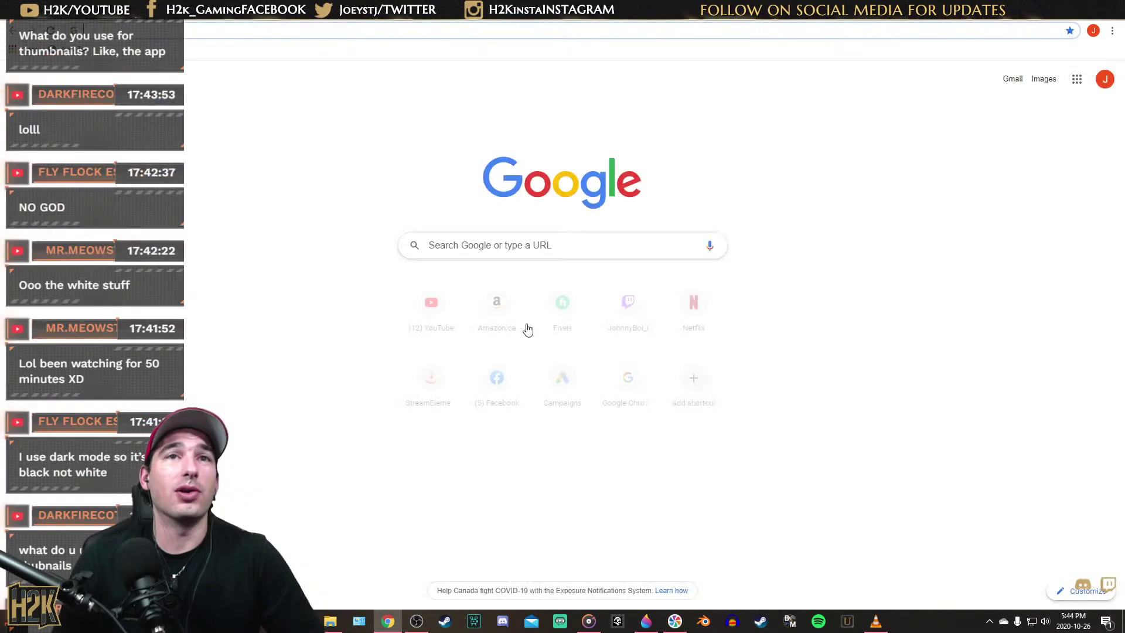
# Search Google Images for 'rocket league supersonic legend'
pyautogui.click(479, 243)
pyautogui.write('rocket leagu')
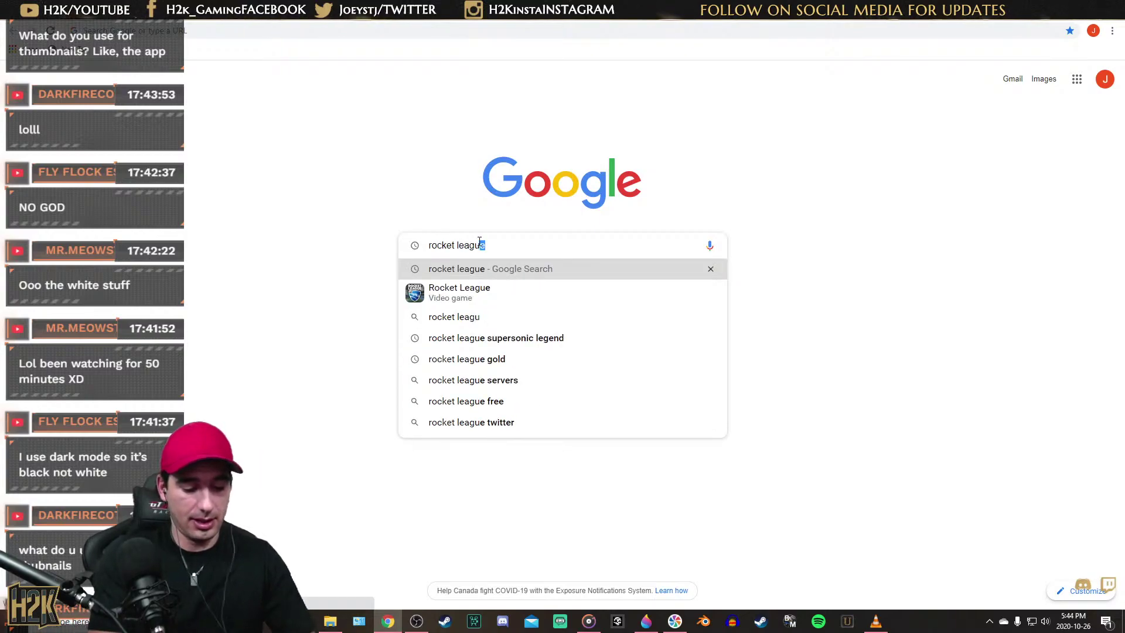
pyautogui.write('e su')
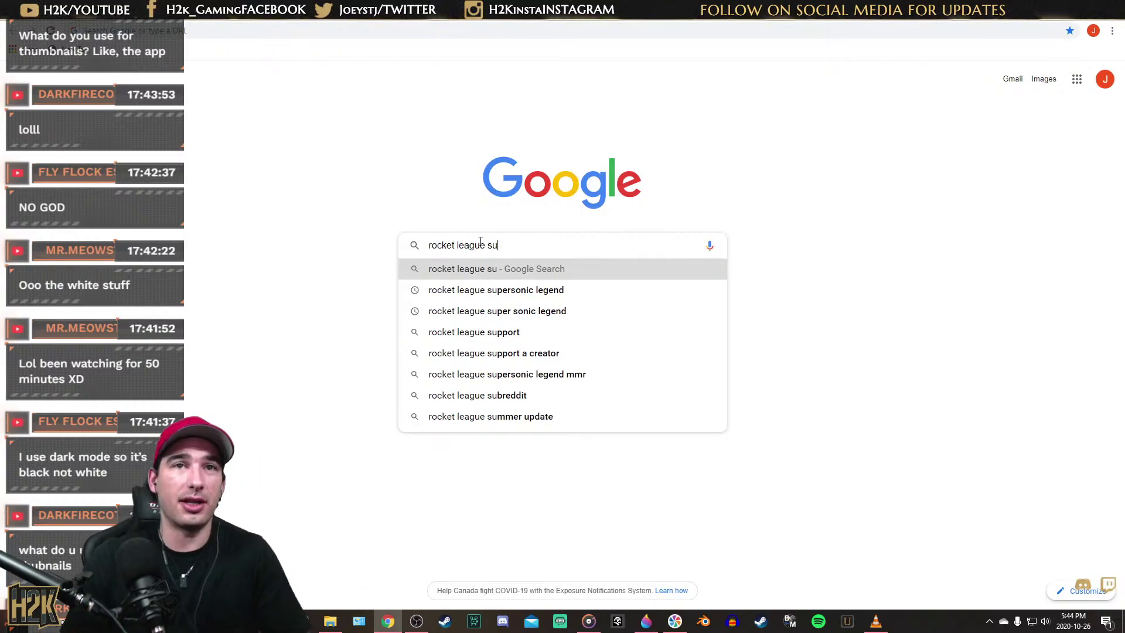
pyautogui.press('Down')
pyautogui.press('Return')
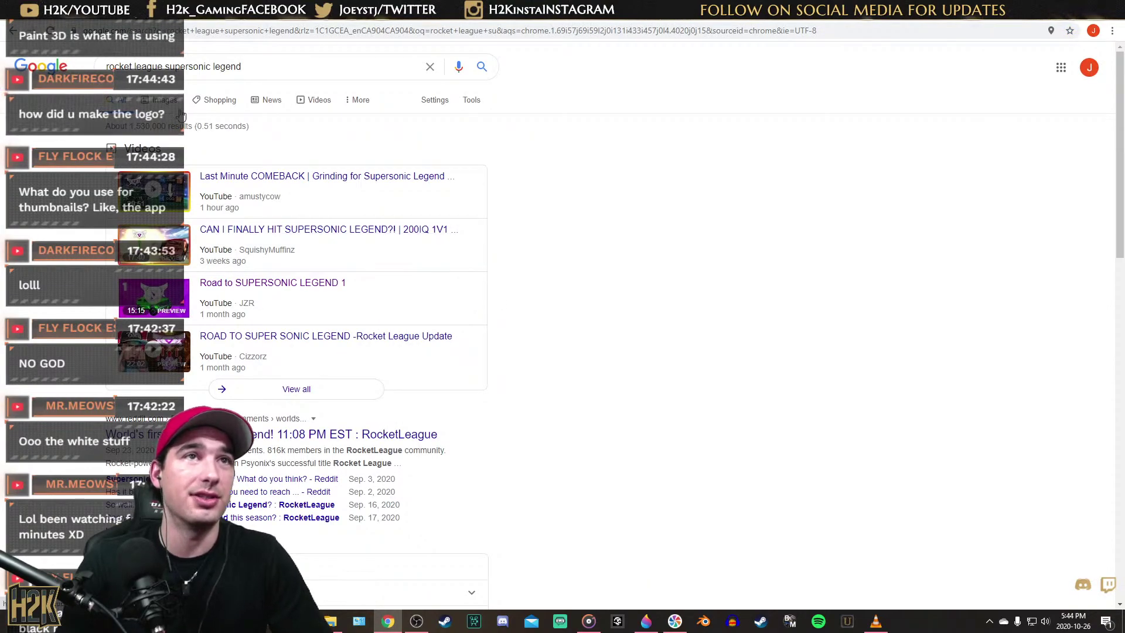
pyautogui.click(166, 101)
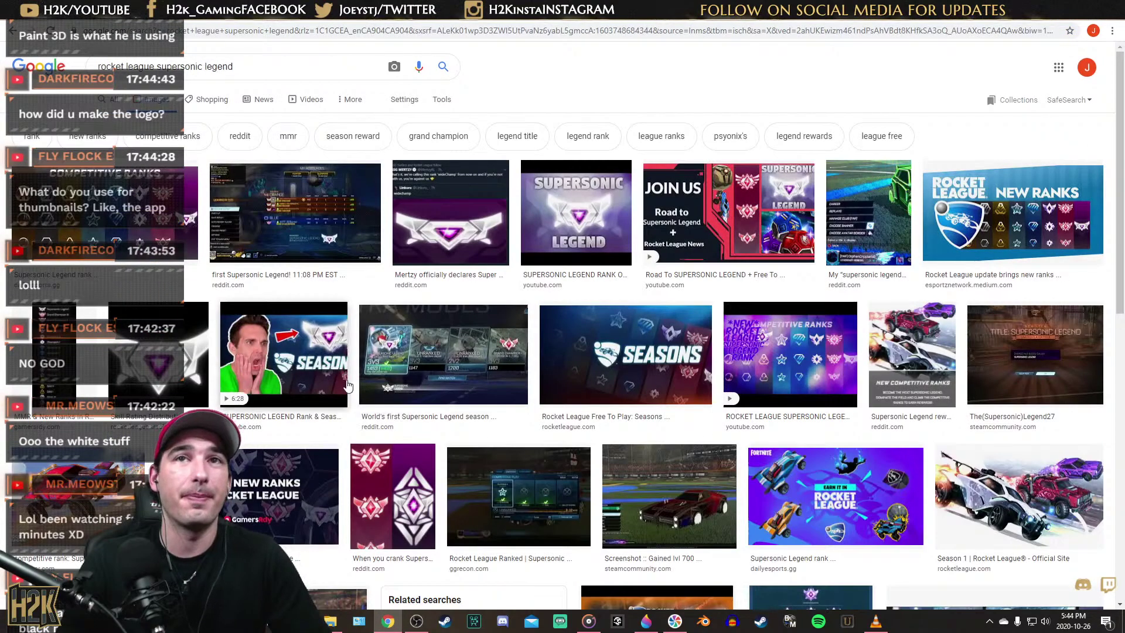
# Preview the Supersonic Legend rank icon and browse through the image results
pyautogui.click(170, 352)
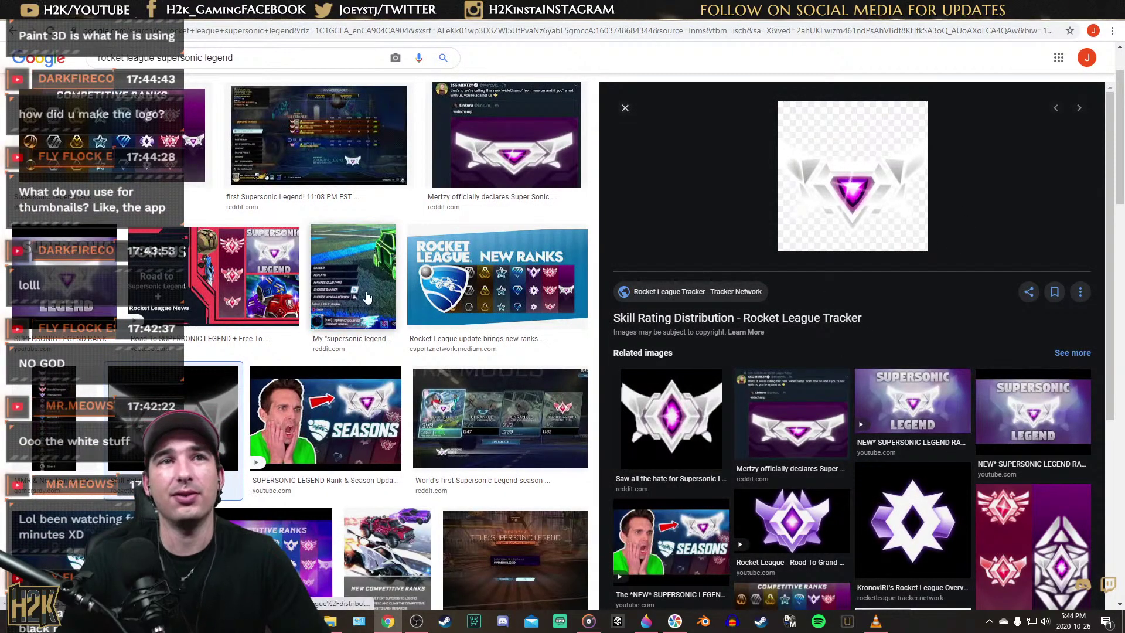
pyautogui.scroll(1, 364, 319)
pyautogui.scroll(-8, 351, 304)
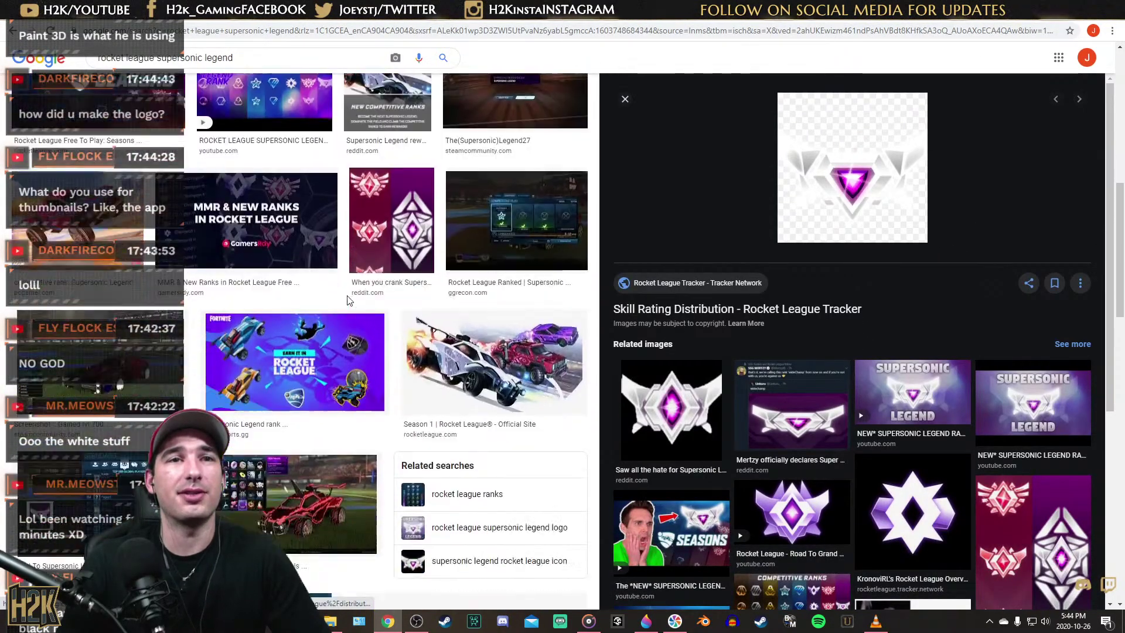
pyautogui.scroll(-10, 336, 293)
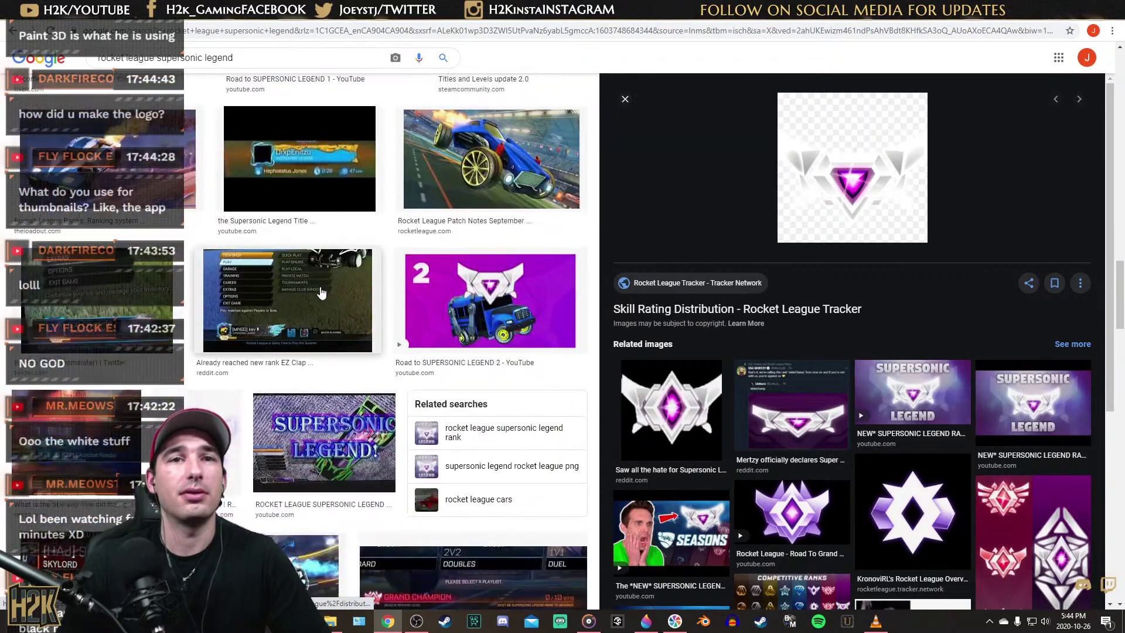
pyautogui.scroll(-6, 321, 292)
pyautogui.scroll(7, 293, 285)
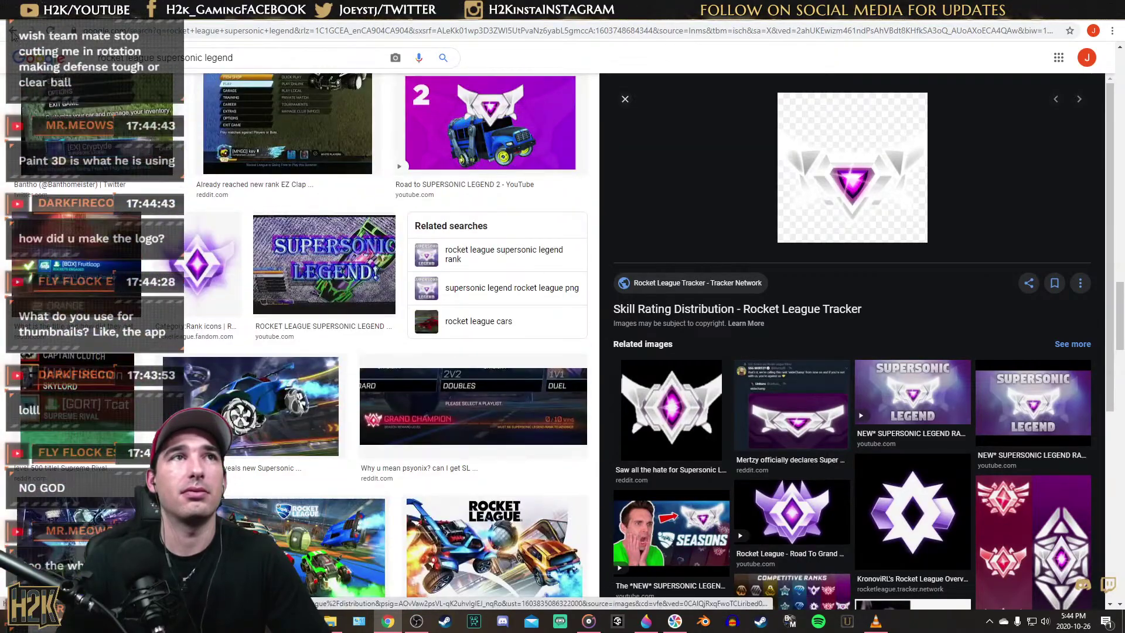
pyautogui.press('Escape')
pyautogui.scroll(10, 193, 215)
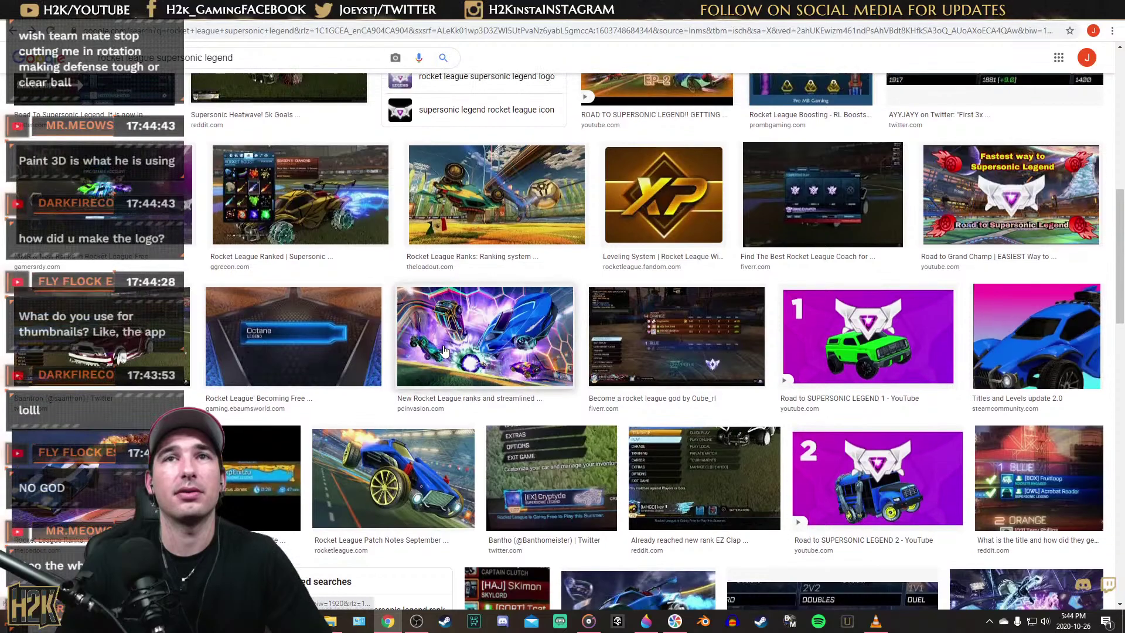
pyautogui.scroll(3, 414, 382)
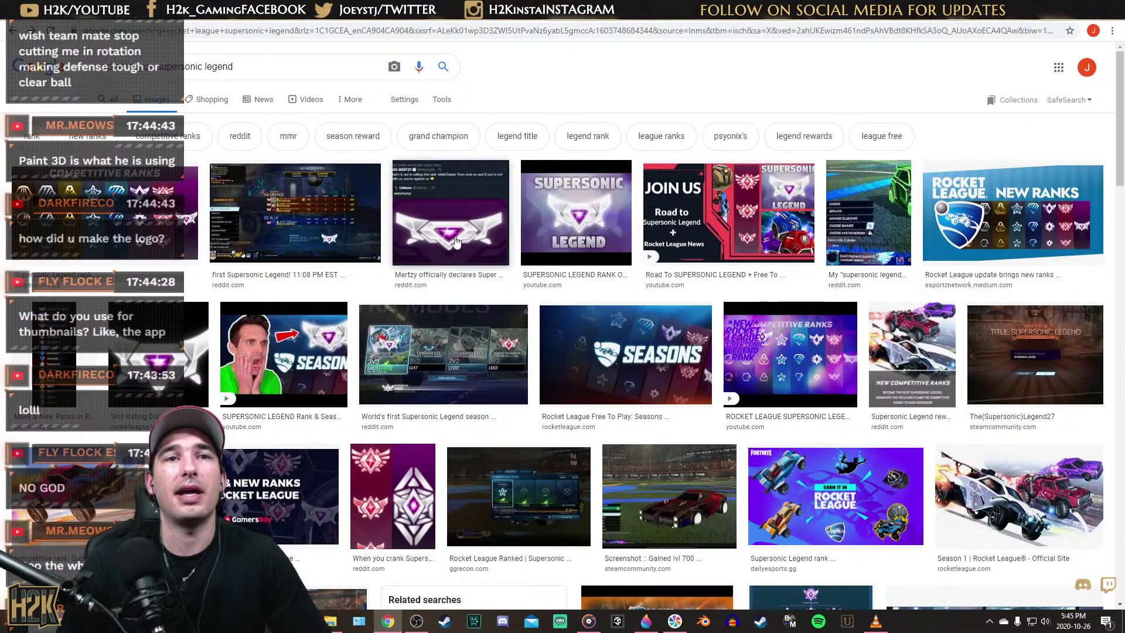
pyautogui.scroll(-4, 725, 453)
pyautogui.scroll(-5, 726, 452)
pyautogui.scroll(-8, 337, 342)
pyautogui.scroll(-7, 337, 342)
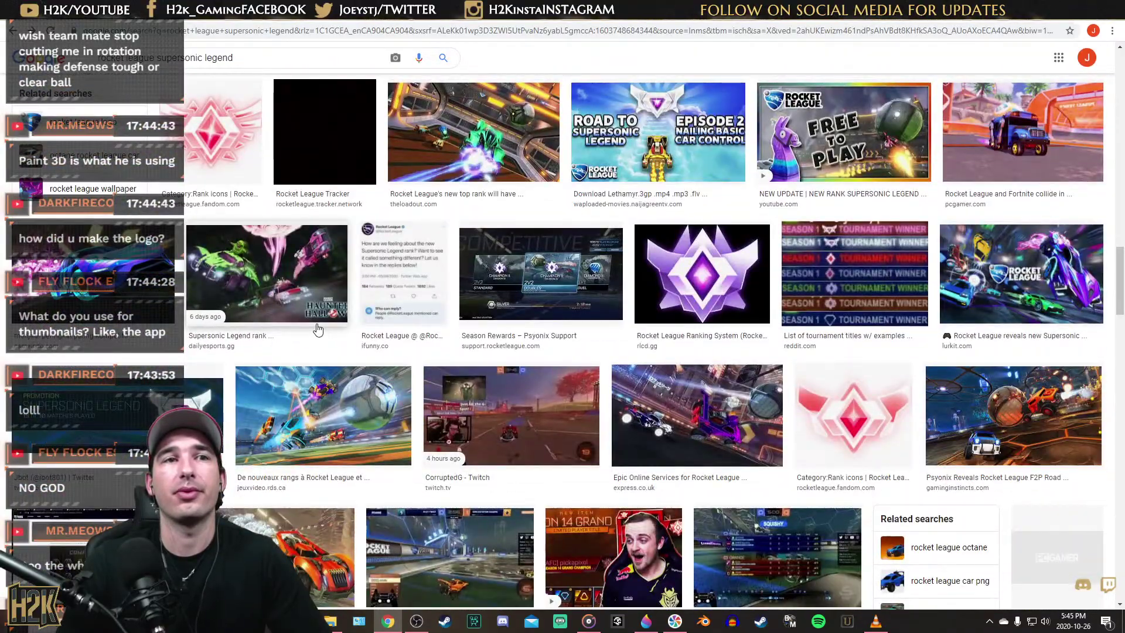
pyautogui.scroll(-6, 318, 329)
pyautogui.scroll(6, 100, 412)
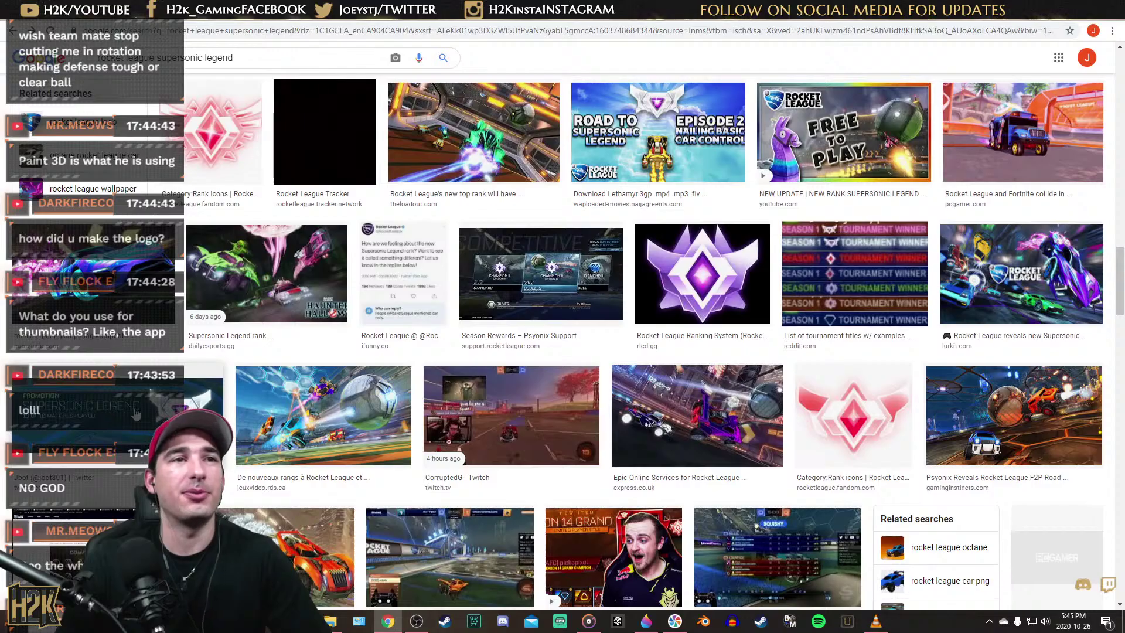
pyautogui.scroll(-15, 375, 352)
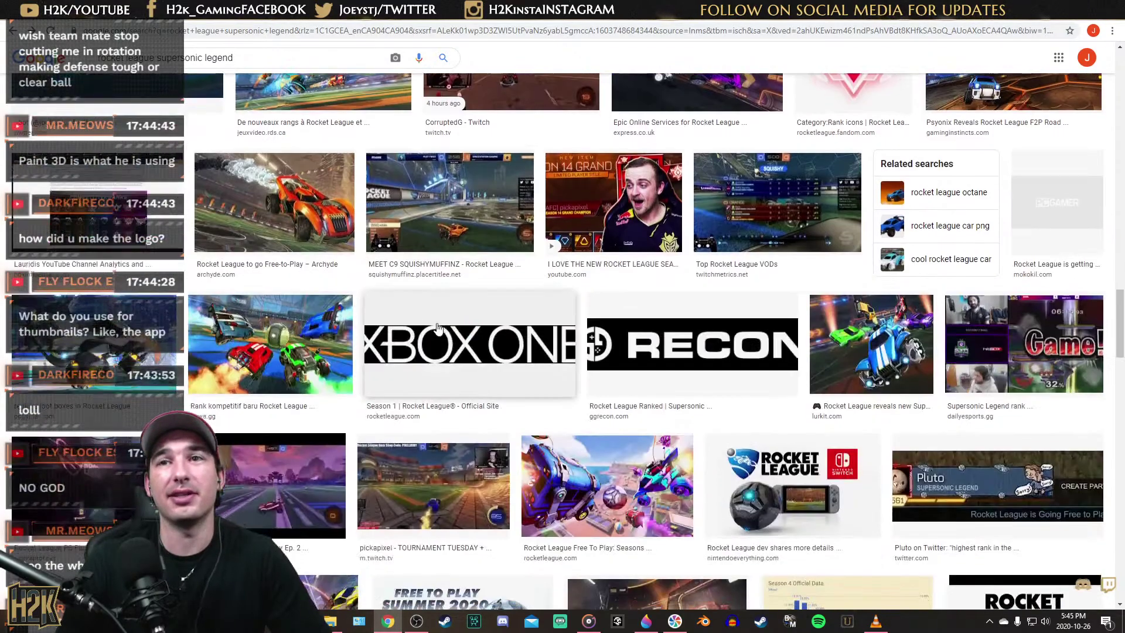
pyautogui.scroll(-9, 375, 352)
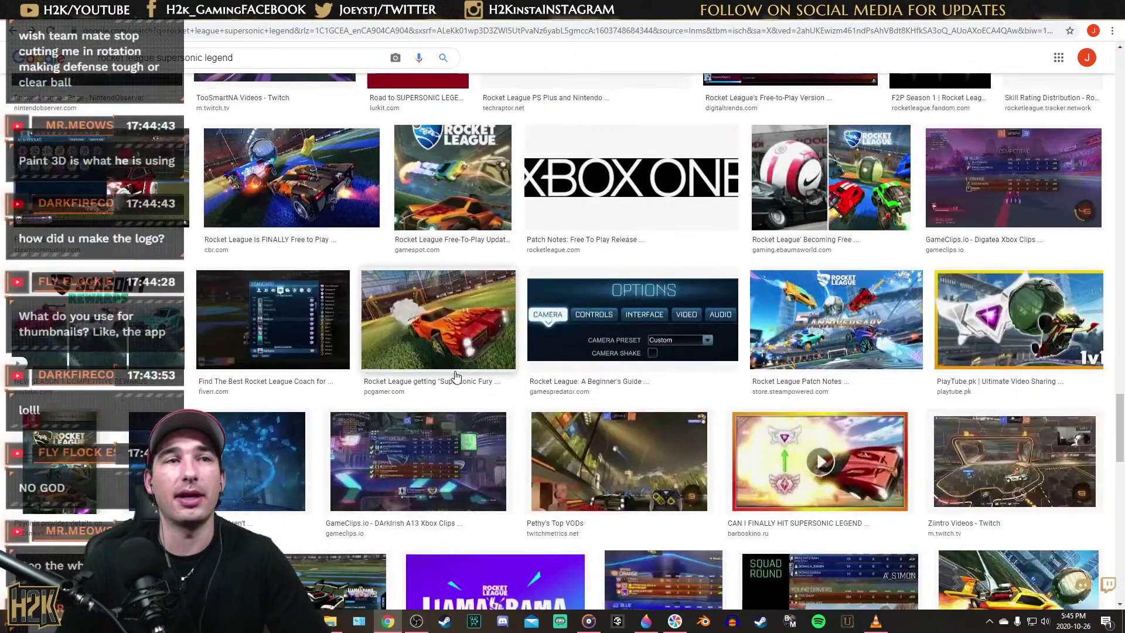
pyautogui.scroll(15, 469, 367)
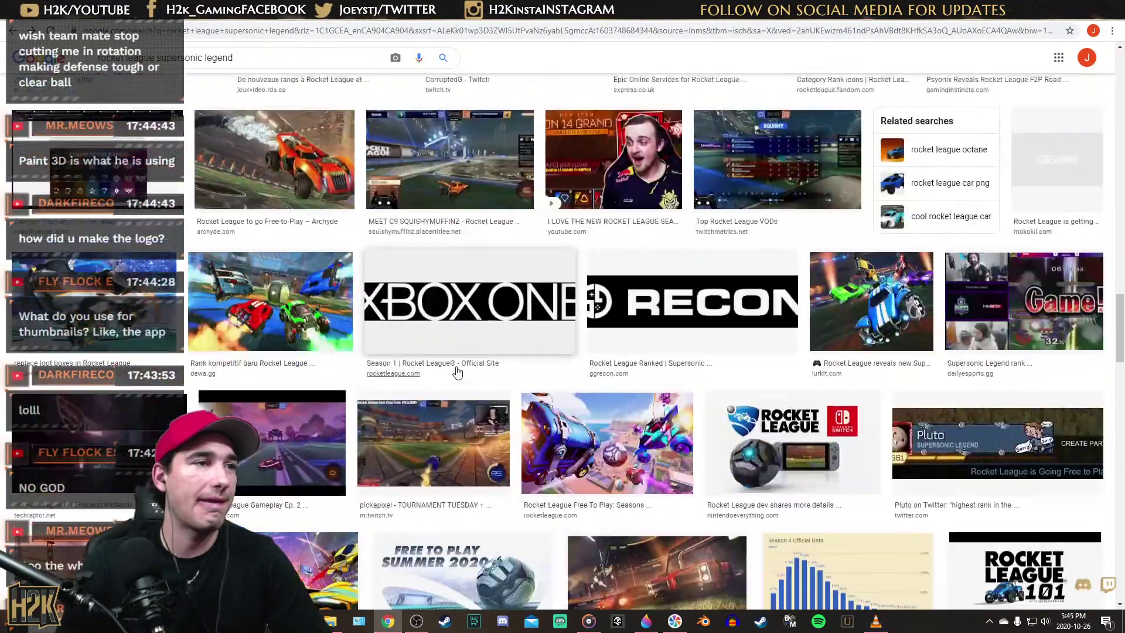
pyautogui.scroll(7, 441, 402)
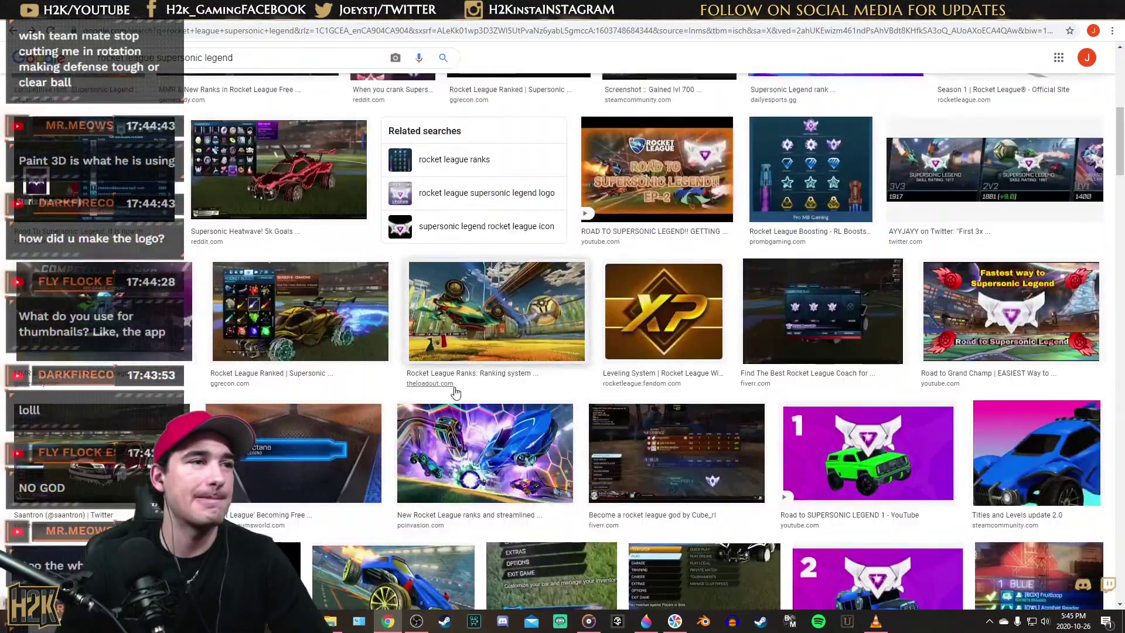
pyautogui.scroll(7, 454, 394)
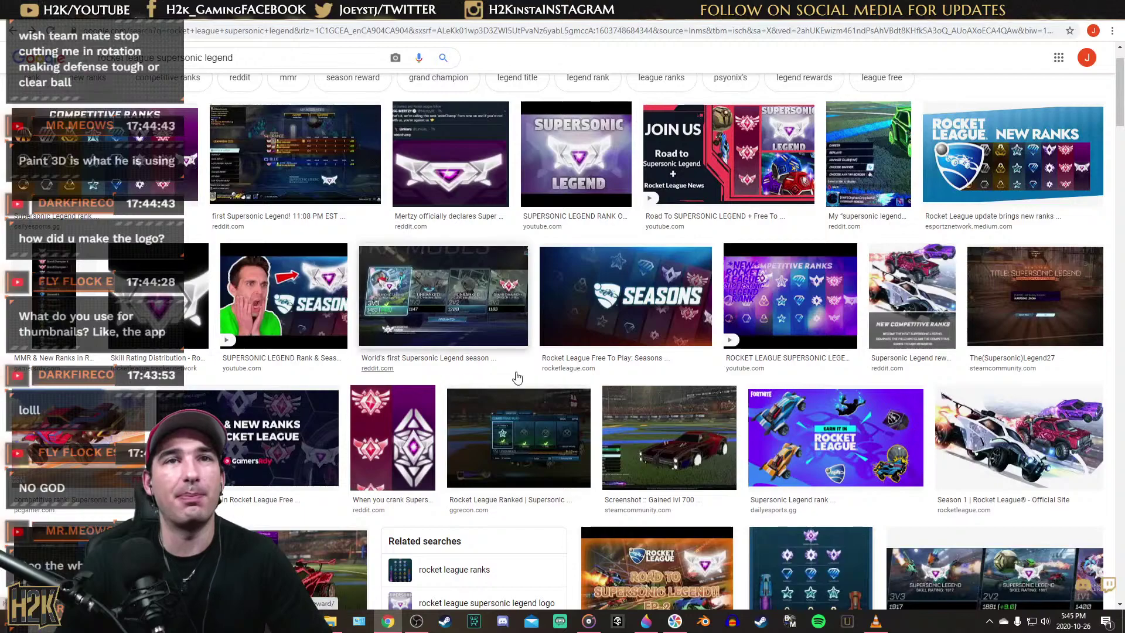
# Reopen the Supersonic Legend rank icon and copy the image
pyautogui.click(172, 314)
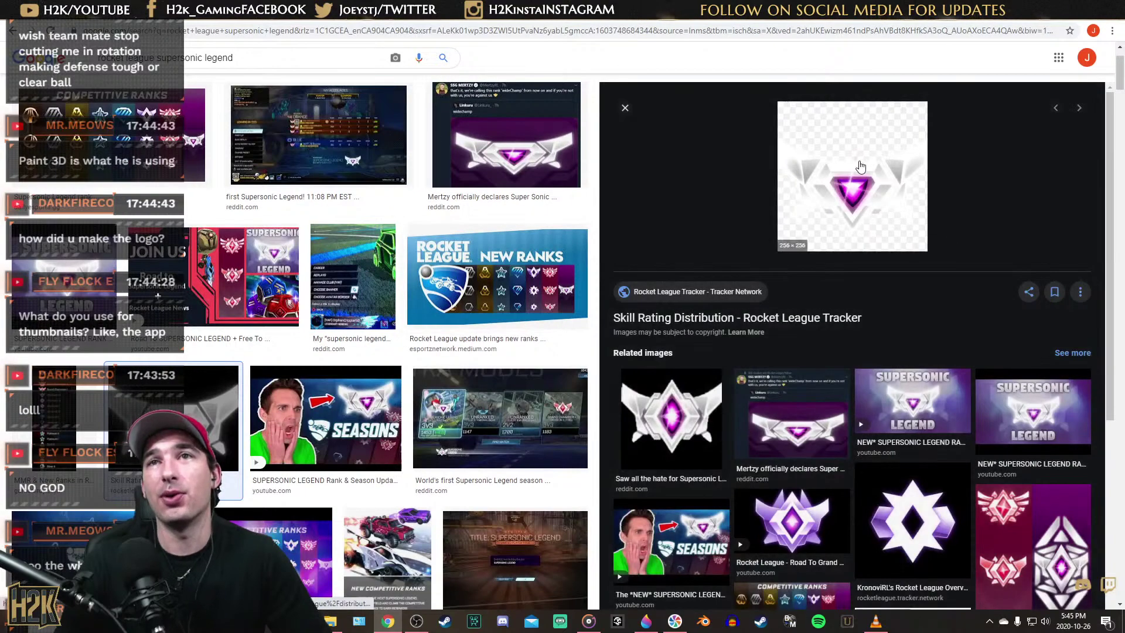
pyautogui.rightClick(865, 201)
pyautogui.click(923, 325)
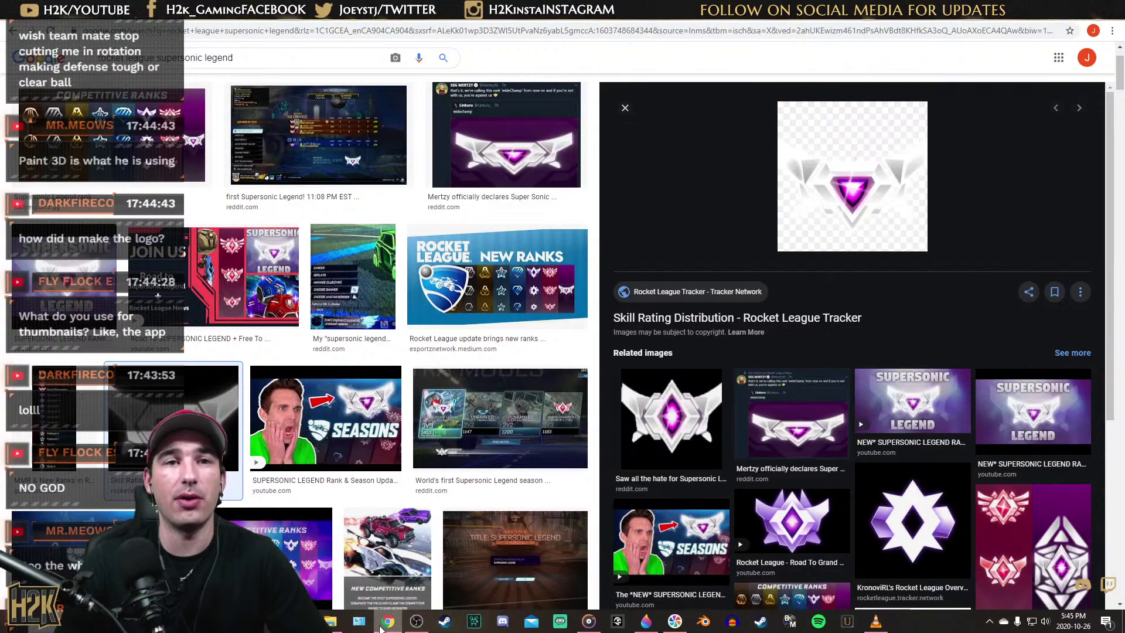
# Paste the copied rank icon into the Paint 3D thumbnail below SECRETS
pyautogui.click(647, 621)
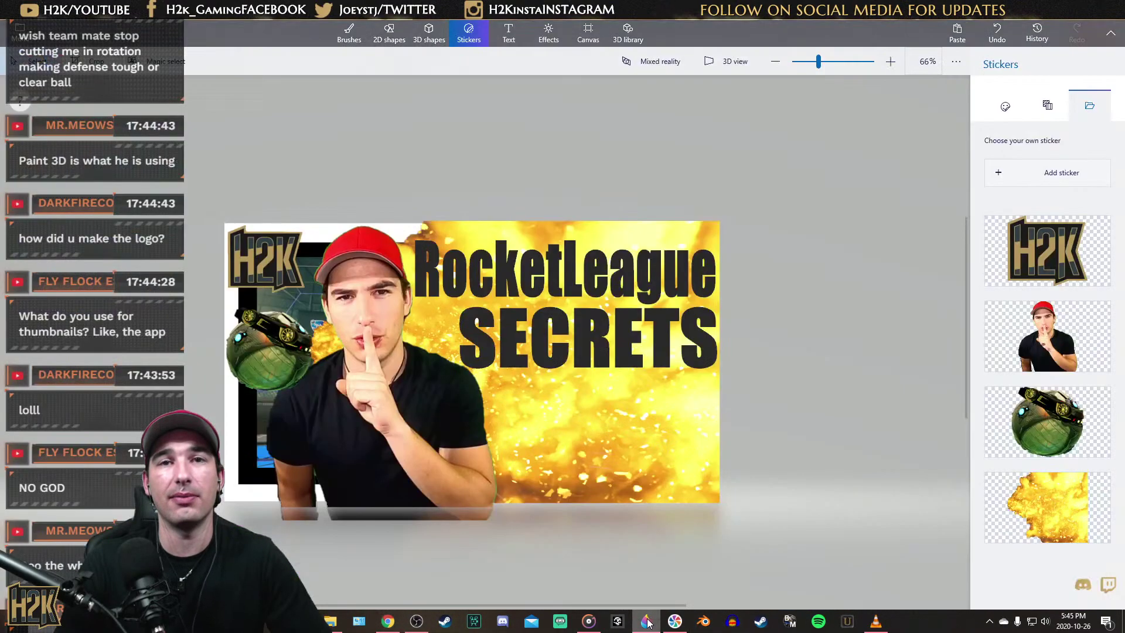
pyautogui.rightClick(564, 387)
pyautogui.click(601, 469)
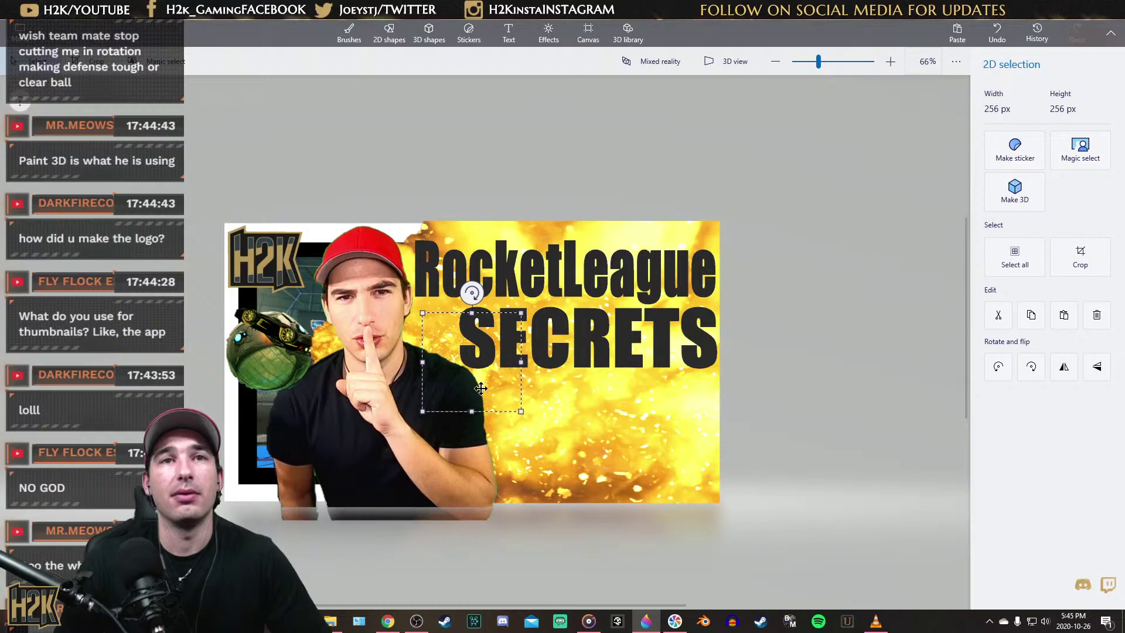
pyautogui.moveTo(479, 389); pyautogui.dragTo(580, 431)
# Magic-select the rank icon, pulling the box's top and bottom edges in tight
pyautogui.click(159, 61)
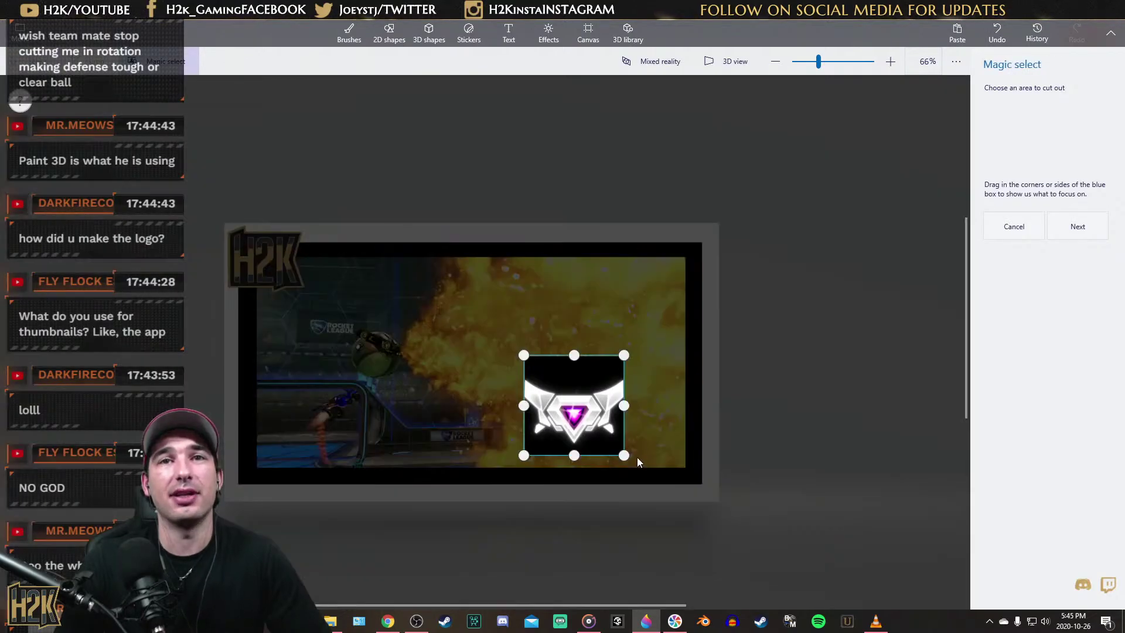
pyautogui.scroll(5, 605, 450)
pyautogui.moveTo(507, 166); pyautogui.dragTo(510, 224)
pyautogui.moveTo(509, 467); pyautogui.dragTo(509, 451)
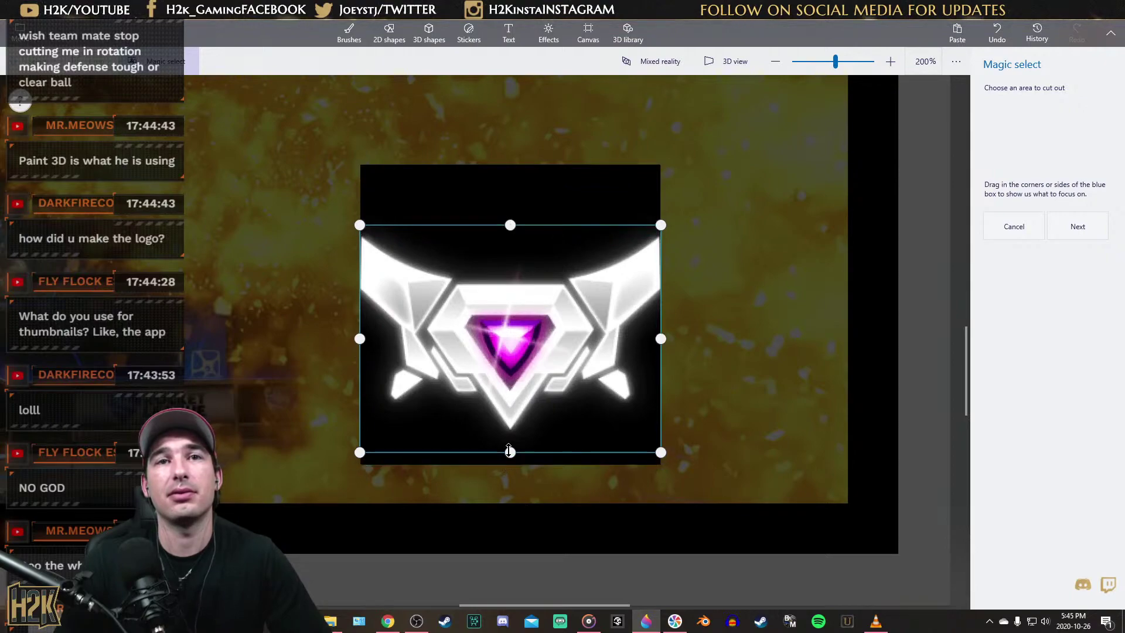
pyautogui.click(1072, 229)
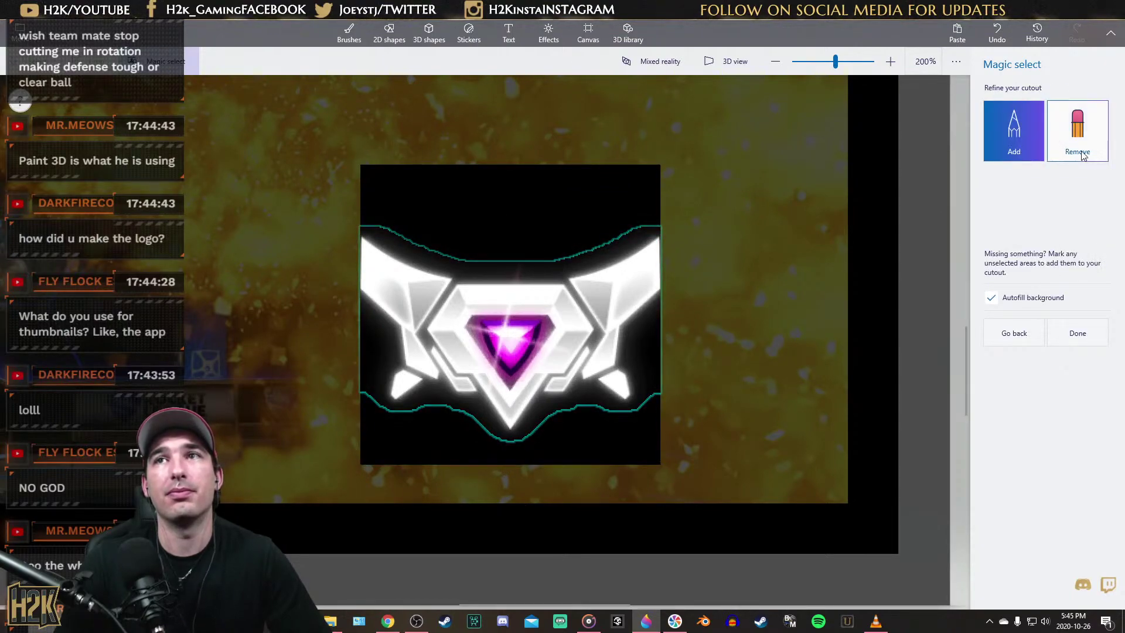
# Remove the black background above, below and around both wings
pyautogui.click(1078, 130)
pyautogui.click(544, 275)
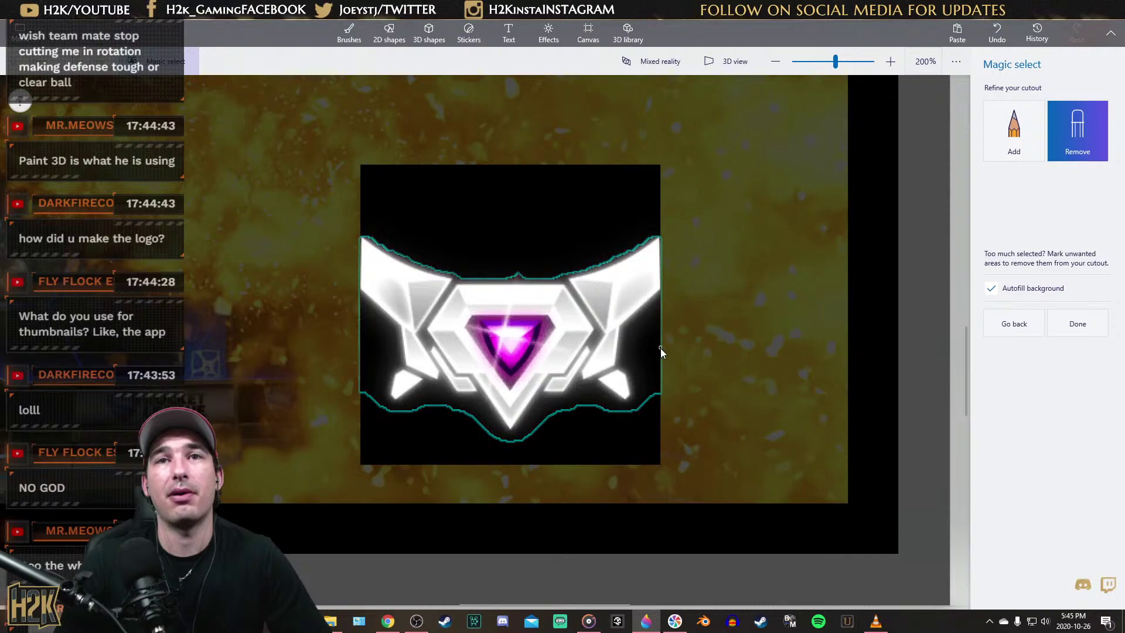
pyautogui.moveTo(624, 352); pyautogui.dragTo(616, 357)
pyautogui.click(580, 390)
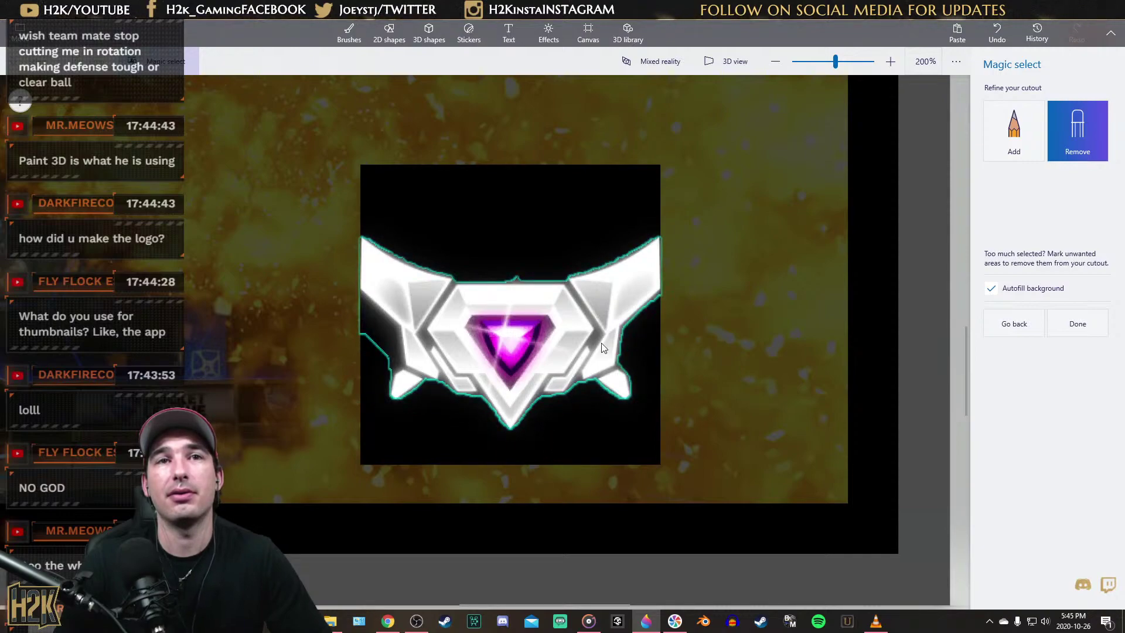
pyautogui.click(440, 387)
pyautogui.click(390, 341)
pyautogui.scroll(3, 520, 281)
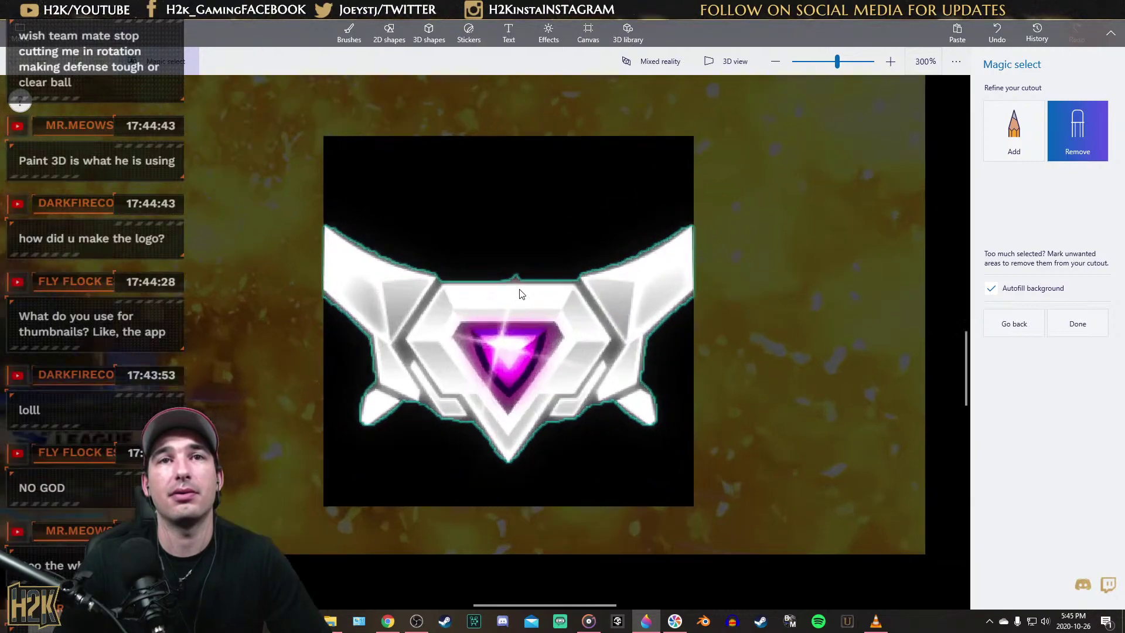
pyautogui.click(360, 486)
pyautogui.click(257, 387)
pyautogui.moveTo(228, 352); pyautogui.dragTo(226, 338)
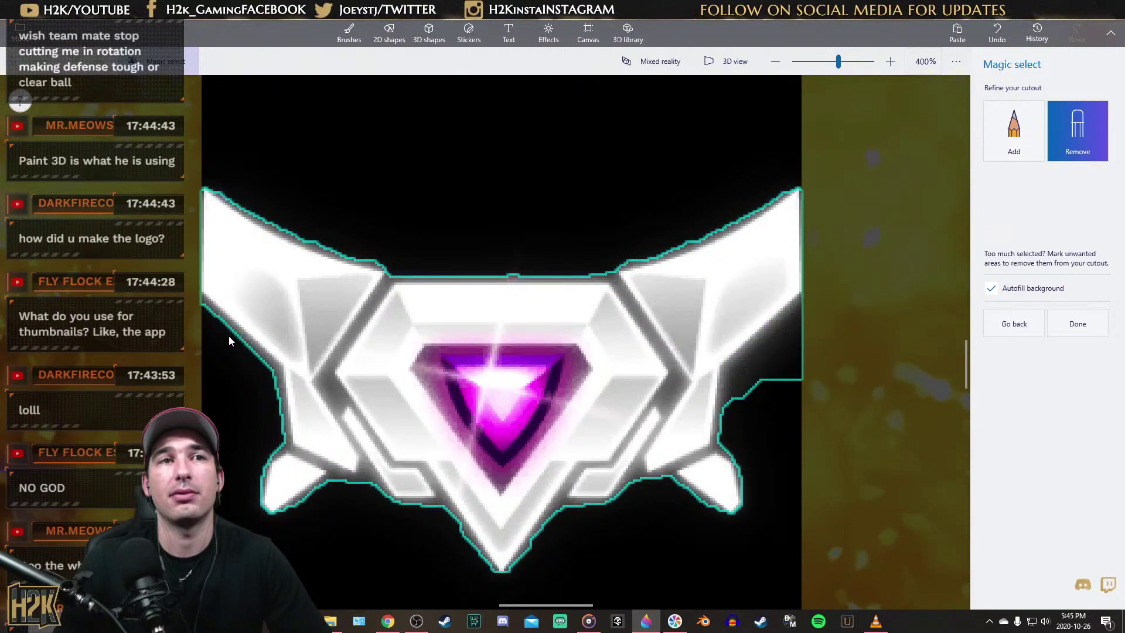
pyautogui.moveTo(772, 382); pyautogui.dragTo(744, 359)
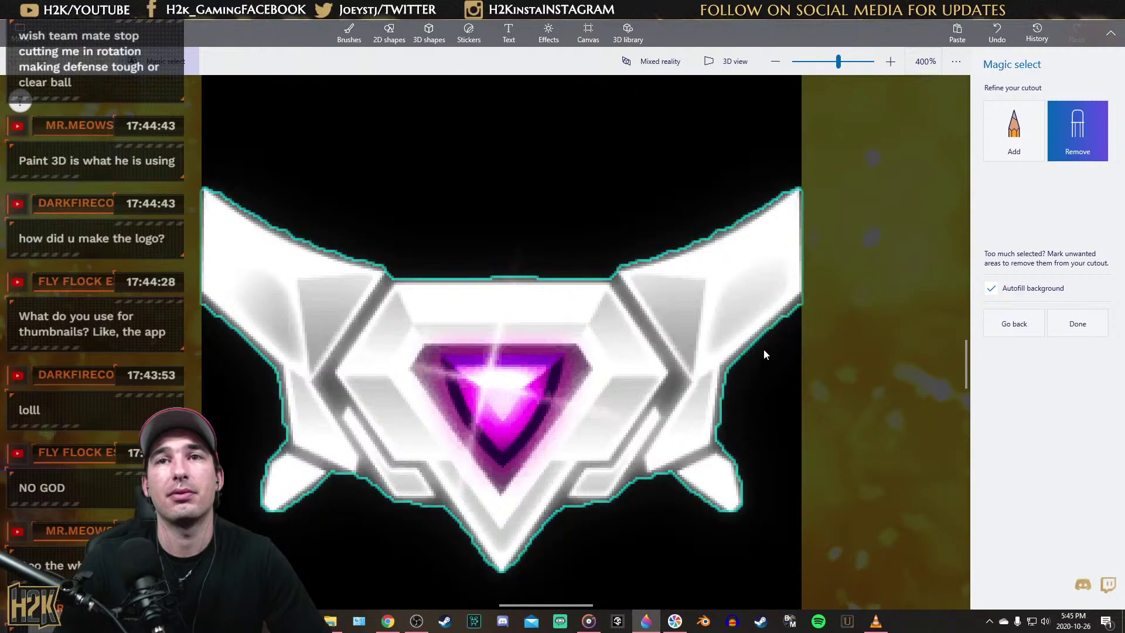
# Tighten the cutout outline along the wings' top and lower edges
pyautogui.scroll(-2, 514, 442)
pyautogui.scroll(2, 529, 414)
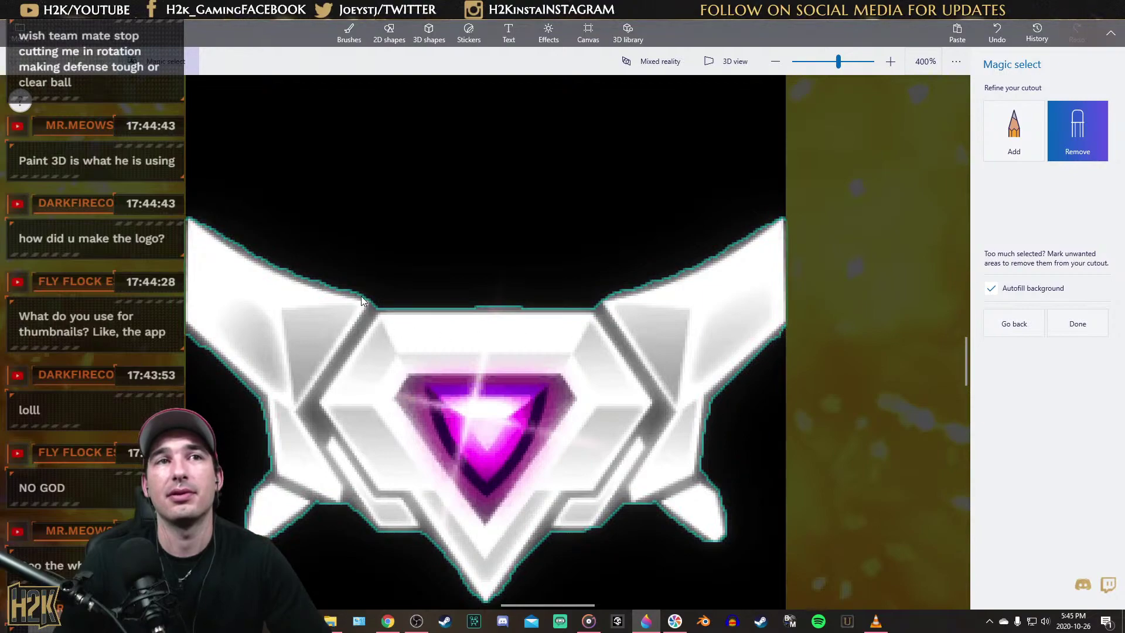
pyautogui.click(321, 282)
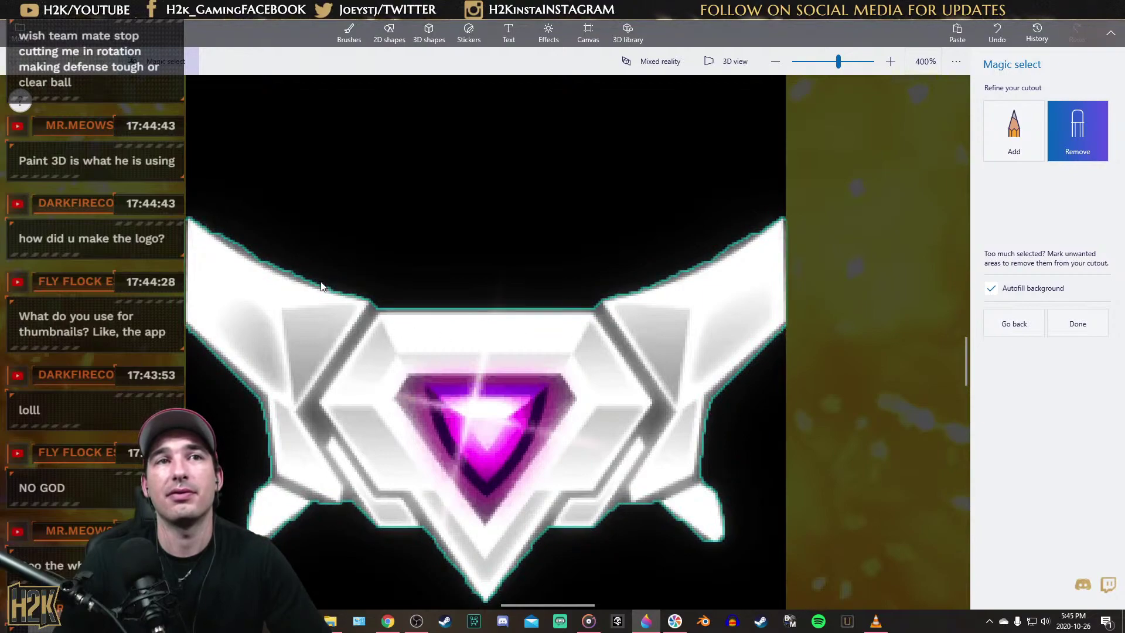
pyautogui.click(244, 247)
pyautogui.click(275, 263)
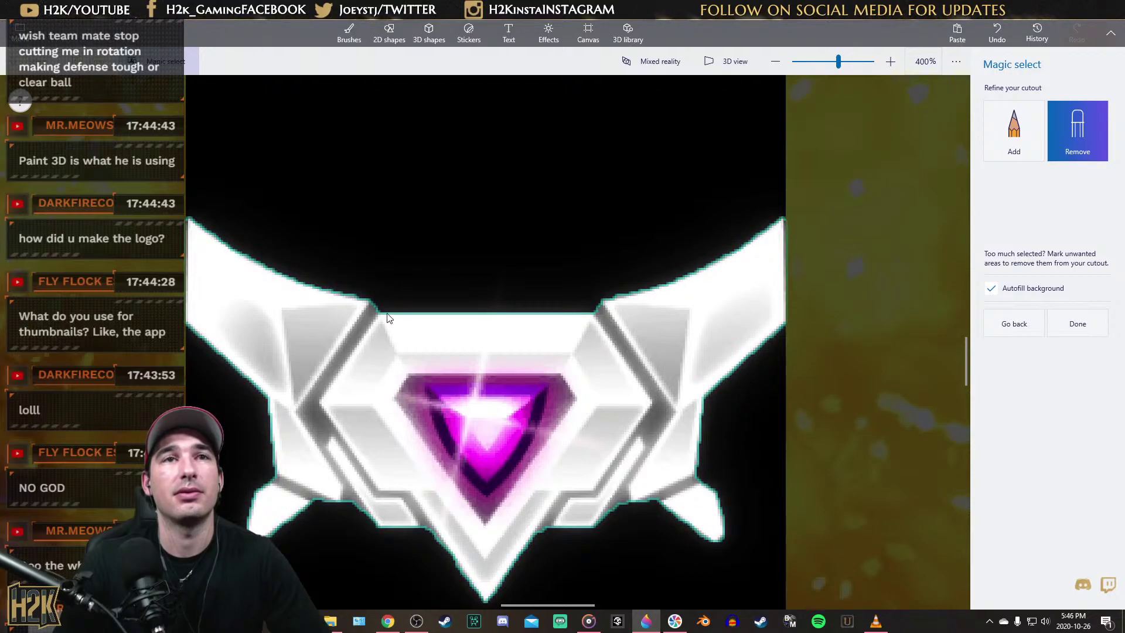
pyautogui.scroll(3, 339, 300)
pyautogui.scroll(-5, 398, 287)
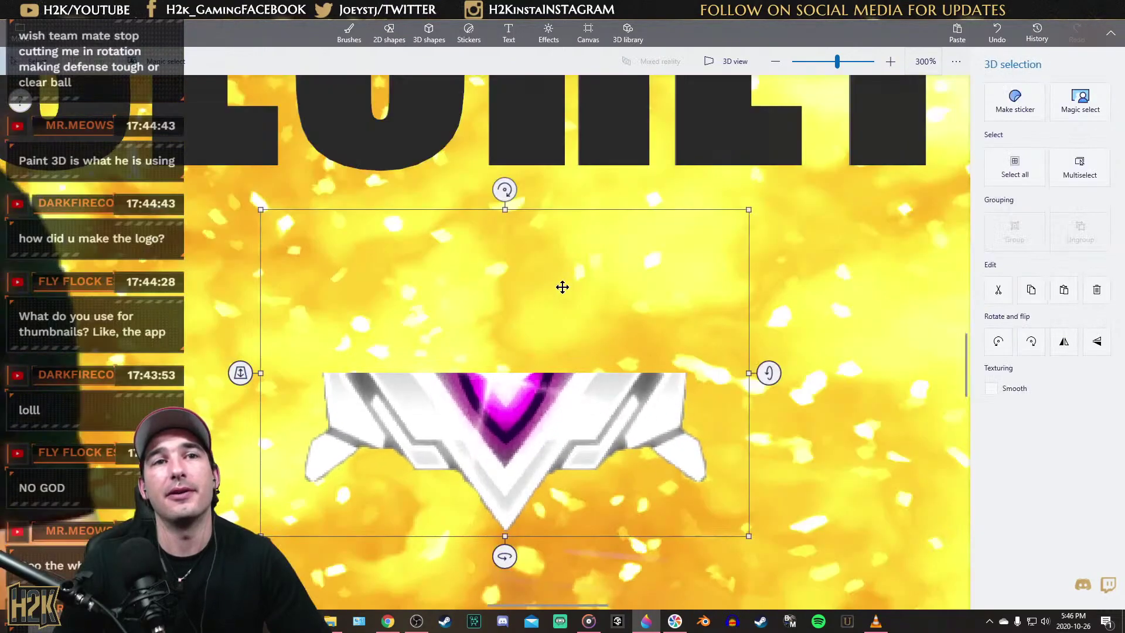
# Make the rank-icon cutout a sticker and pick it from Custom stickers
pyautogui.click(1015, 105)
pyautogui.click(997, 34)
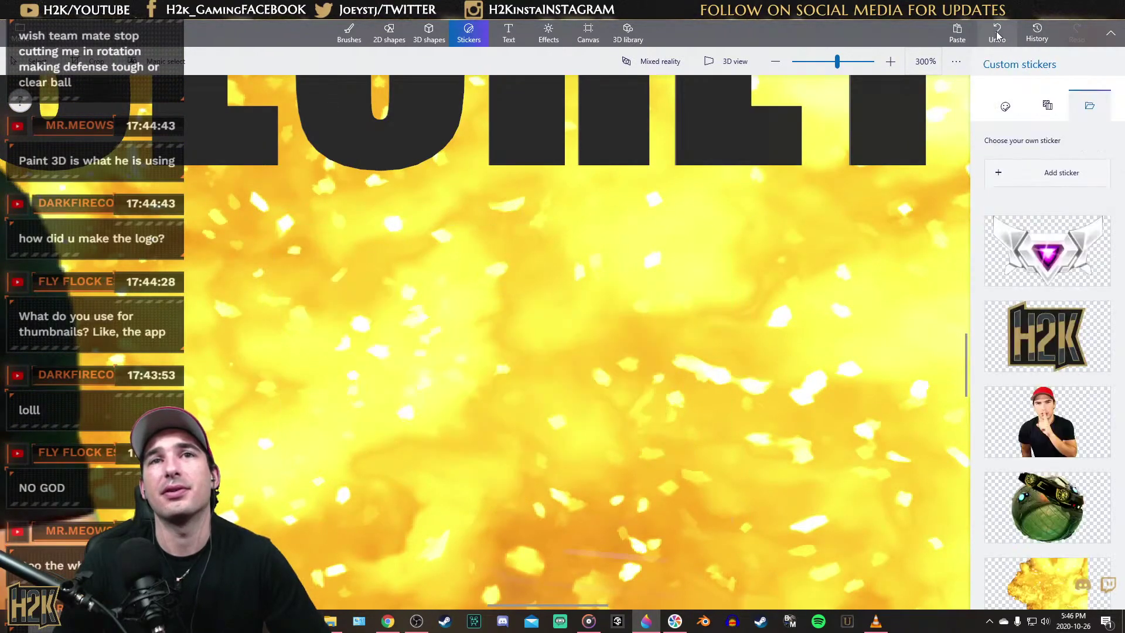
pyautogui.scroll(-4, 620, 438)
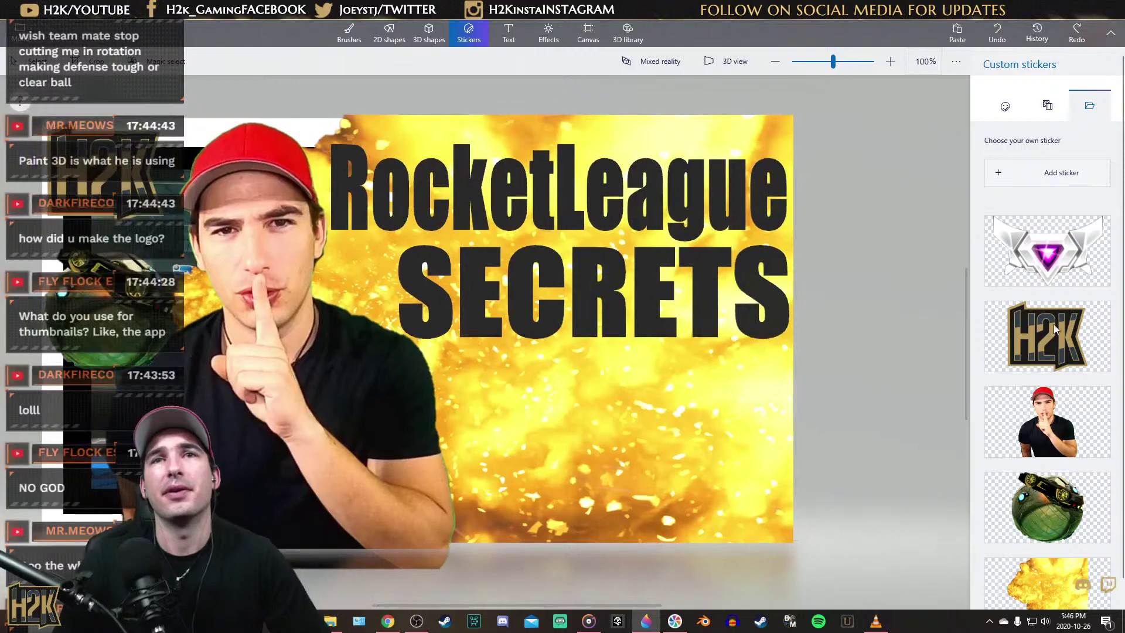
pyautogui.click(1064, 258)
# Stretch the rank-icon sticker across the SECRETS letters and apply it
pyautogui.moveTo(498, 375); pyautogui.dragTo(459, 203)
pyautogui.moveTo(535, 239); pyautogui.dragTo(618, 256)
pyautogui.moveTo(514, 218); pyautogui.dragTo(624, 300)
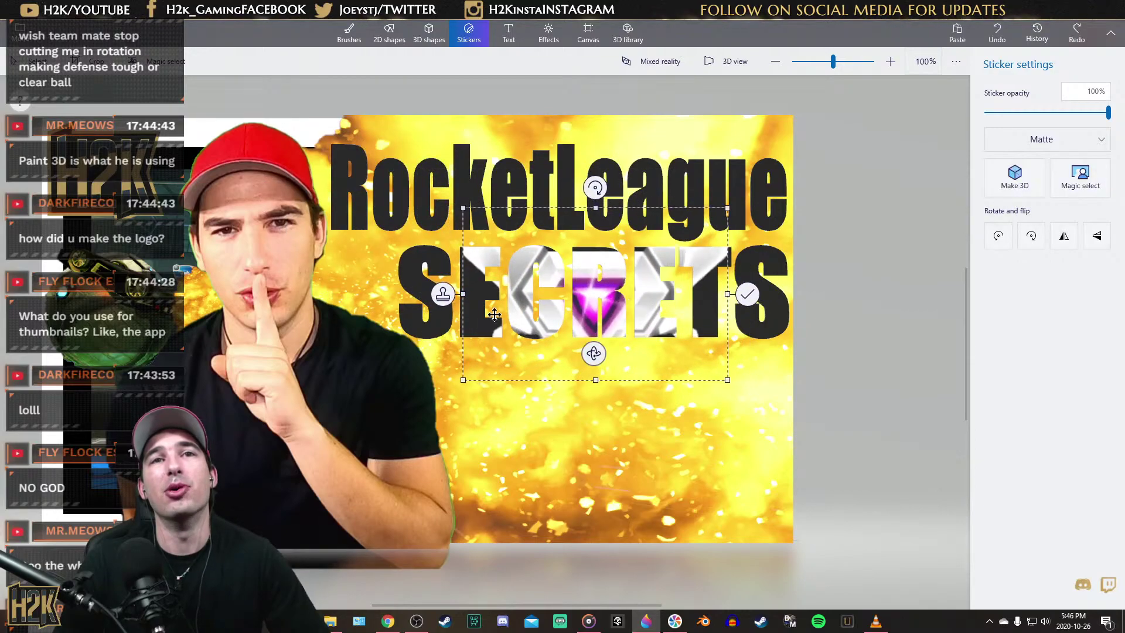
pyautogui.moveTo(468, 297); pyautogui.dragTo(429, 309)
pyautogui.moveTo(721, 295); pyautogui.dragTo(760, 296)
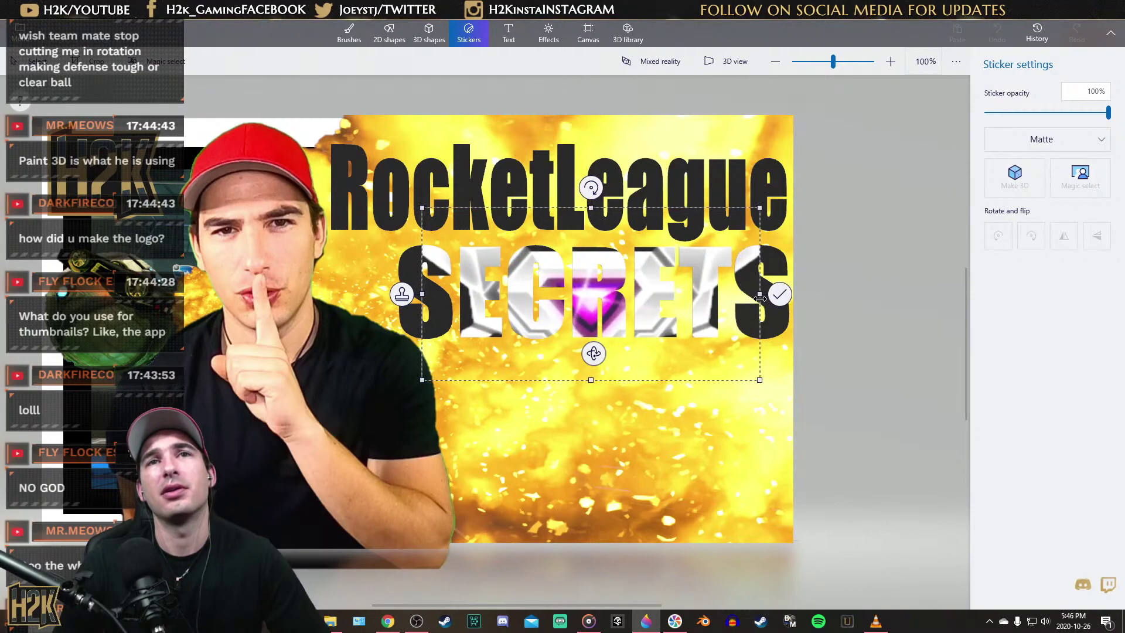
pyautogui.moveTo(657, 304); pyautogui.dragTo(645, 301)
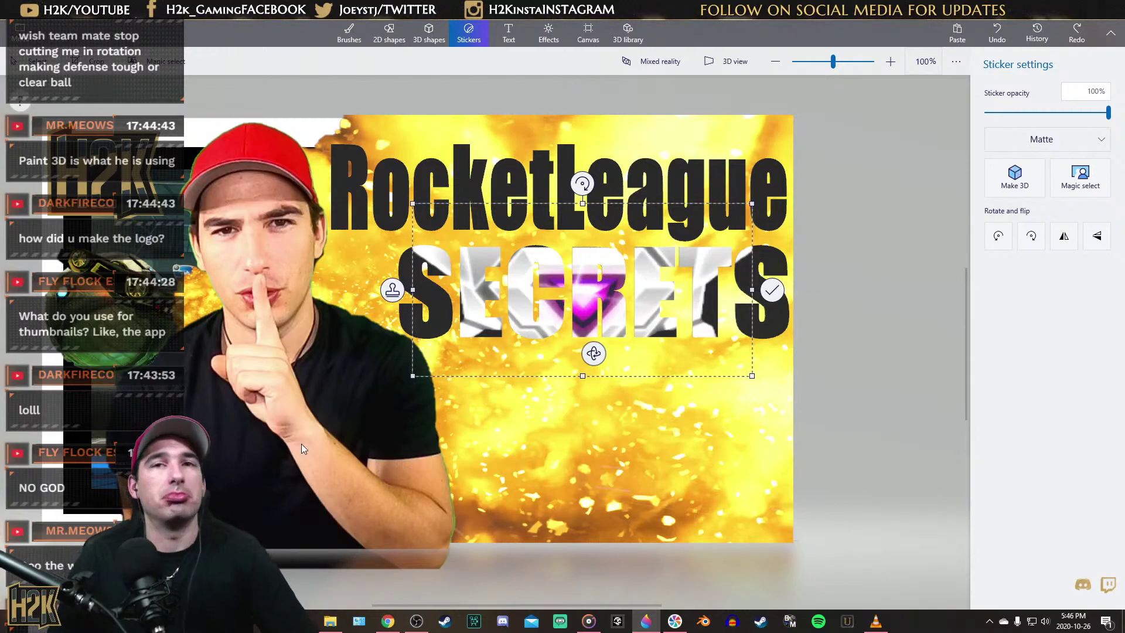
pyautogui.scroll(-2, 793, 449)
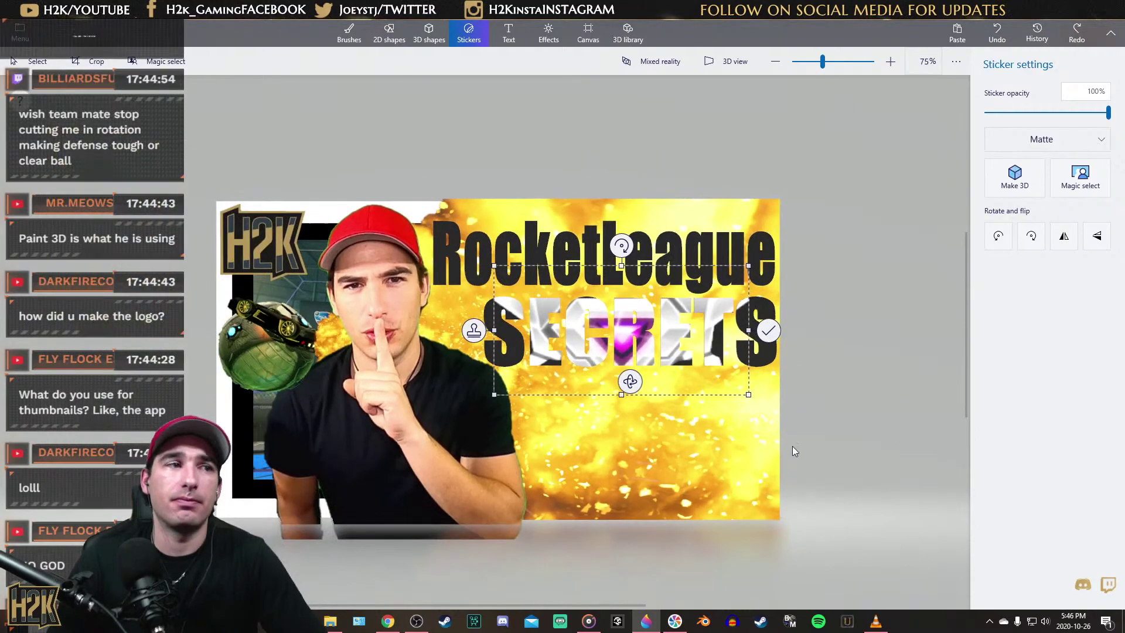
pyautogui.scroll(2, 773, 434)
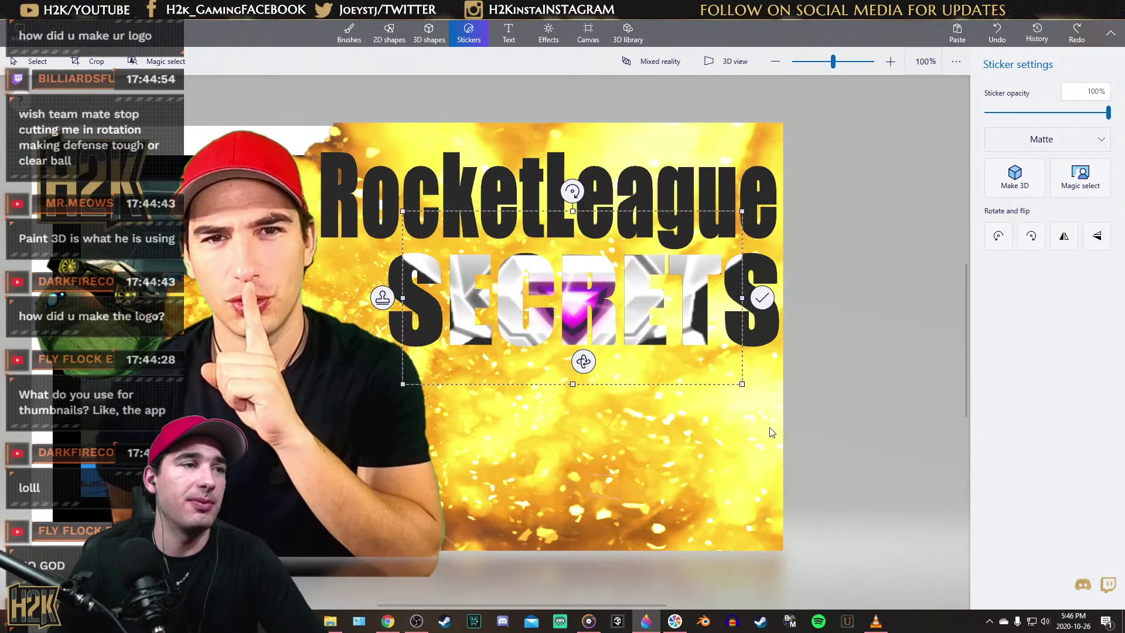
pyautogui.moveTo(747, 424); pyautogui.dragTo(773, 418)
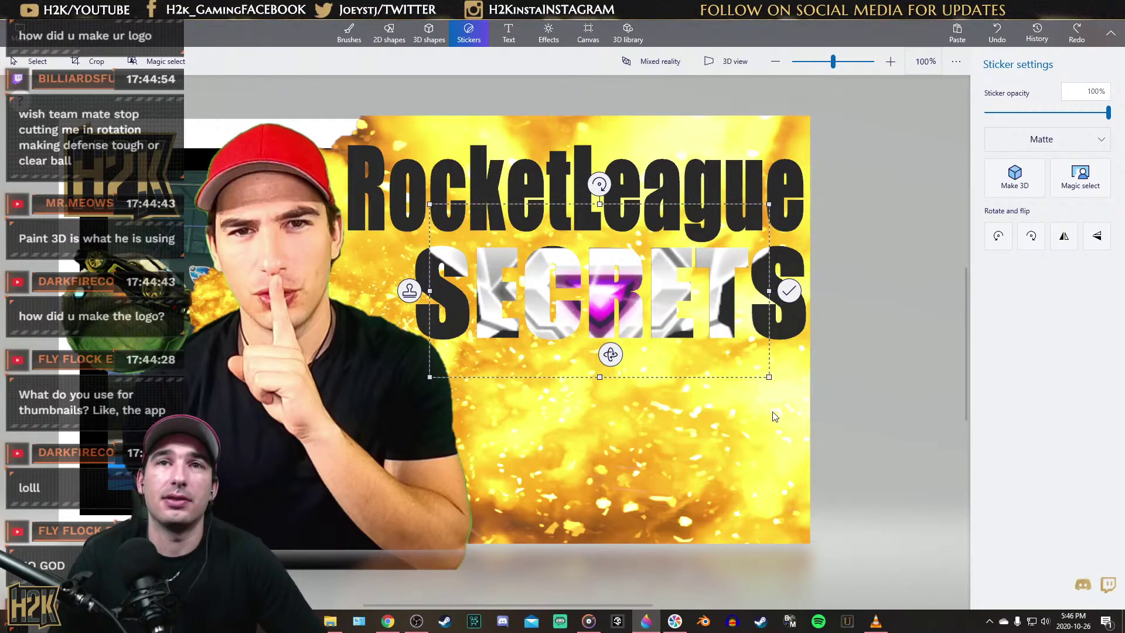
pyautogui.click(775, 416)
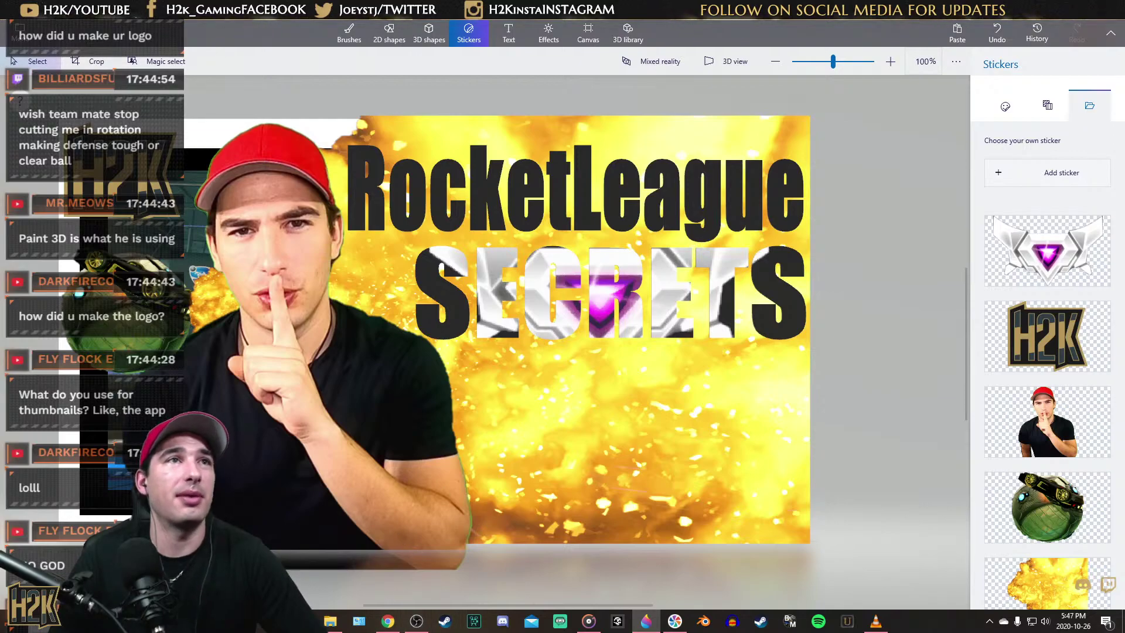
pyautogui.click(27, 40)
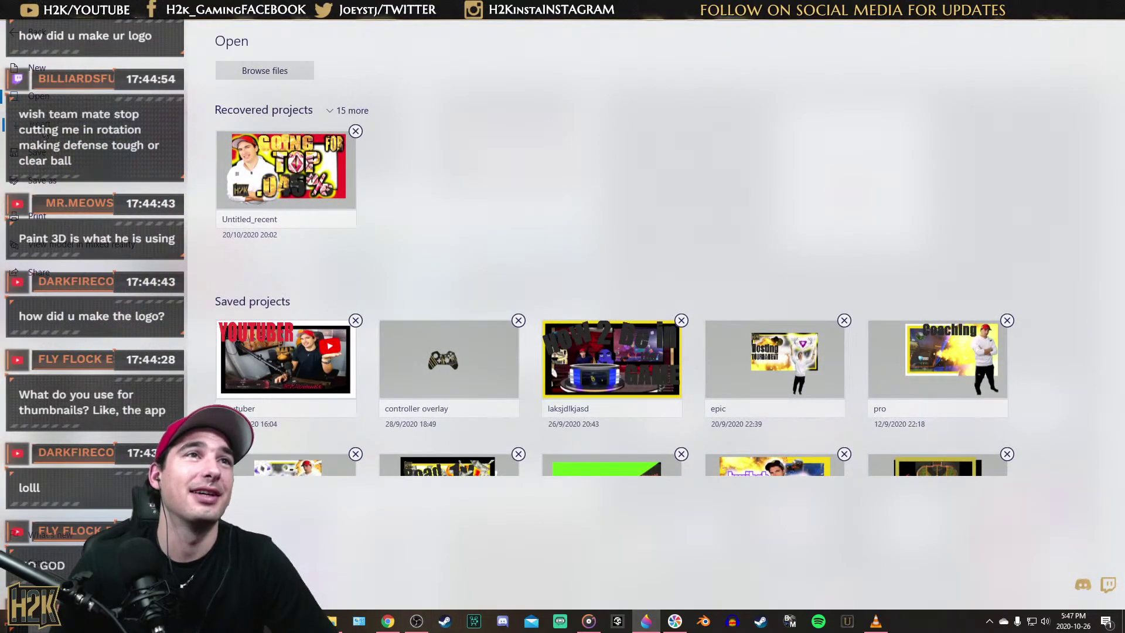
# Start inserting an image and scroll through the files in the Pictures folder
pyautogui.click(45, 133)
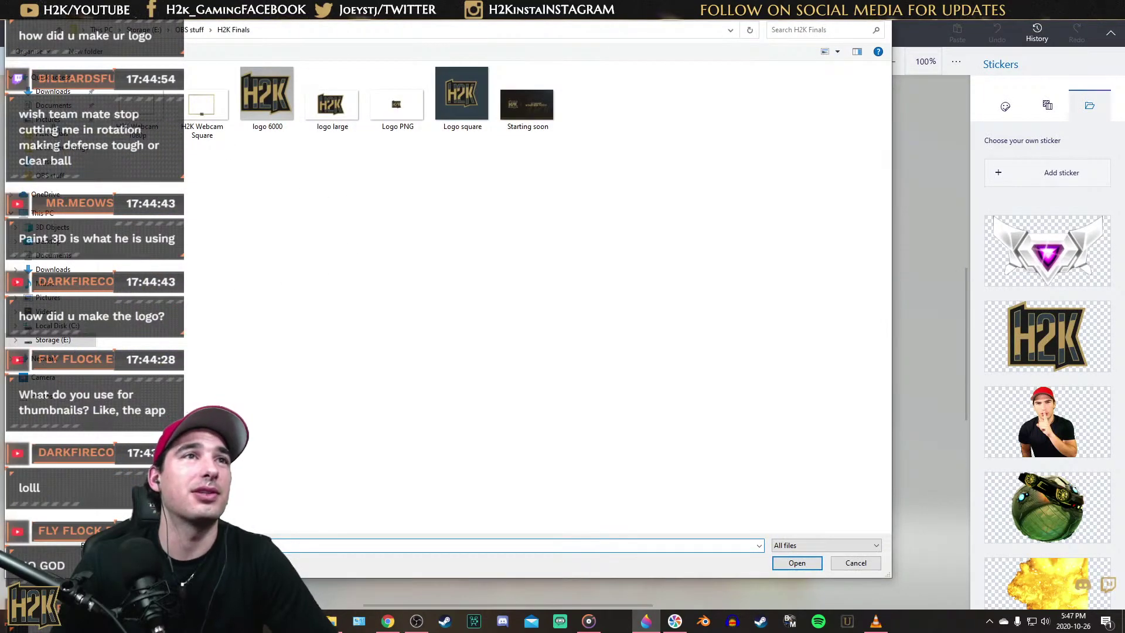
pyautogui.click(48, 120)
pyautogui.scroll(-8, 329, 347)
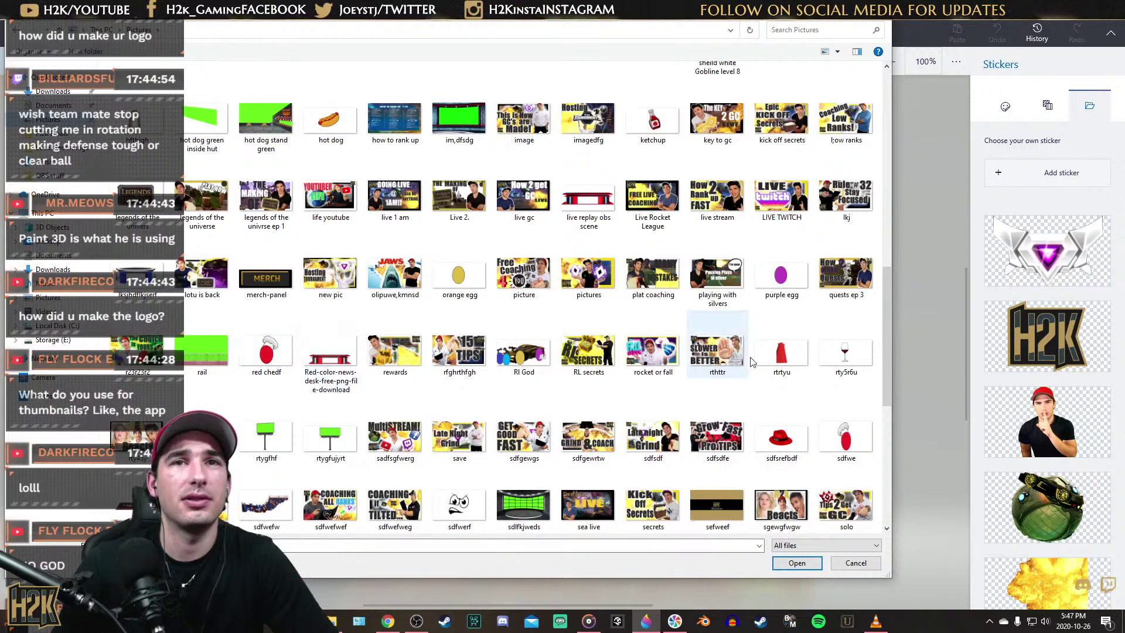
pyautogui.scroll(-5, 410, 339)
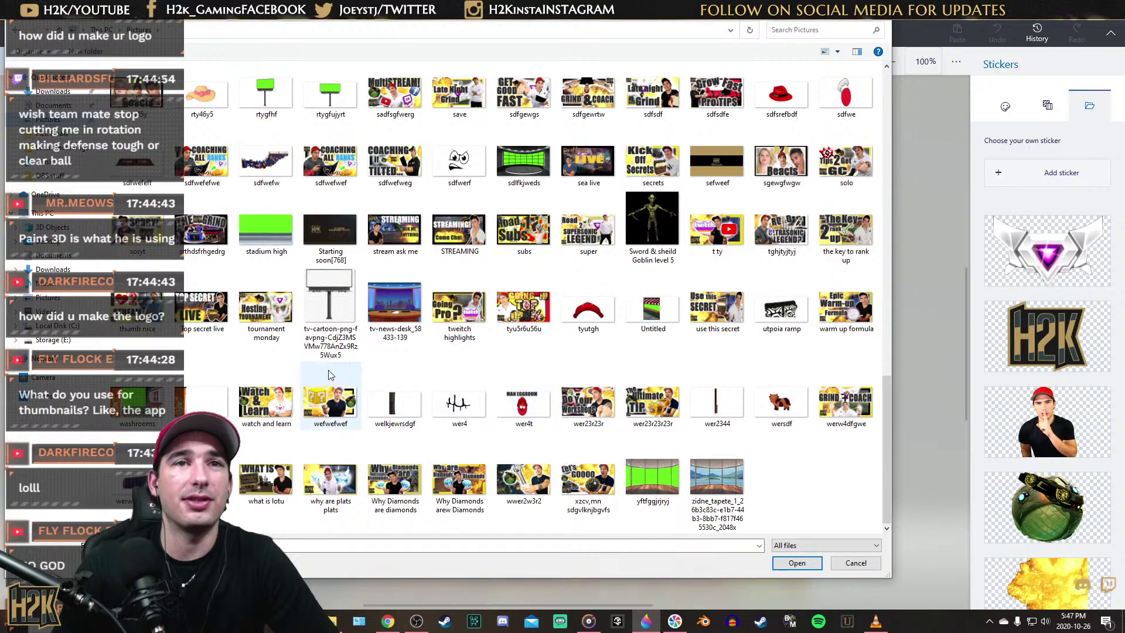
pyautogui.scroll(10, 410, 372)
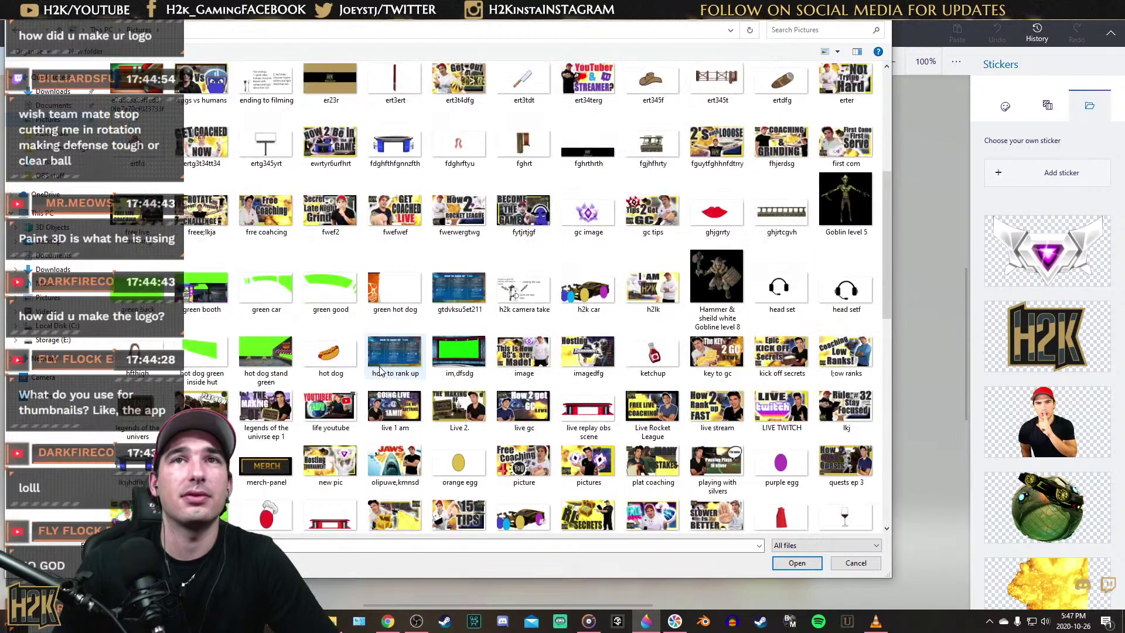
pyautogui.scroll(3, 384, 363)
pyautogui.scroll(2, 411, 321)
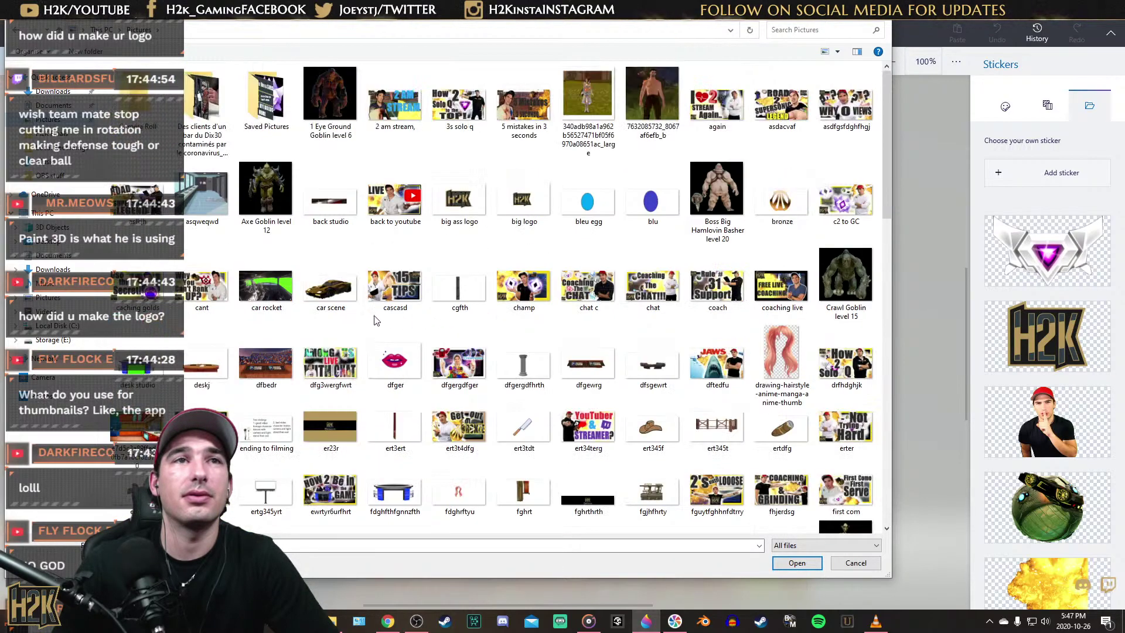